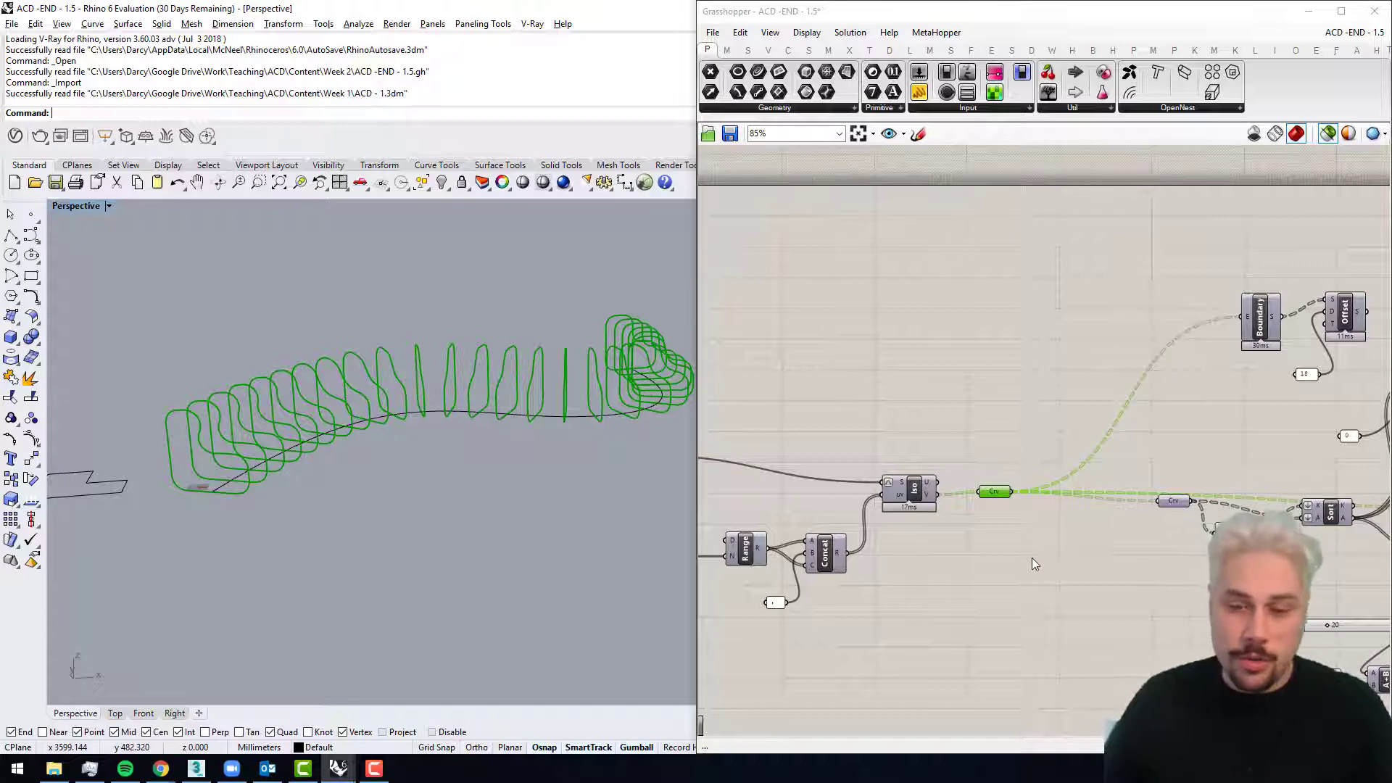
Step: Reposition the Curve parameter after the Iso component, duplicate it with its input wire, and place the copy in empty space below the definition
mouse_move(1002, 491)
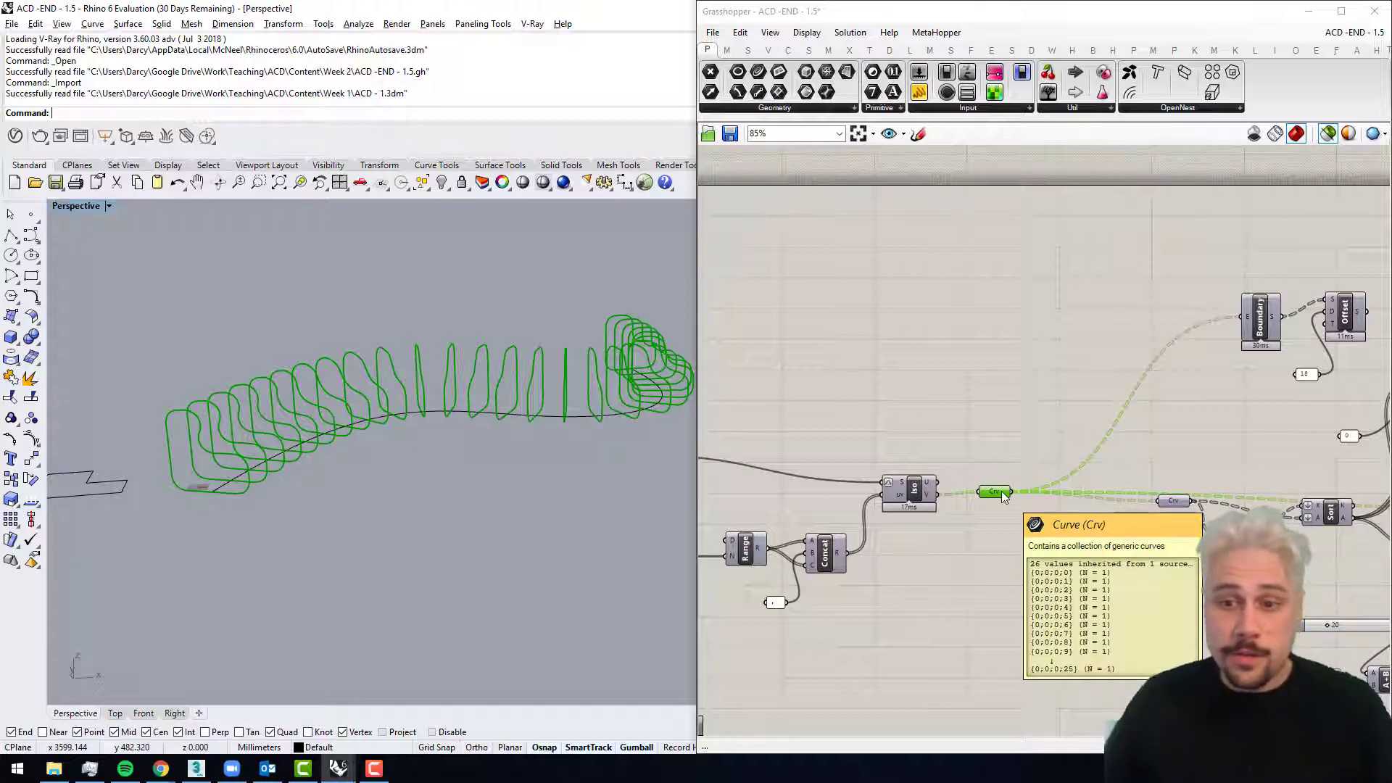
left_click_drag(1002, 495, 995, 508)
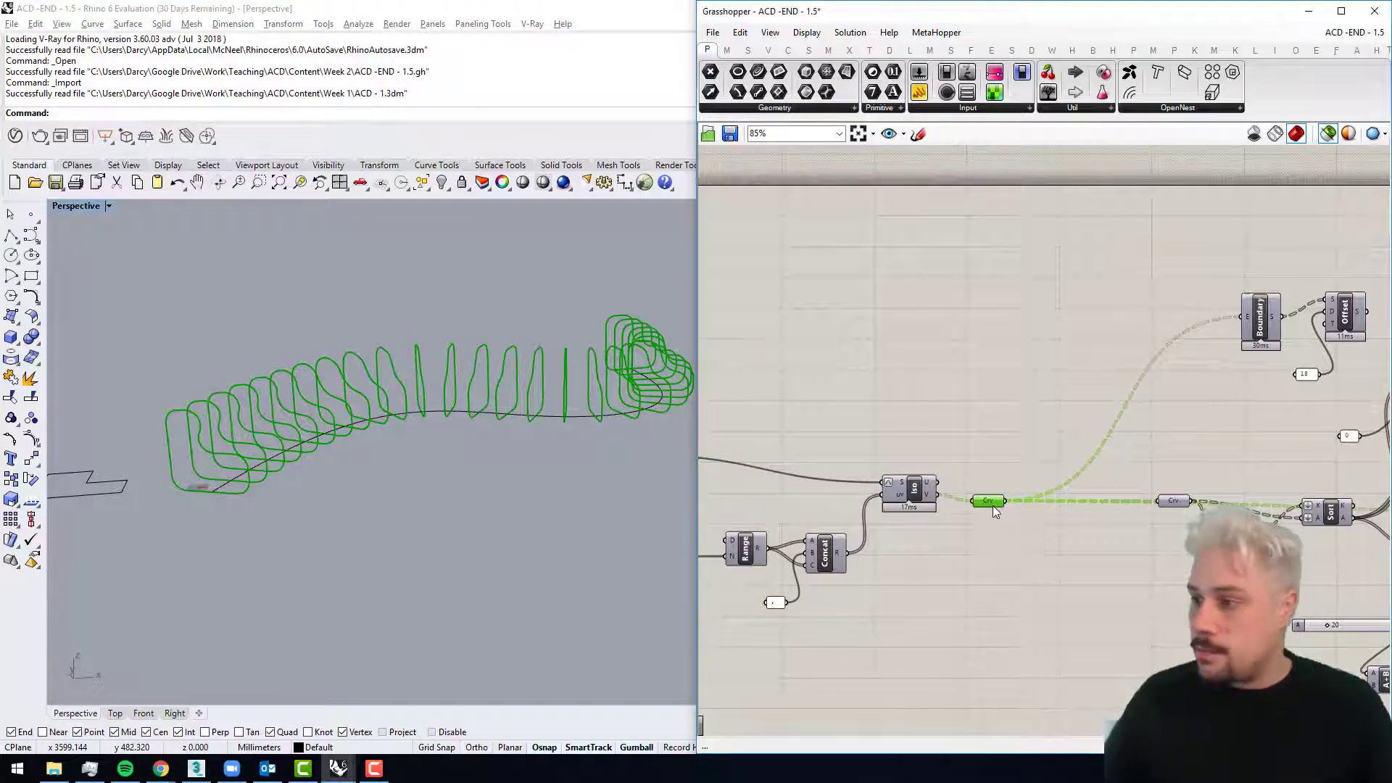
right_click_drag(1035, 589, 923, 517)
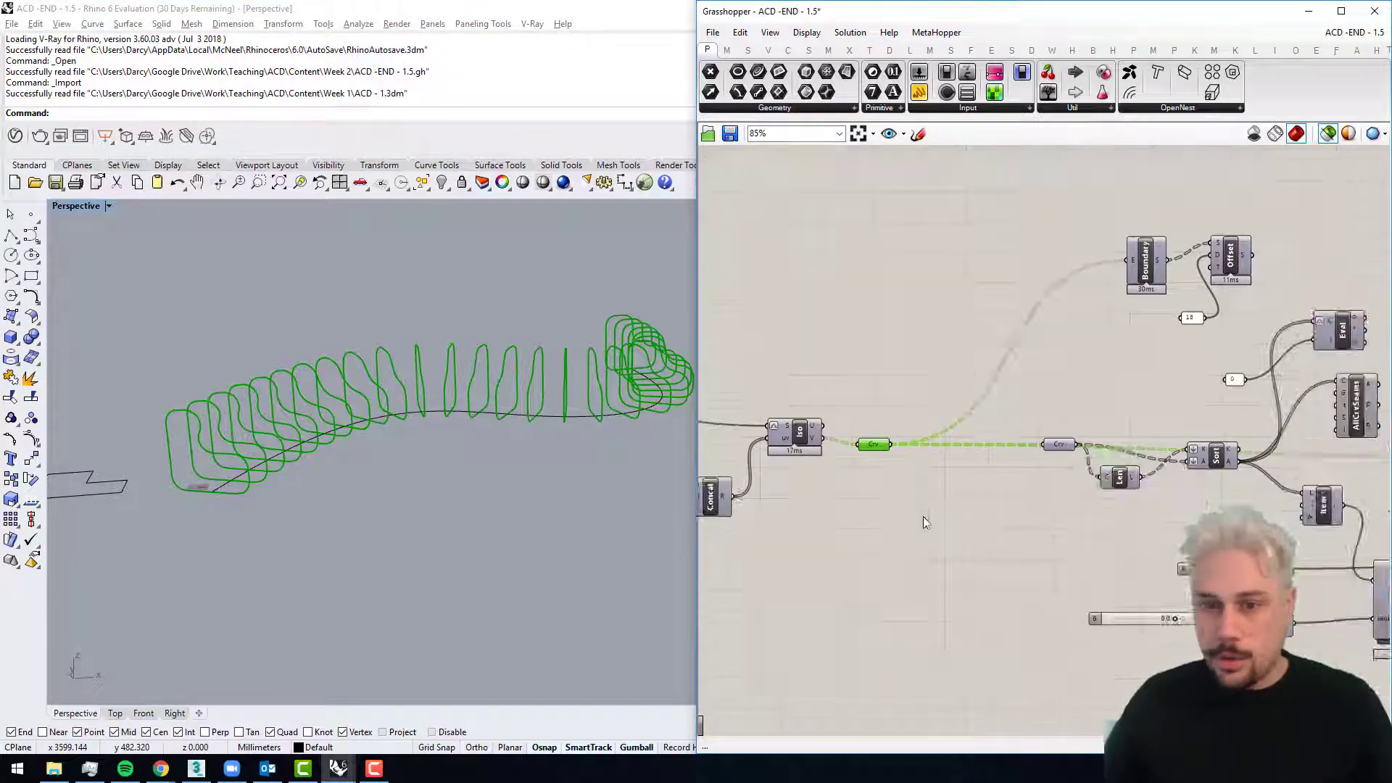
scroll(835, 422, "down", 2)
left_click_drag(840, 411, 858, 422, "alt")
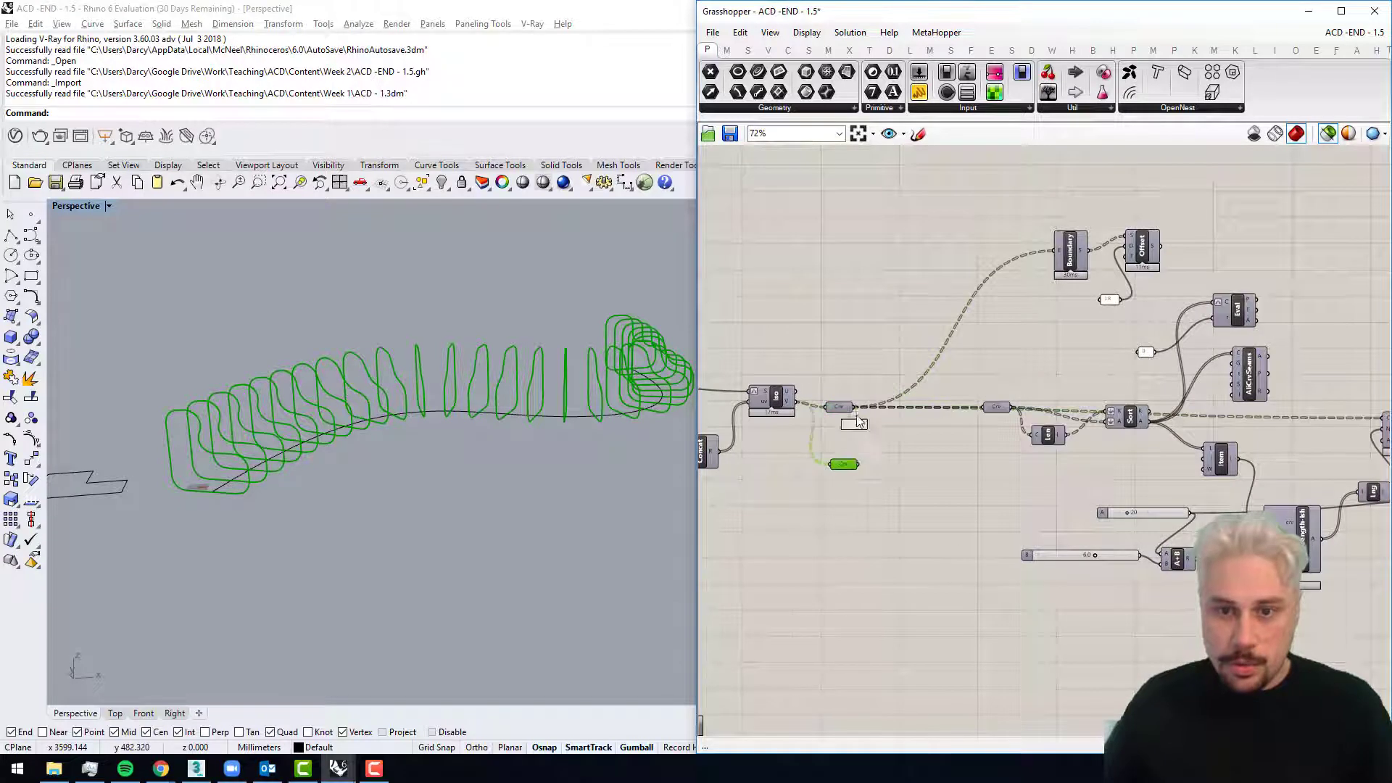
scroll(845, 470, "down", 2)
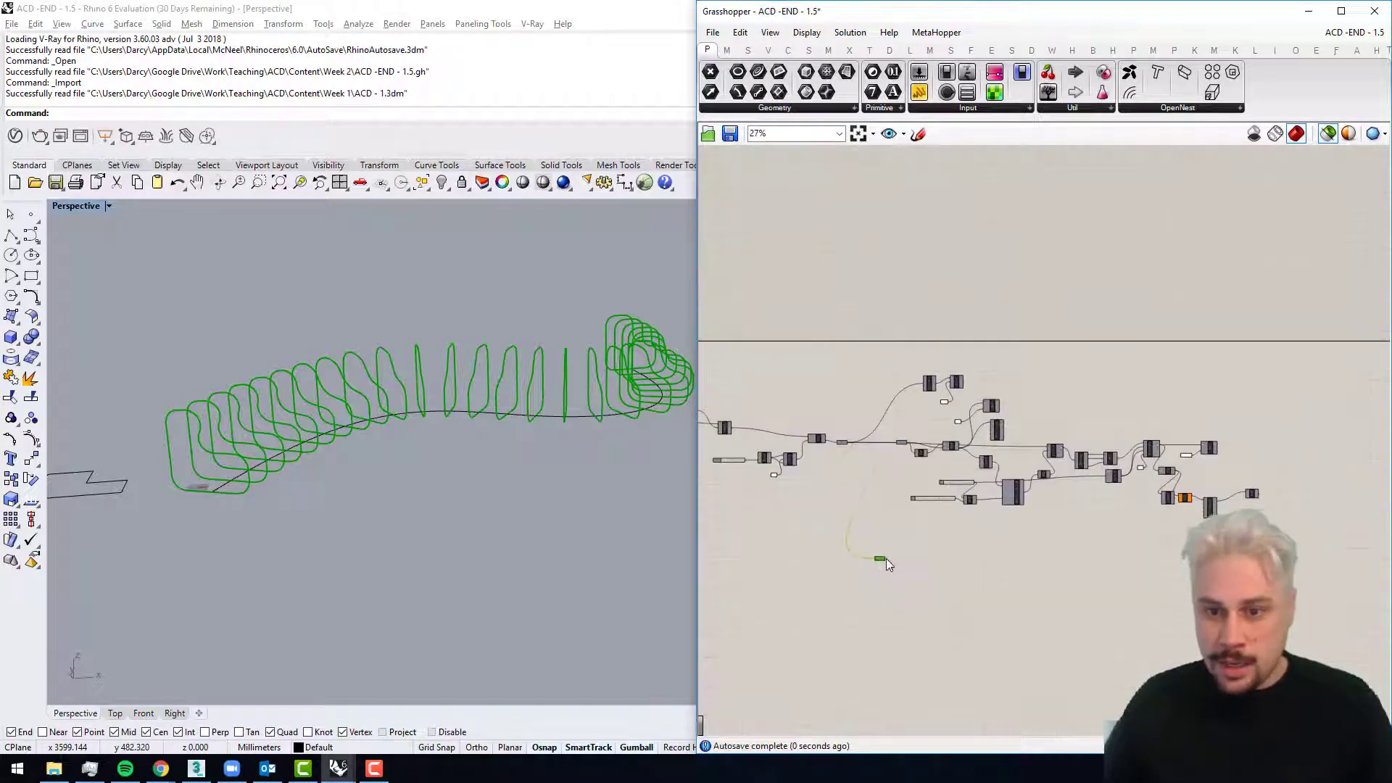
Step: Add an Offset Curve Loose component beside the copied Curve parameter and wire the curves into its C input
scroll(886, 558, "up", 4)
double_click(1004, 523)
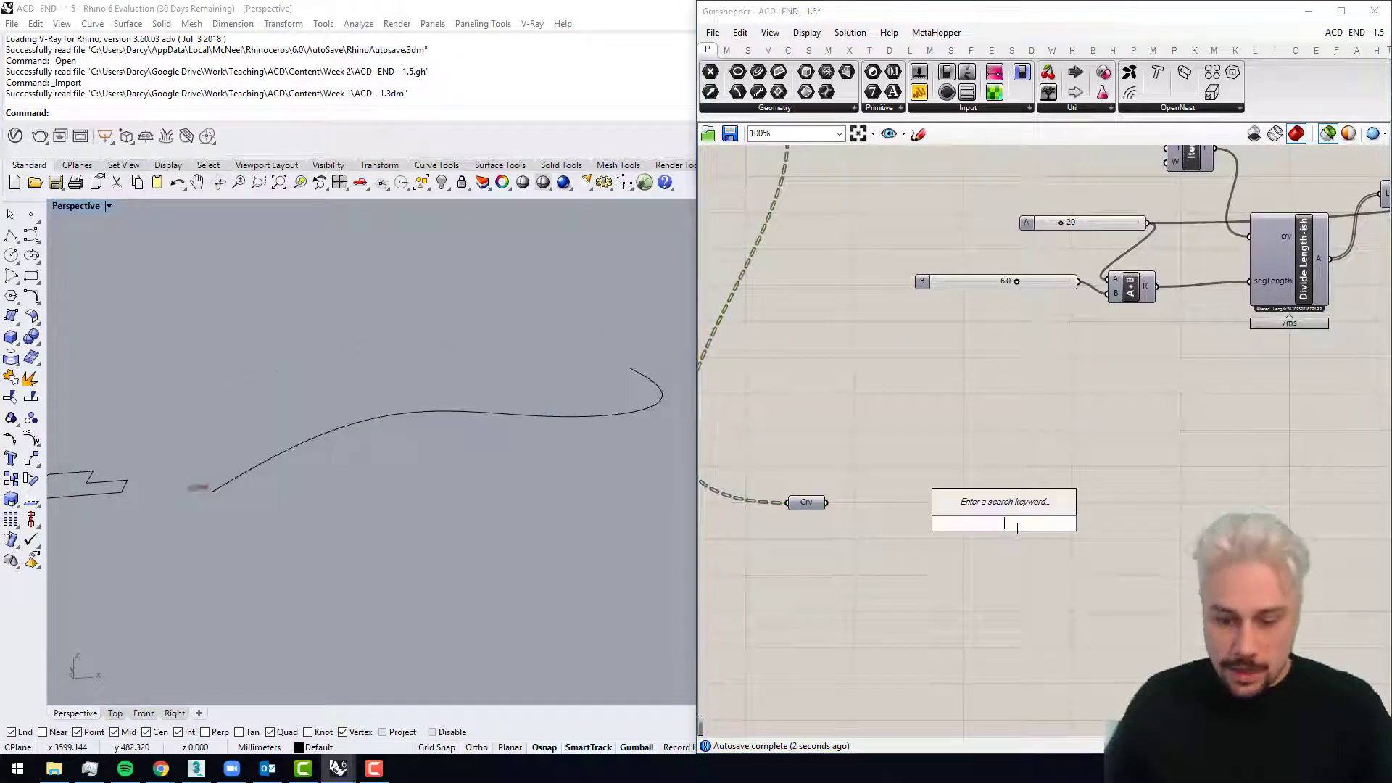
type("off")
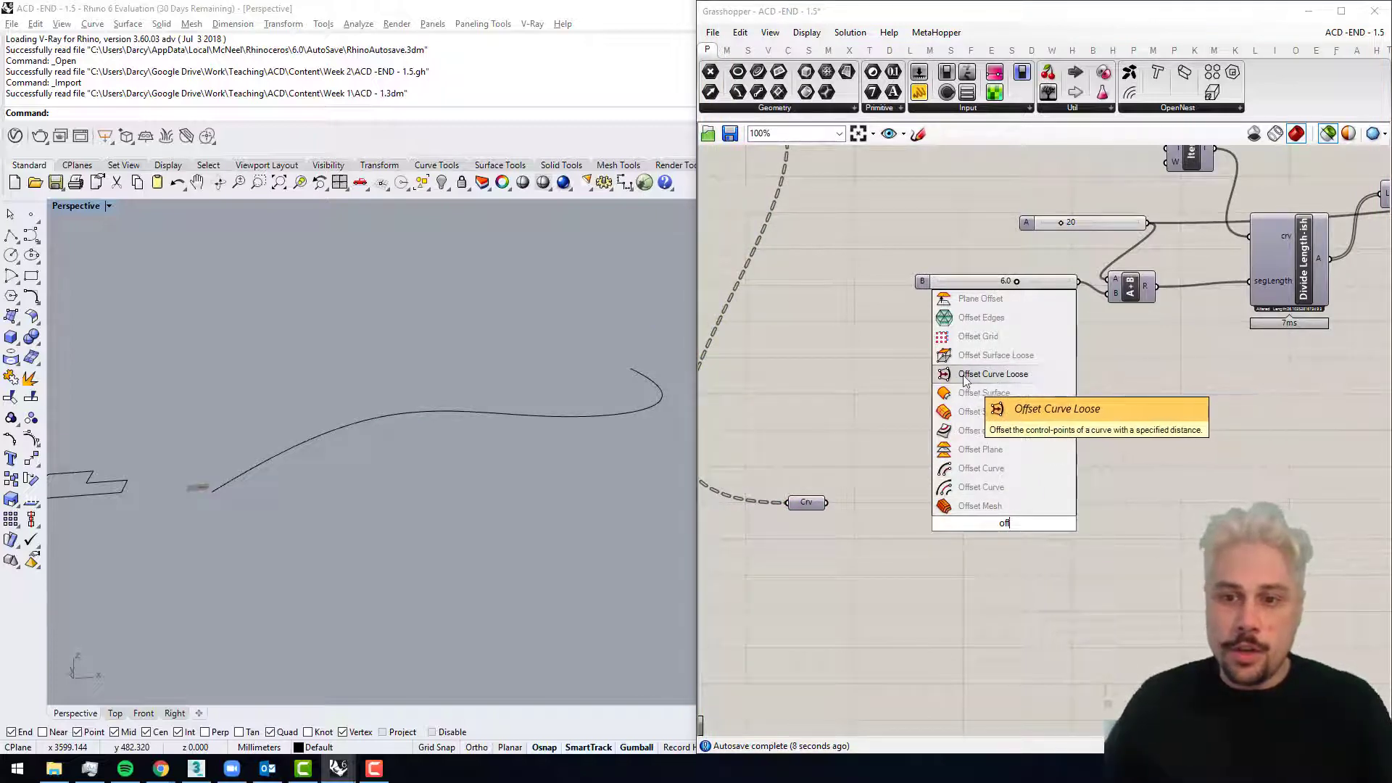
left_click(990, 375)
left_click_drag(826, 502, 980, 505)
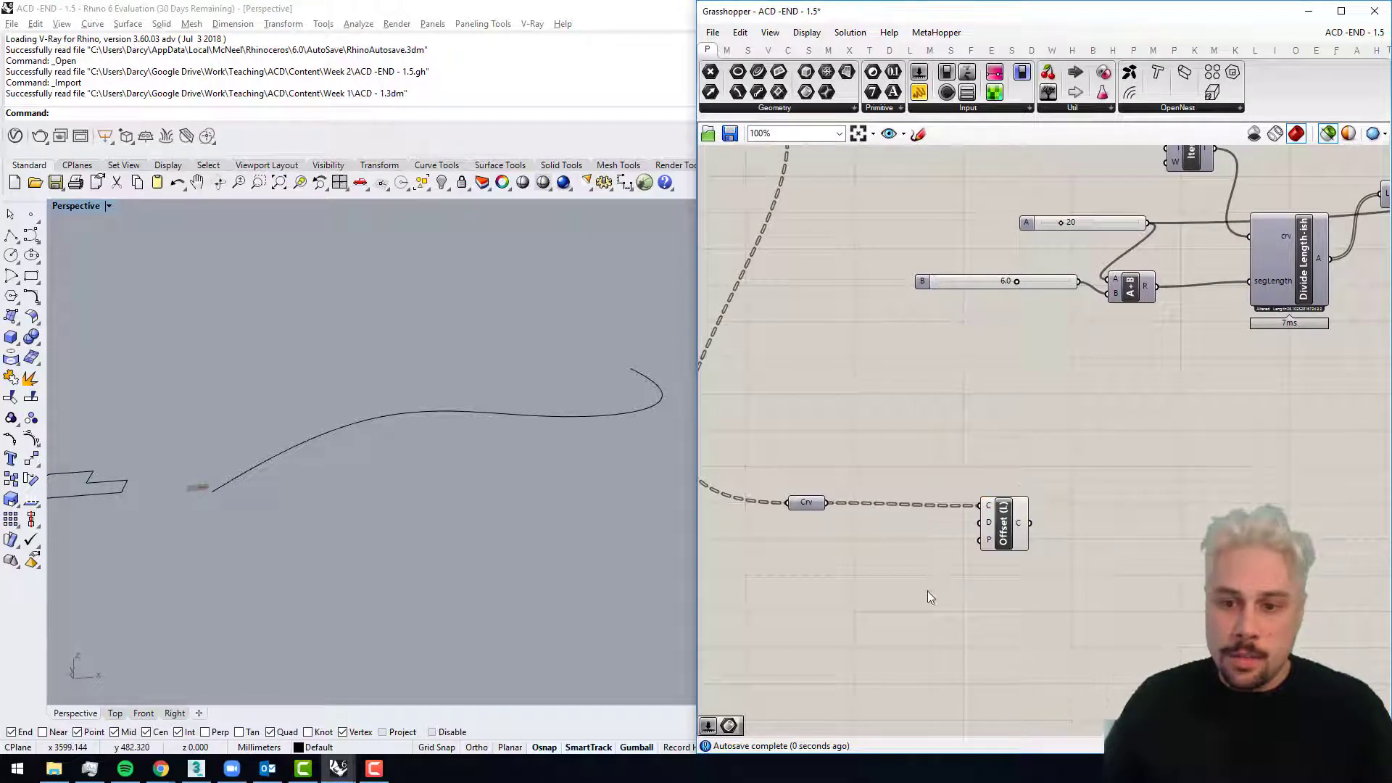
Step: Add a regular Offset Curve component below, feed it from the copied Curve parameter, and check both selections in the viewport
double_click(935, 594)
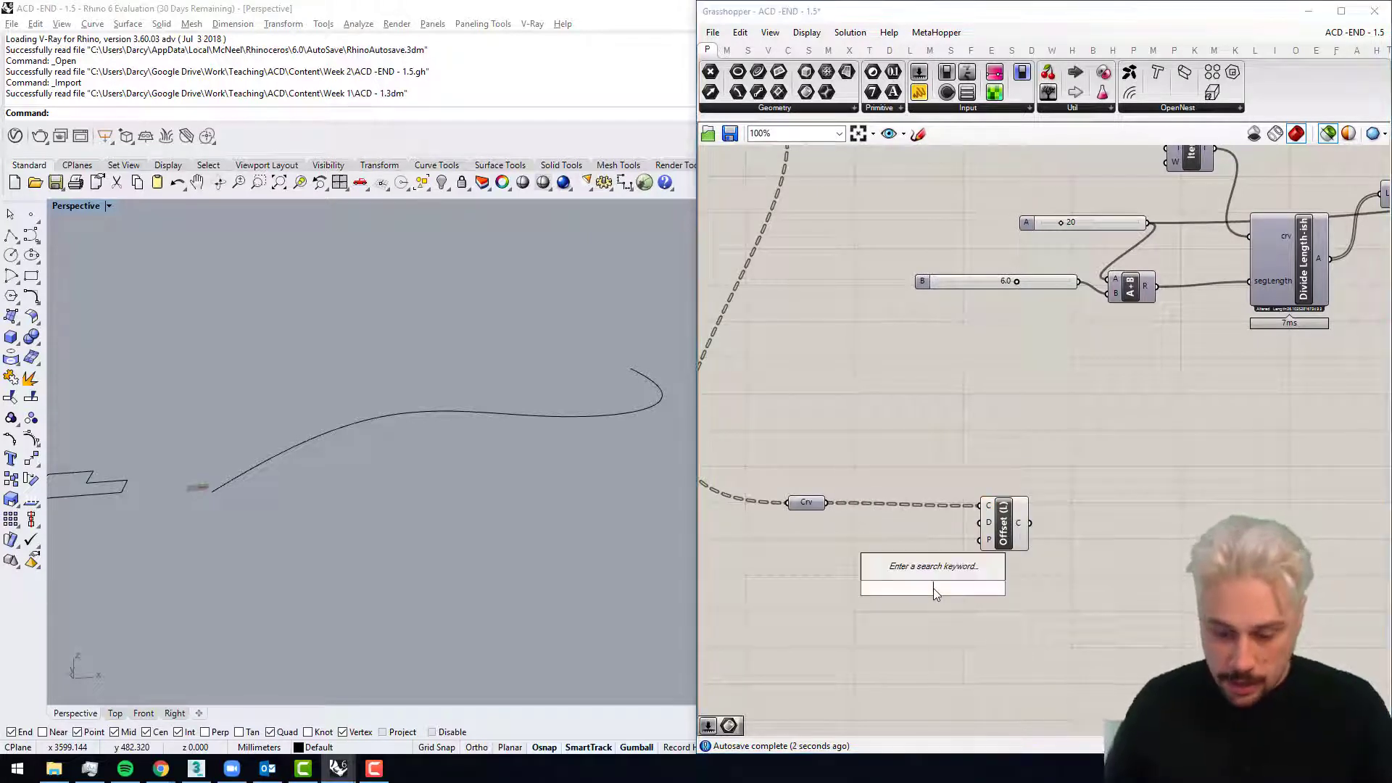
type("off")
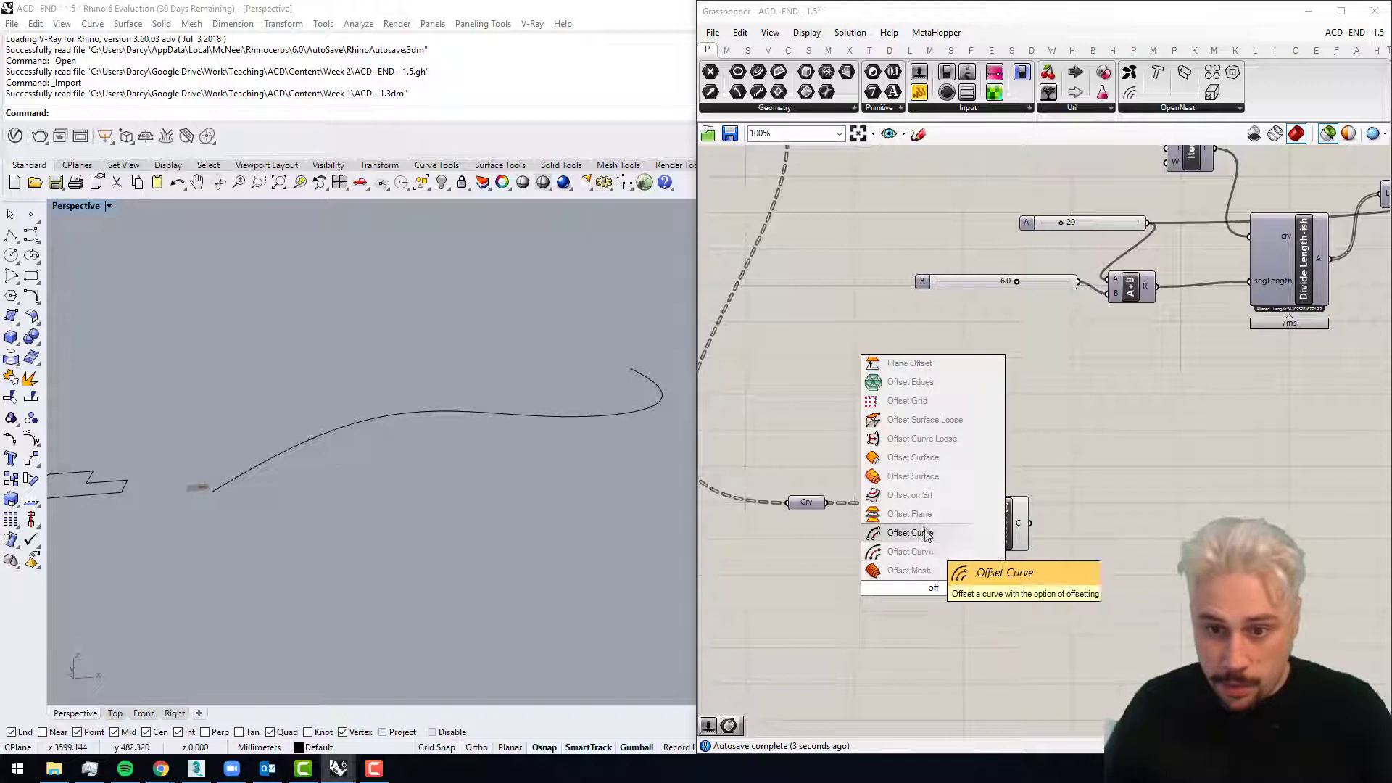
left_click(929, 552)
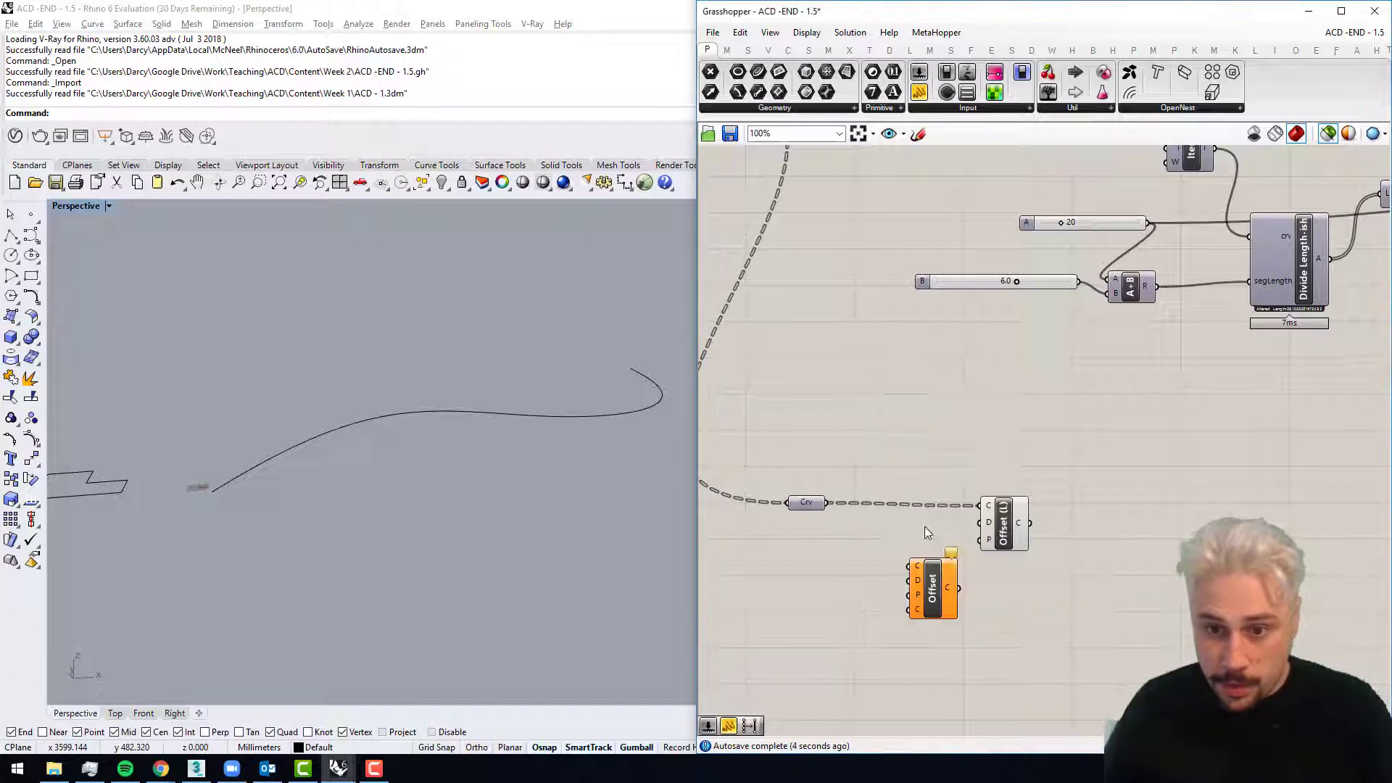
left_click(932, 588)
left_click(795, 503)
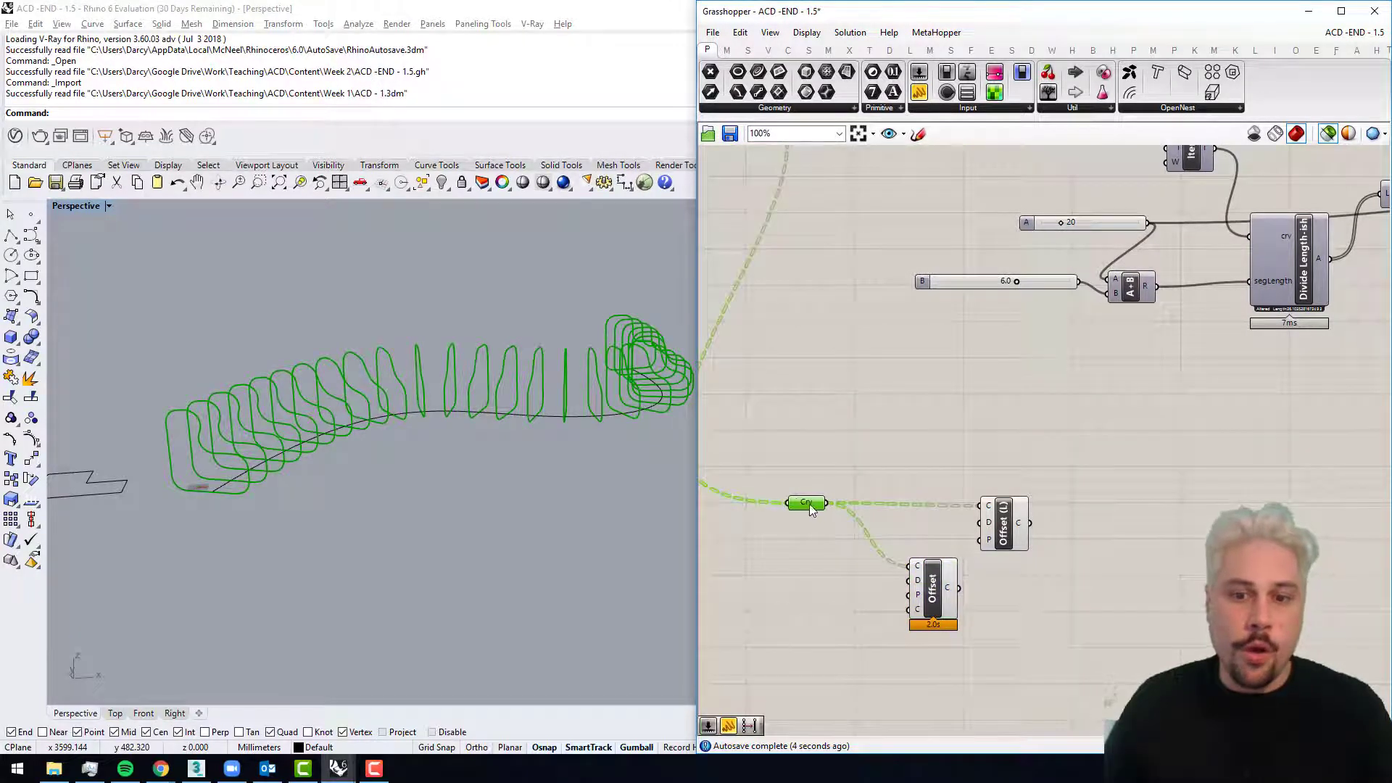
Step: Add a number slider of 54, wire it to the regular Offset's distance, and compare the offset curves with the originals
double_click(824, 588)
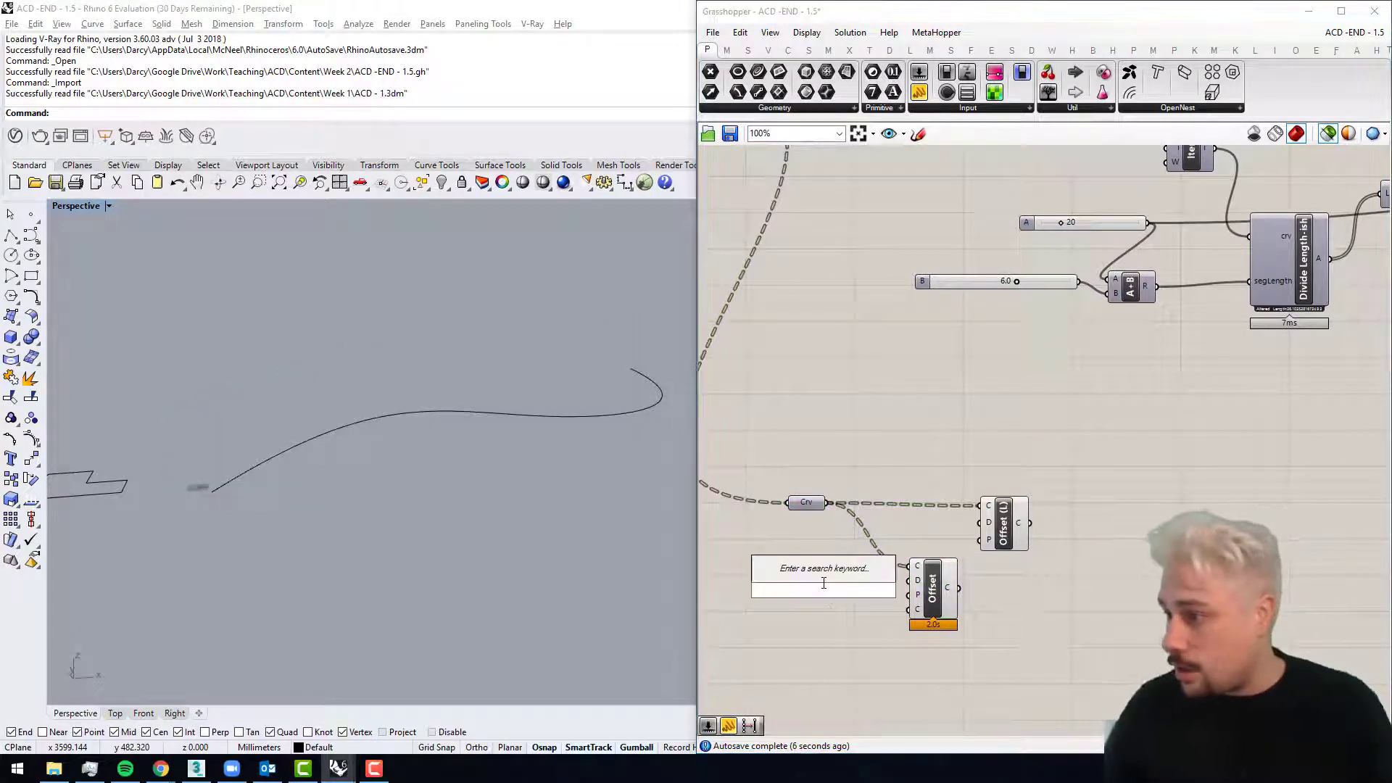
type("54")
key("Return")
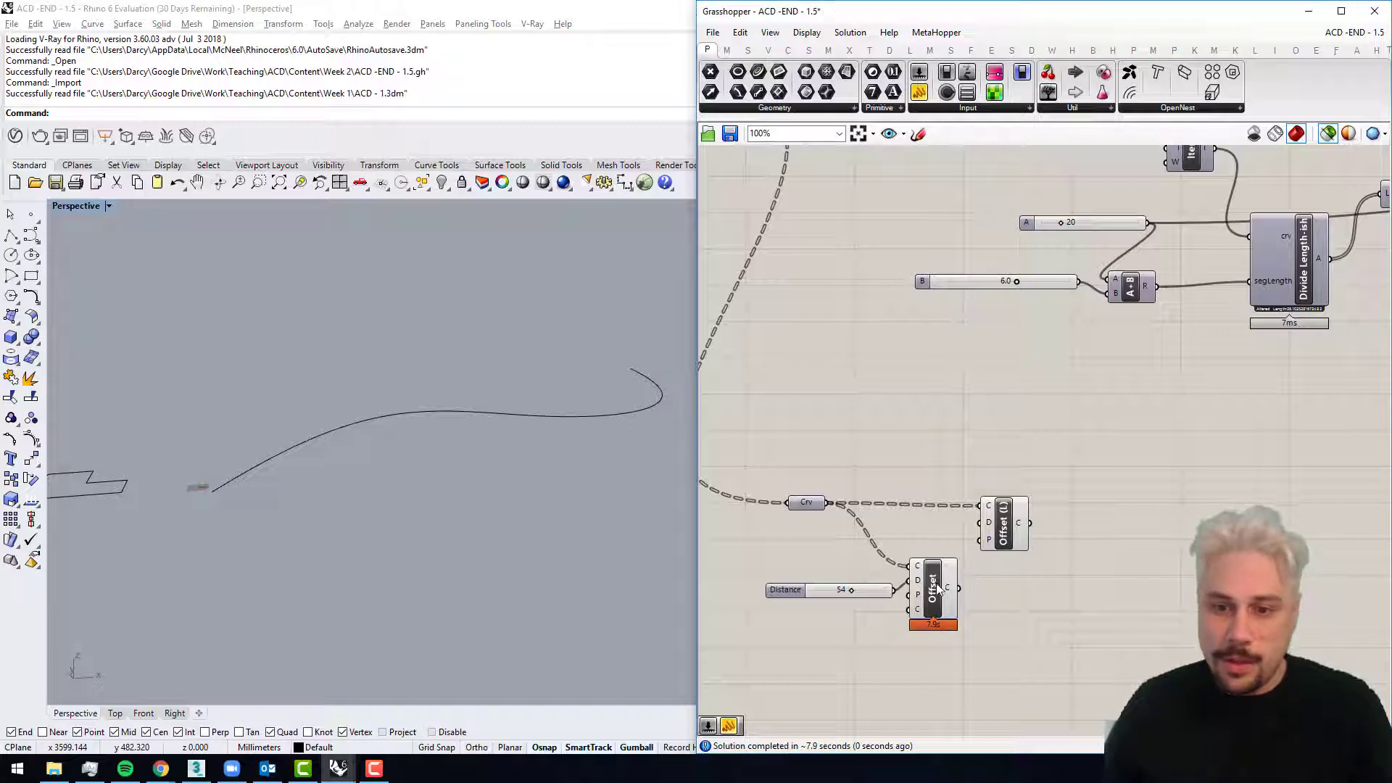
left_click_drag(937, 588, 994, 598)
right_click_drag(189, 458, 285, 452)
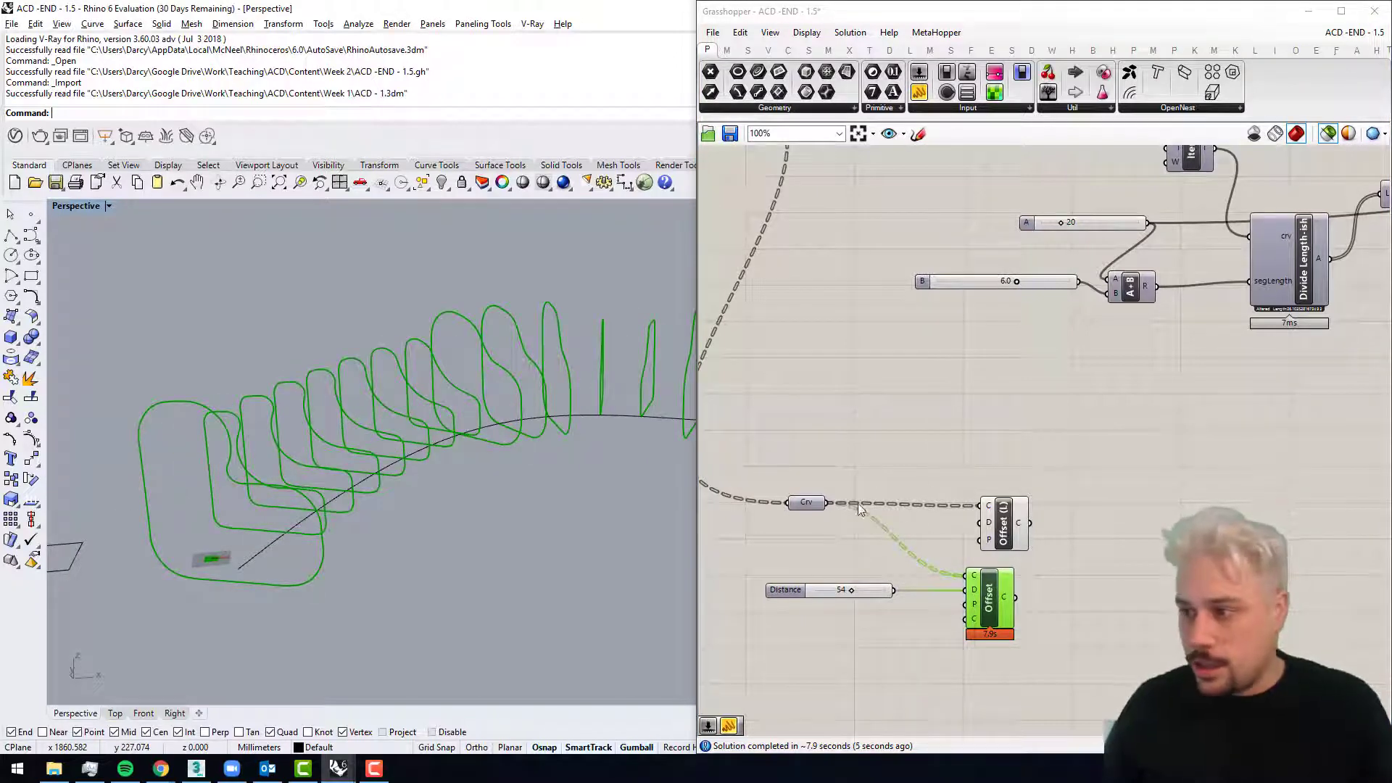
left_click(805, 503)
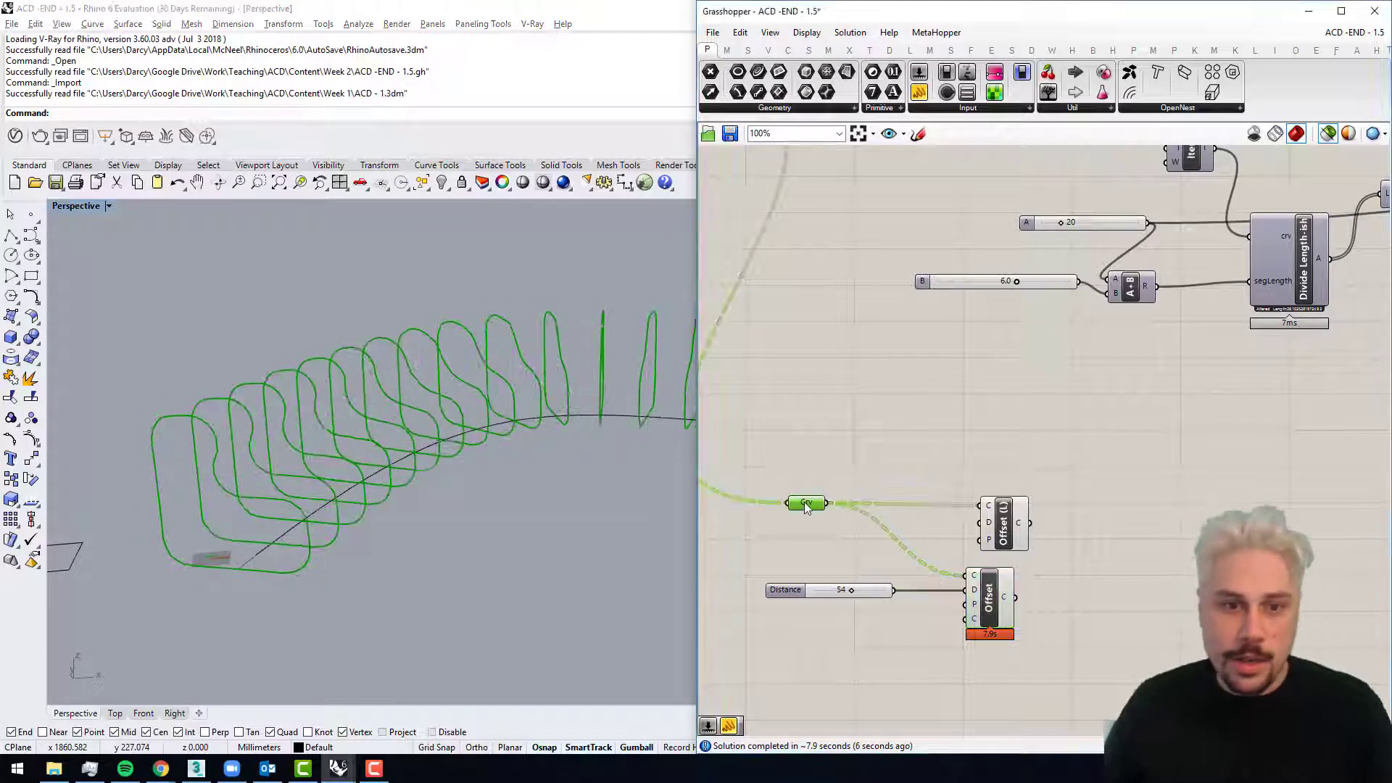
left_click(988, 596)
Step: Wire the 54 slider into the D input of Offset (L) and arrange the two offset components one above the other
left_click_drag(948, 562, 1035, 509)
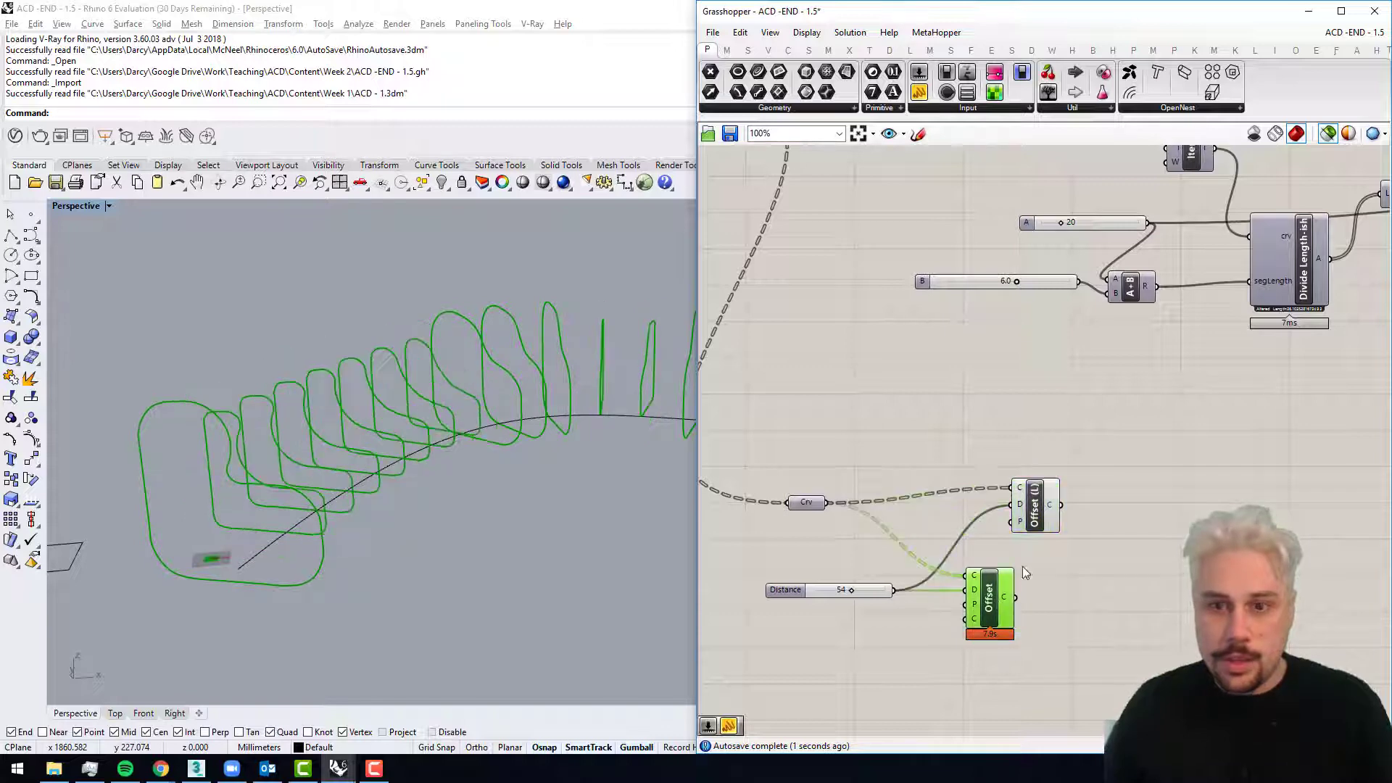
left_click_drag(999, 602, 1043, 601)
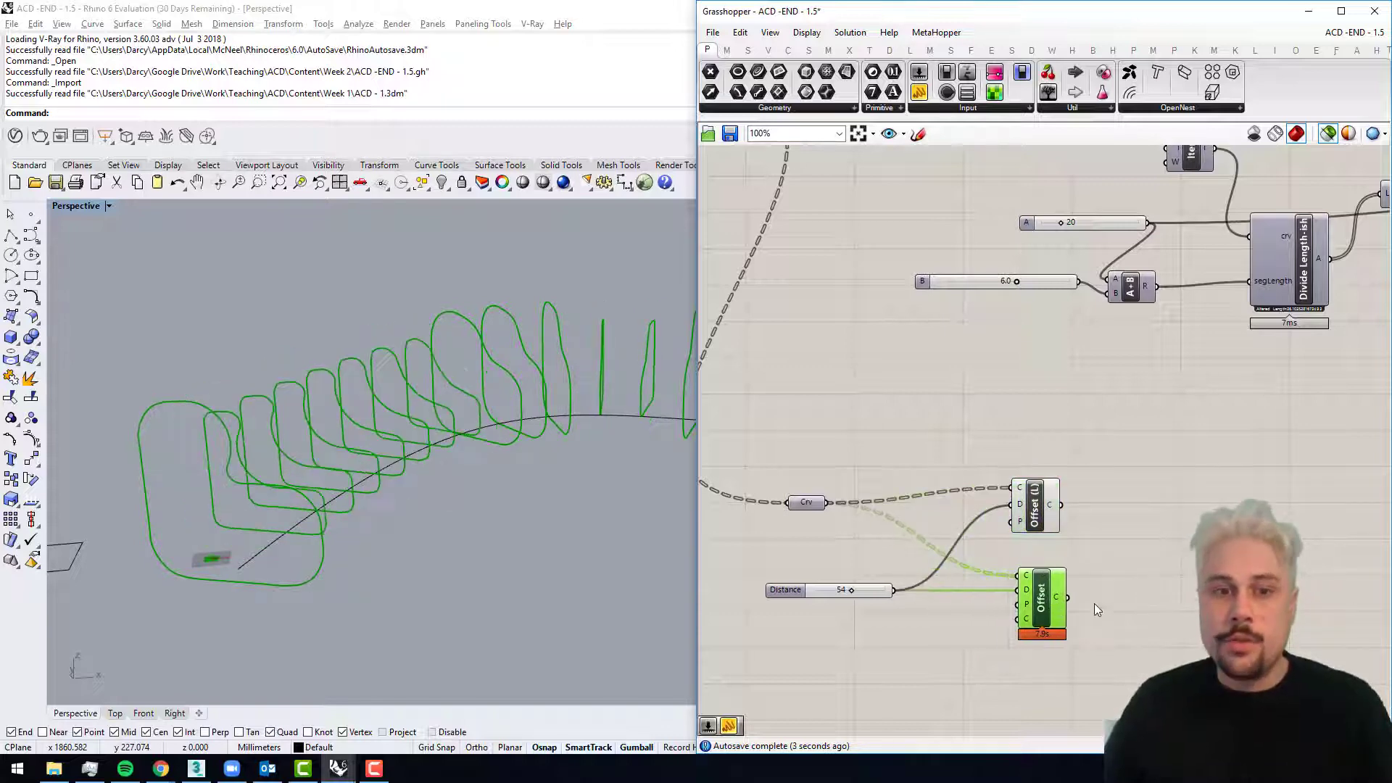
scroll(1142, 659, "up", 3)
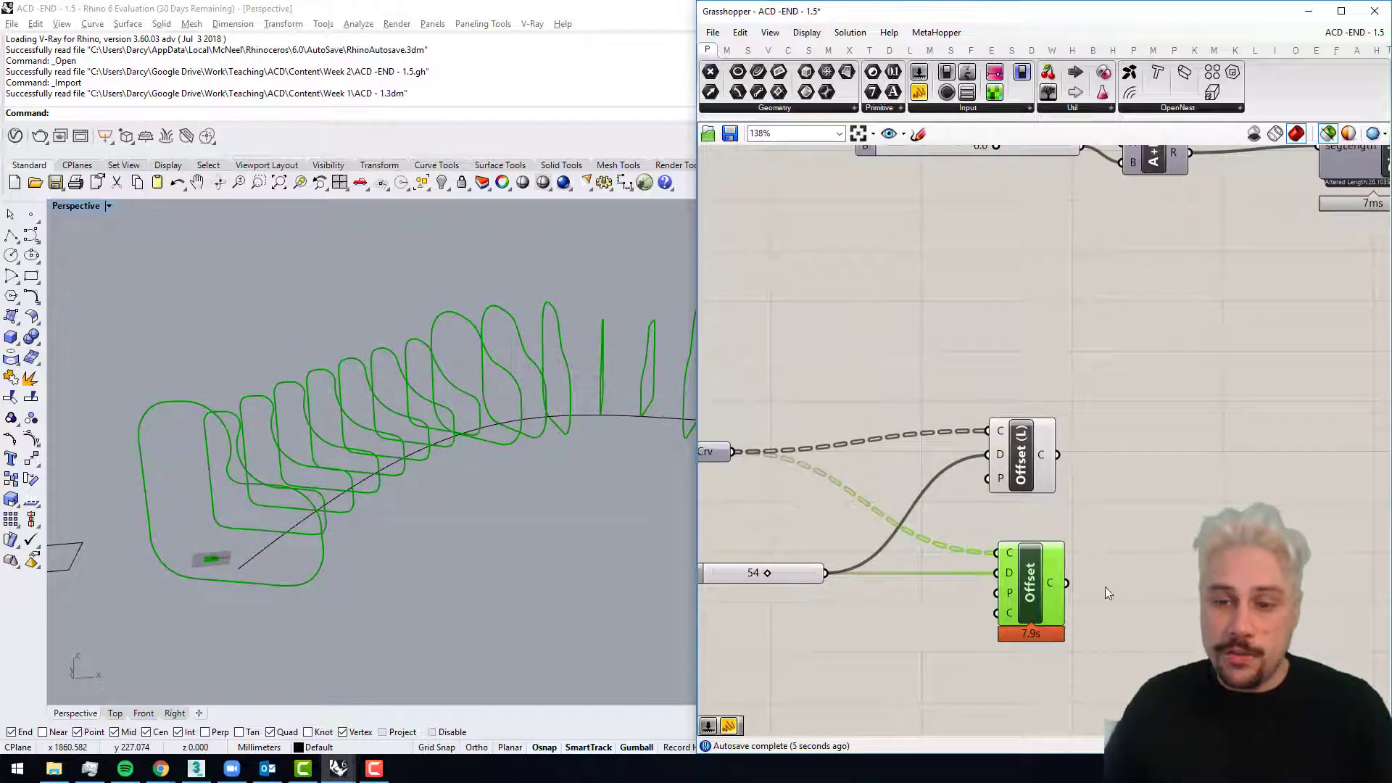
mouse_move(794, 483)
right_mouse_down()
mouse_move(891, 510)
mouse_move(807, 496)
right_mouse_up()
left_click(794, 475)
Step: Delete the regular Offset component and reposition Offset (L) closer to its Curve parameter
left_click(1076, 593)
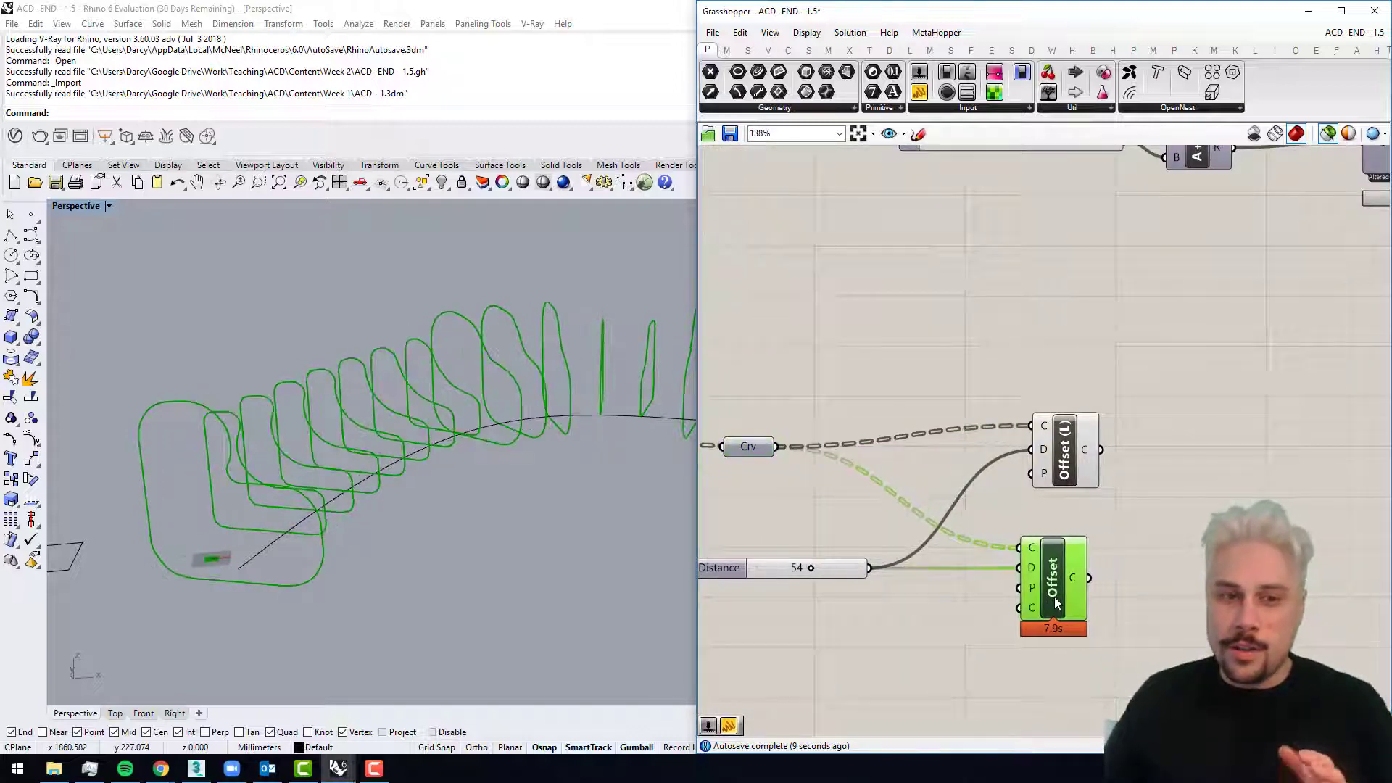
key("Delete")
left_click_drag(1061, 469, 1030, 485)
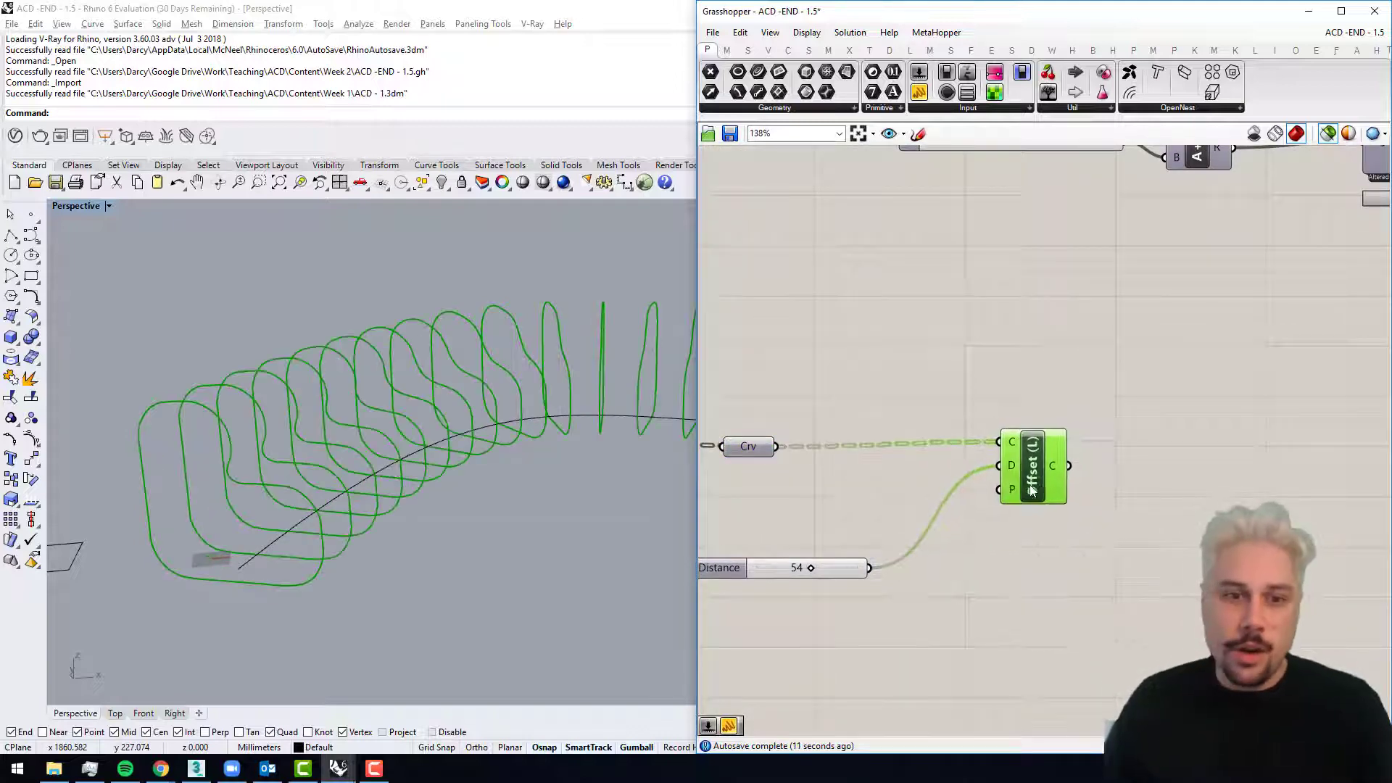
right_click_drag(770, 454, 859, 459)
left_click(860, 458)
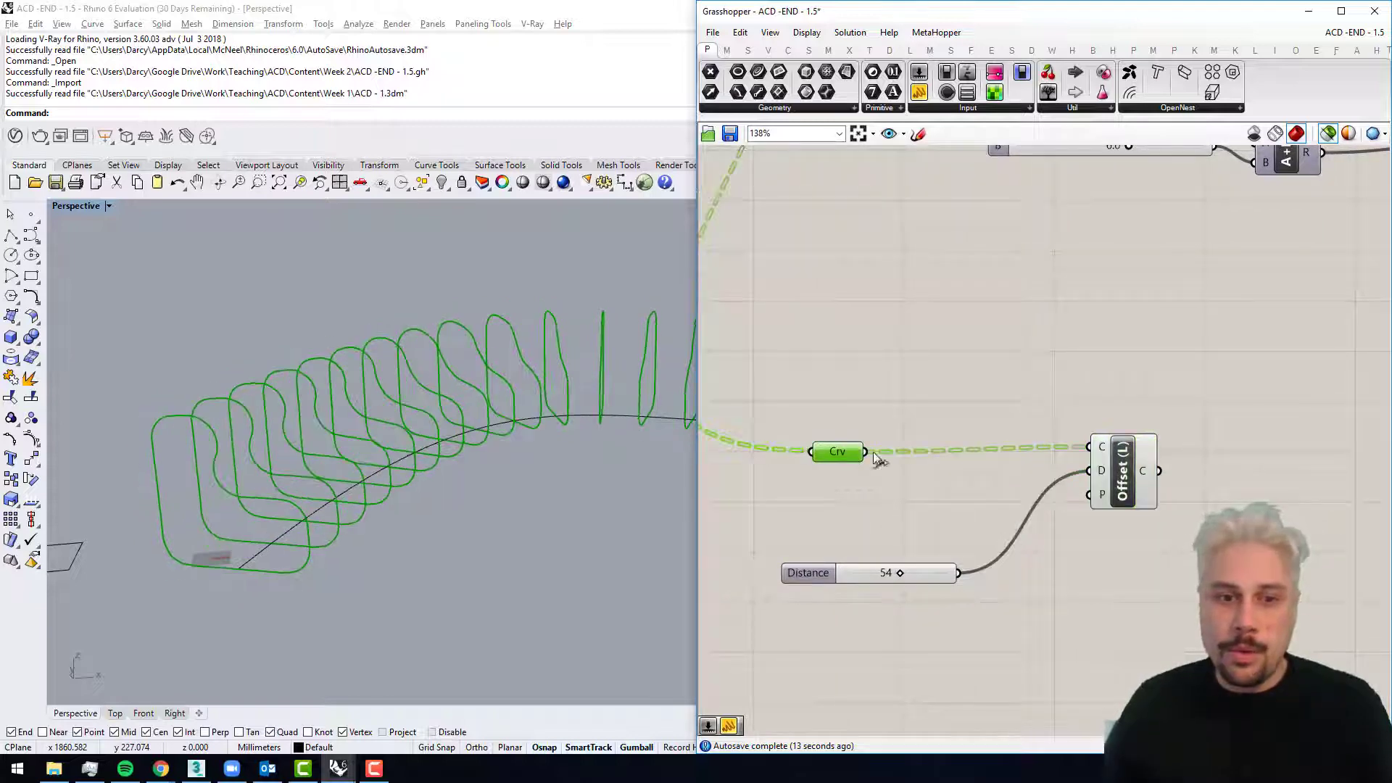
Step: Add a Negative component fed by the 54 slider and use its output as the only distance input of Offset (L)
left_click(1050, 613)
double_click(1050, 613)
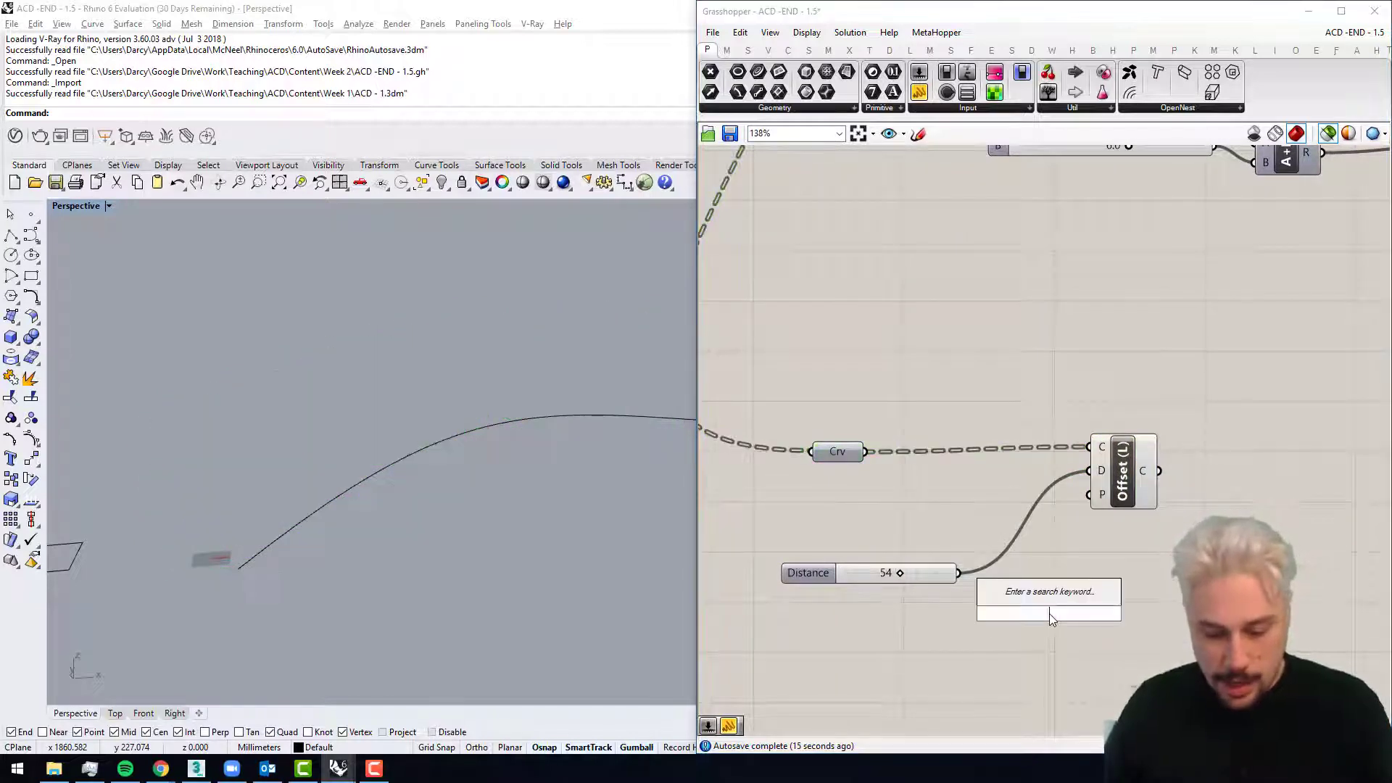
type("neg")
key("Return")
left_click_drag(960, 575, 1089, 471)
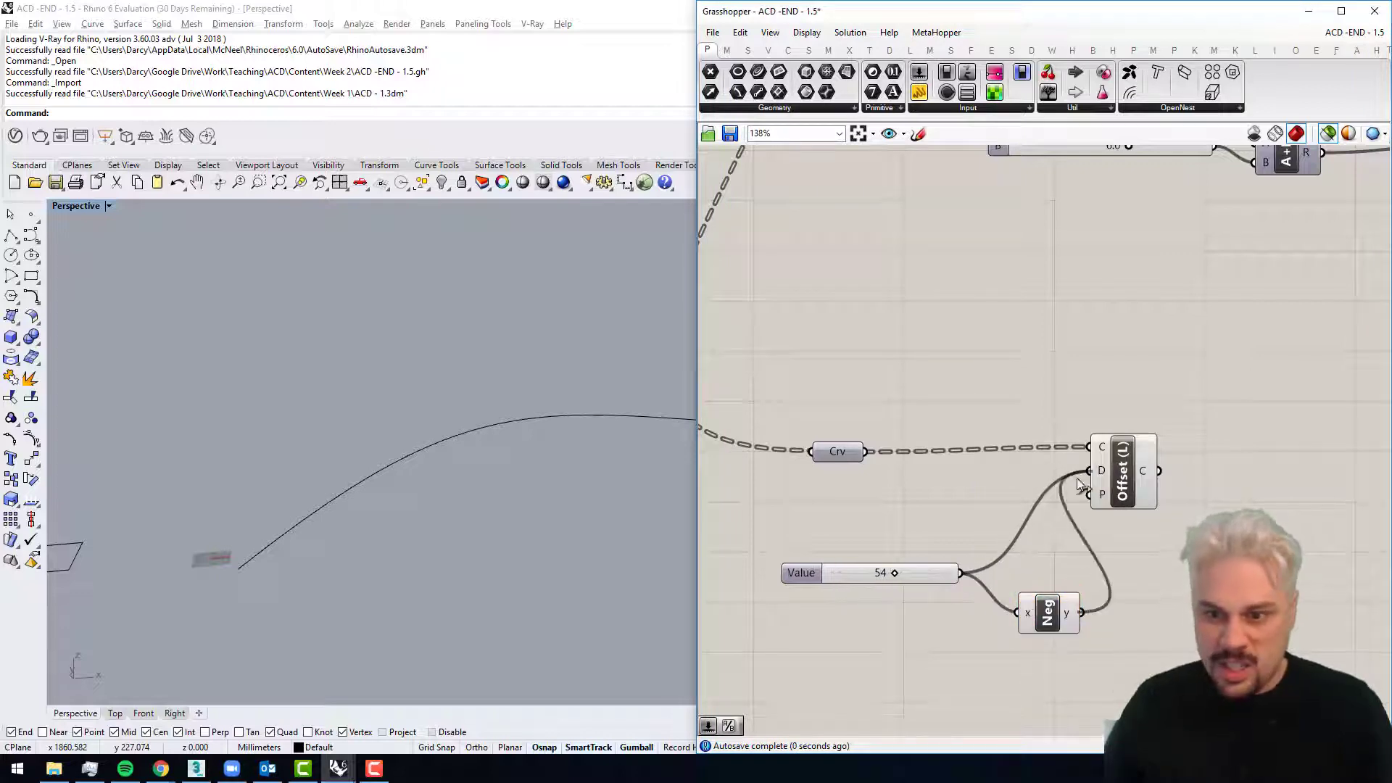
Step: Set the offset distance slider to 66 and compare the inner offset curves with the original ribs in the Perspective viewport
left_click(837, 452)
left_click(1124, 477, "shift")
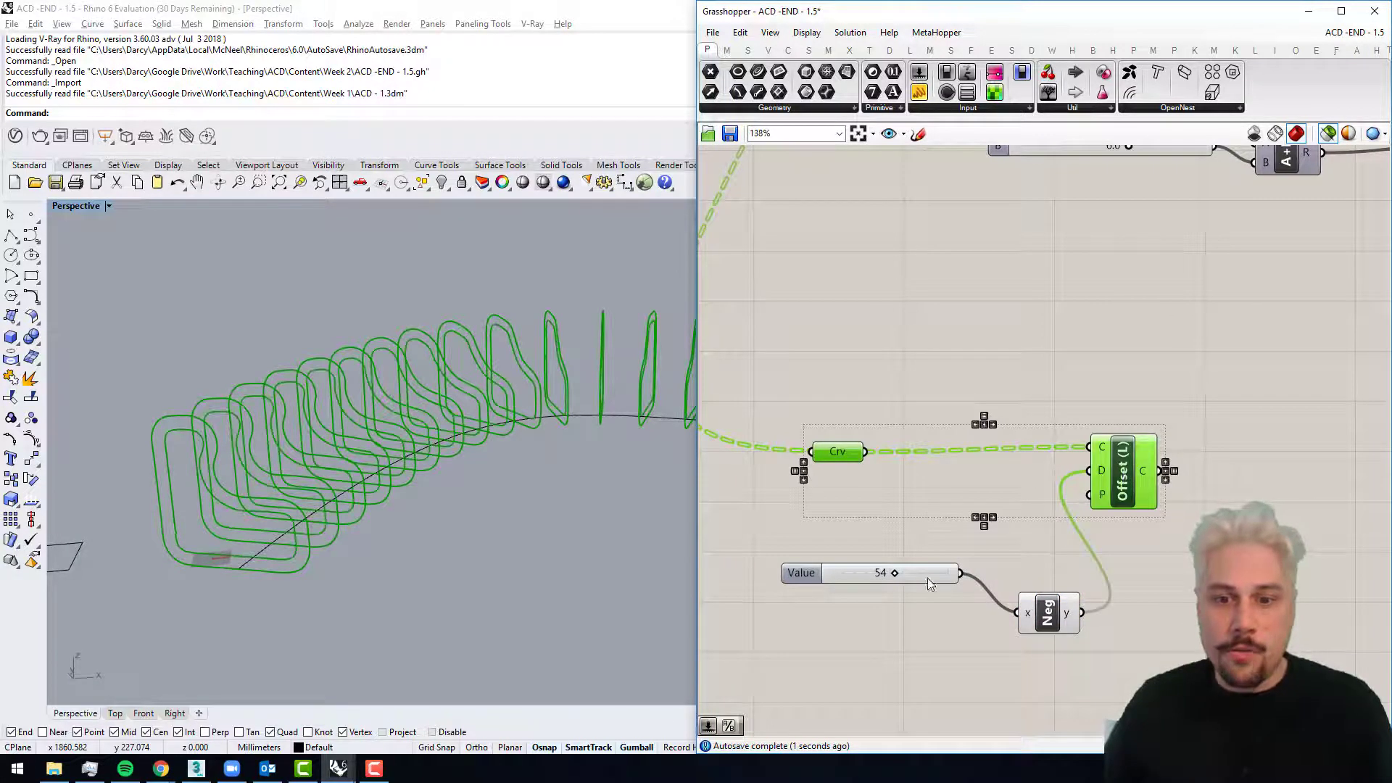
right_click_drag(450, 425, 345, 374)
scroll(345, 374, "up", 6)
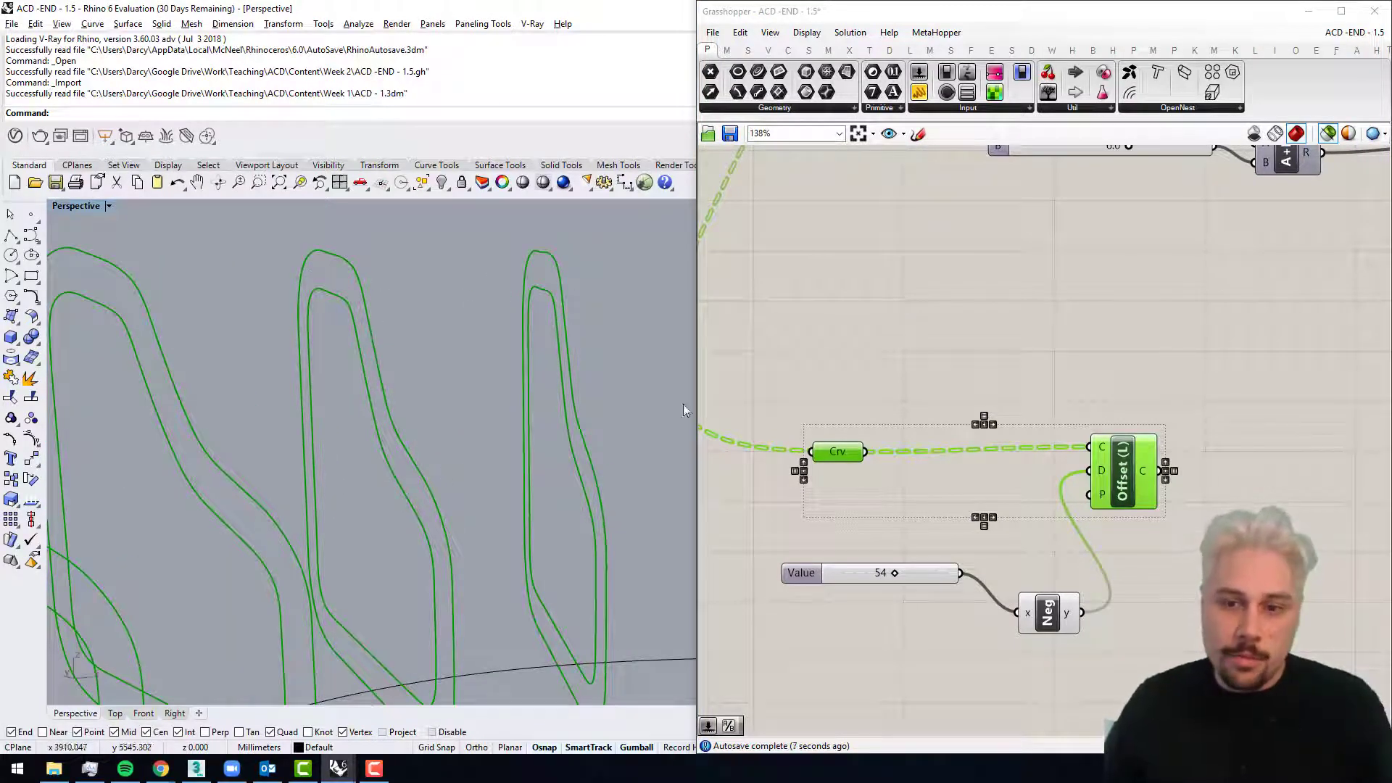
left_click_drag(895, 573, 908, 573)
scroll(942, 464, "down", 3)
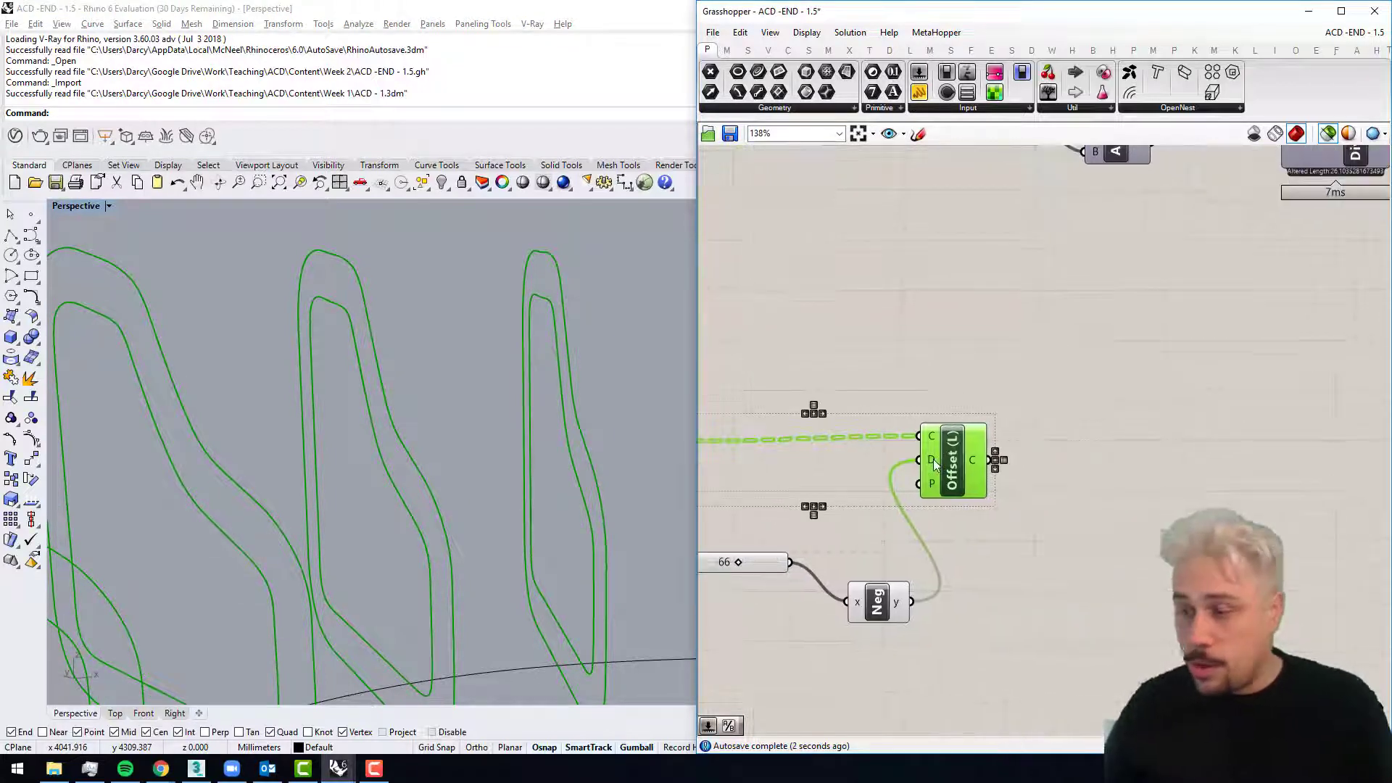
scroll(330, 457, "down", 5)
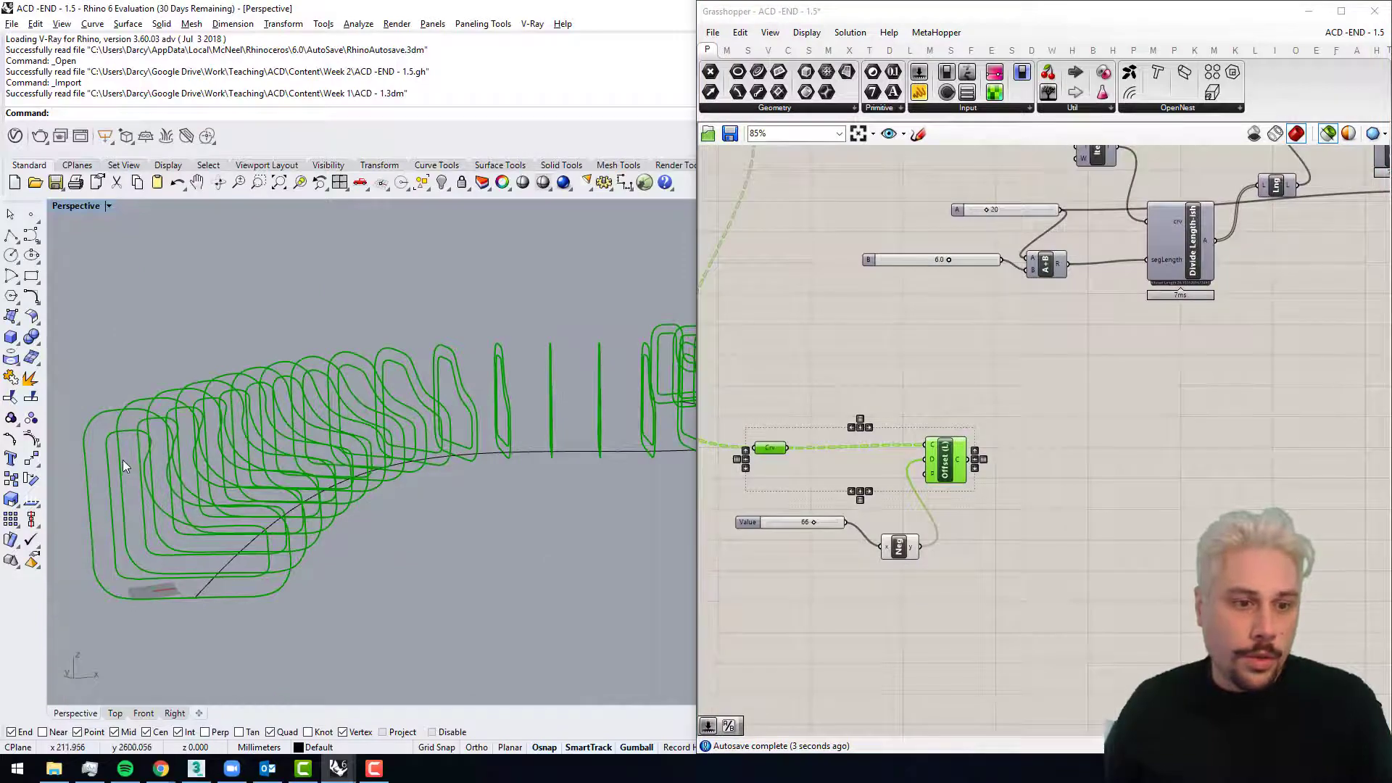
right_click_drag(123, 459, 245, 363)
scroll(240, 342, "up", 3)
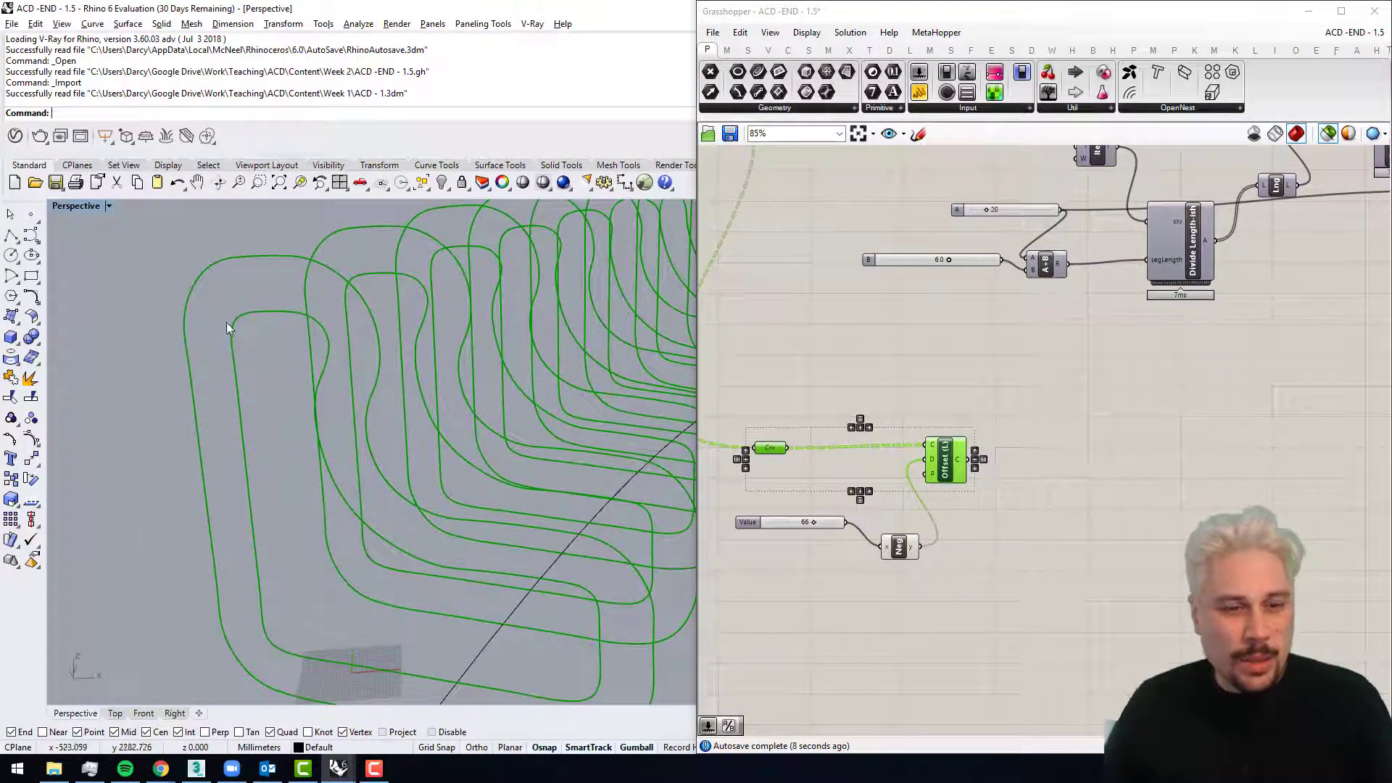
scroll(239, 466, "down", 5)
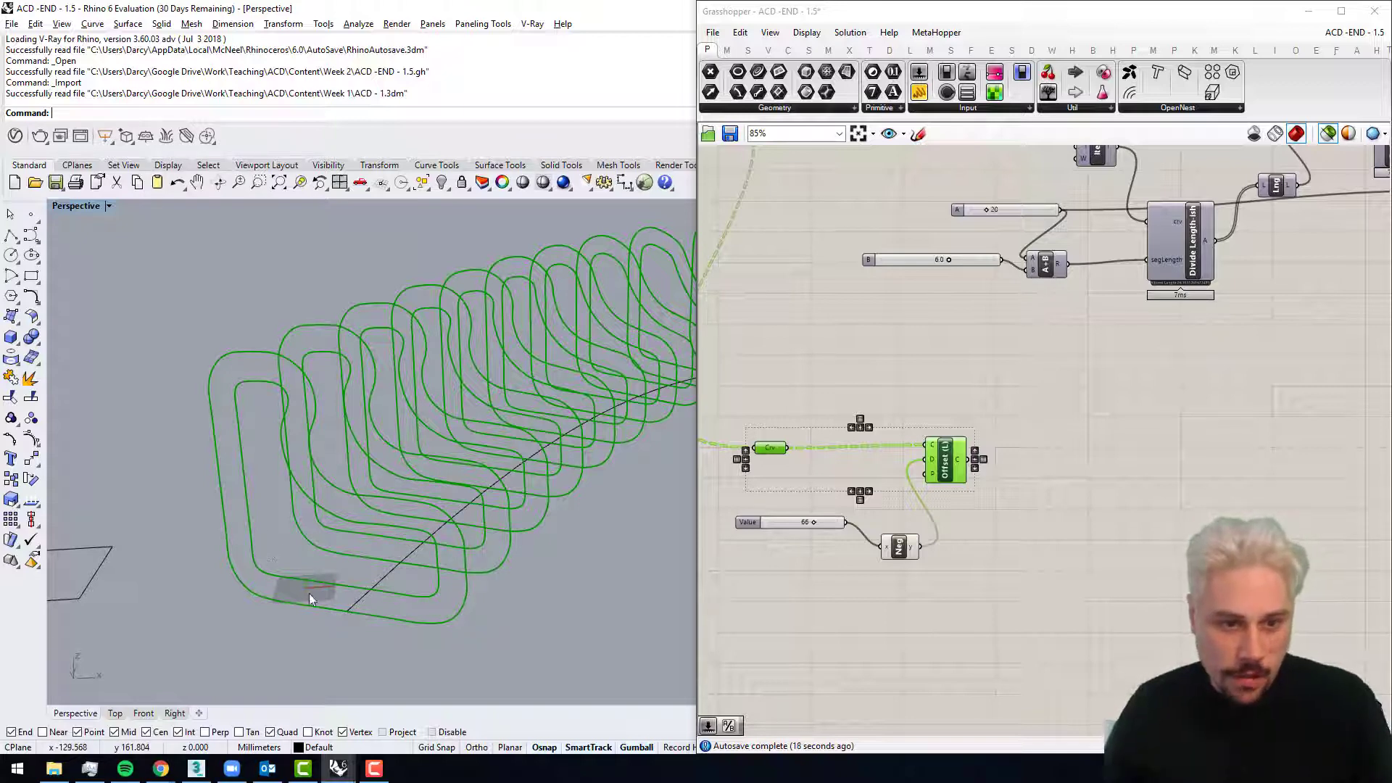
double_click(1040, 480)
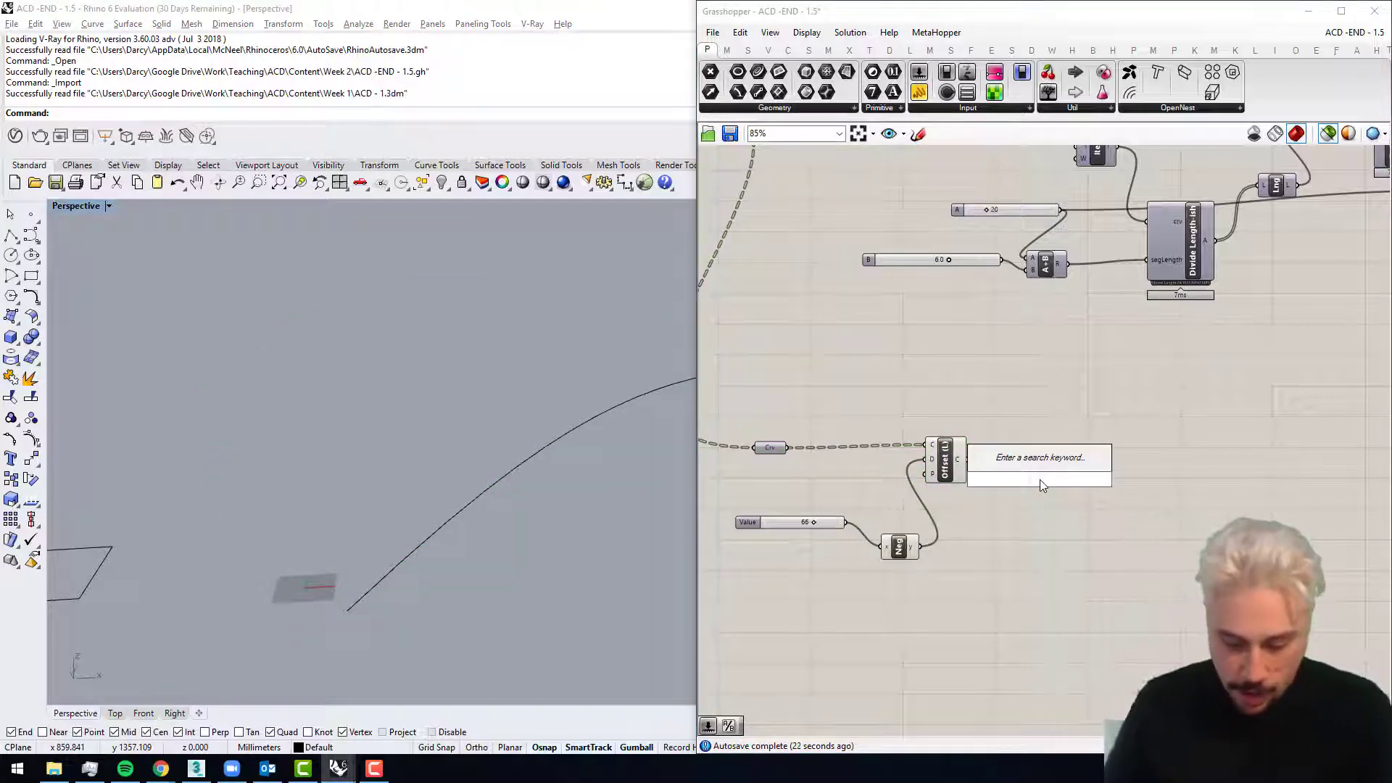
type("topol")
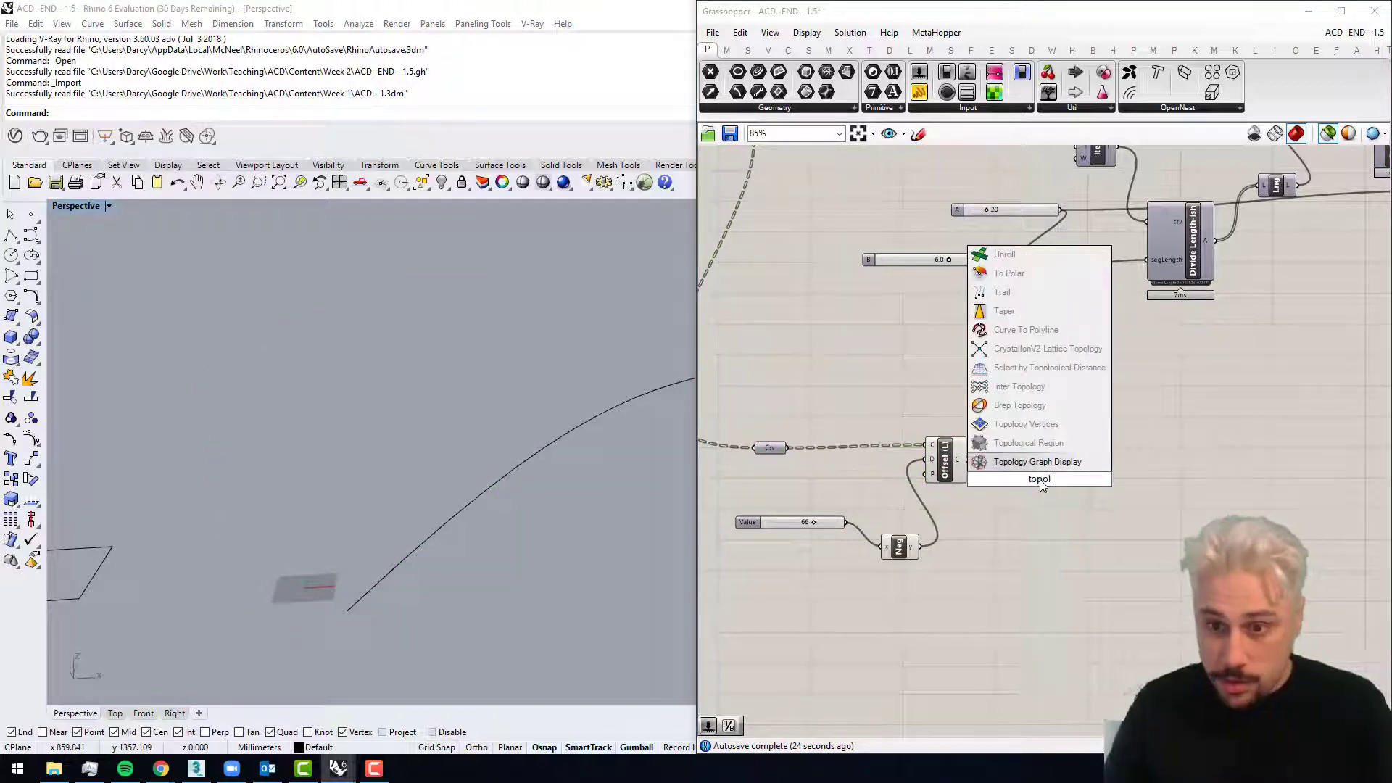
key("Escape")
Step: Add a Curve To Polyline component fed by the Offset (L) output and compare its polylines with the offset curves in the Perspective viewport
double_click(1046, 526)
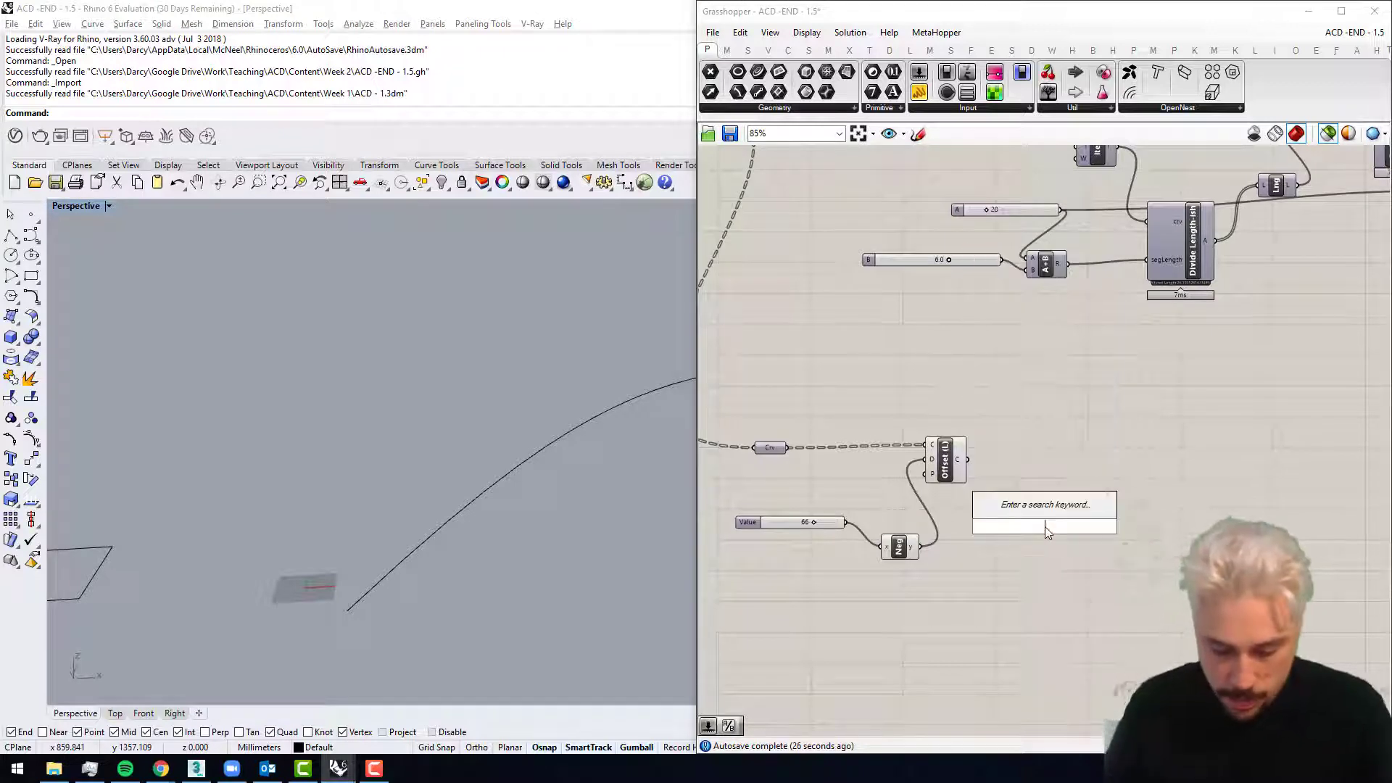
type("convert")
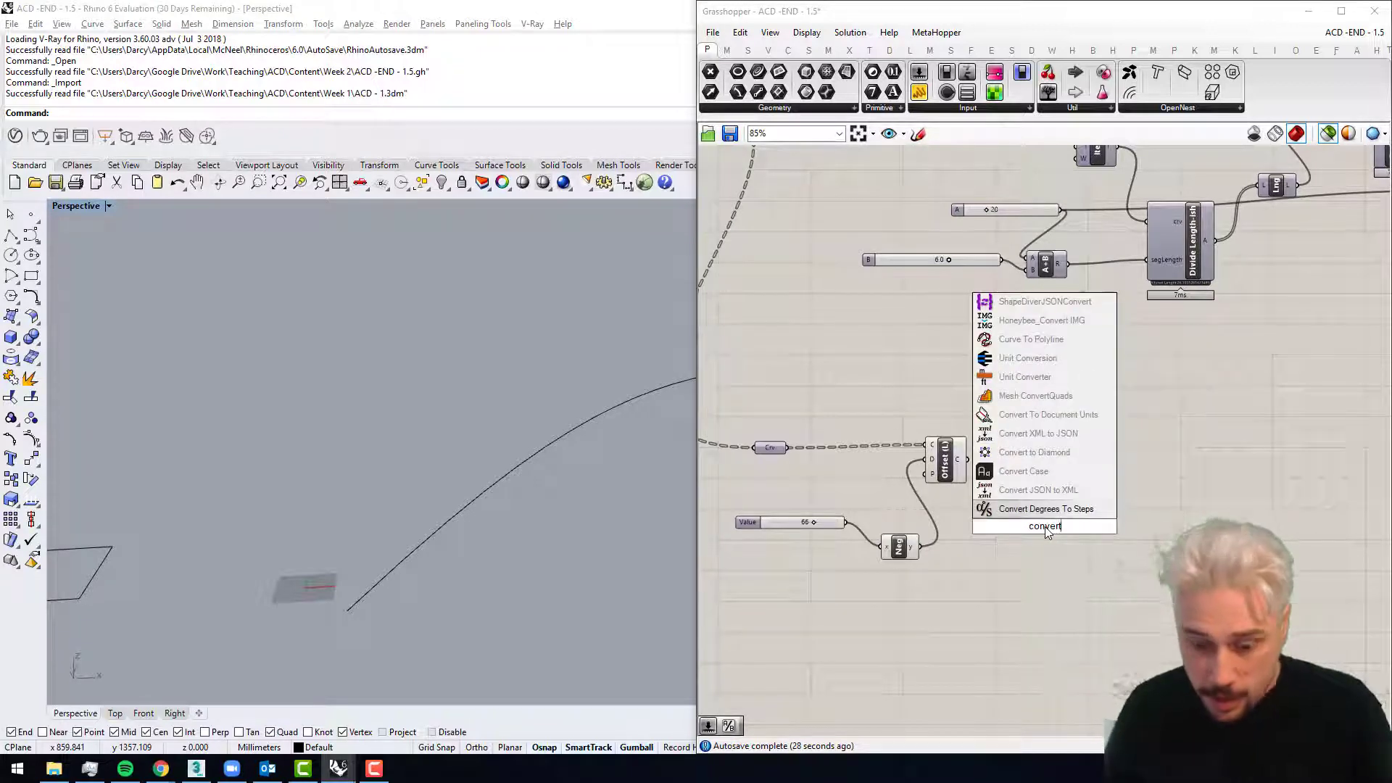
type(" to poly")
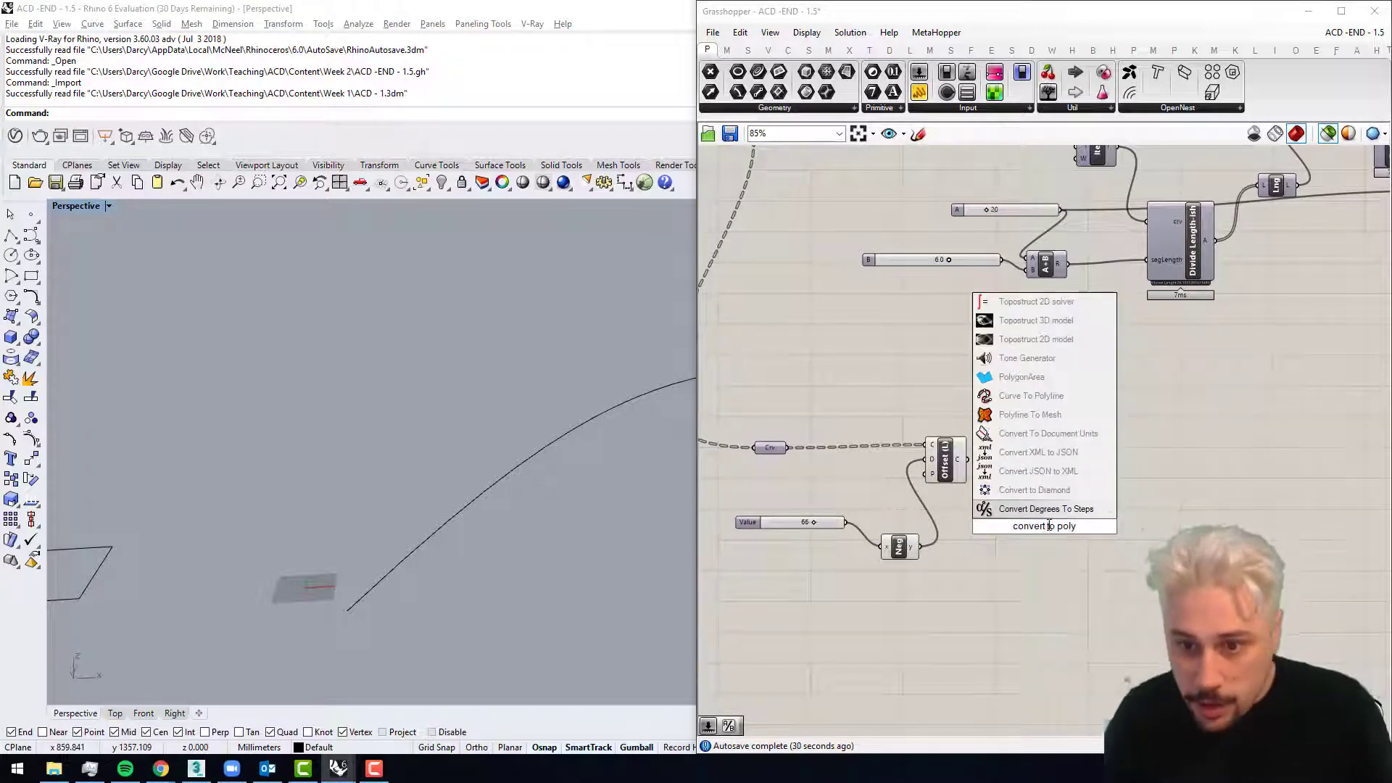
left_click(1050, 398)
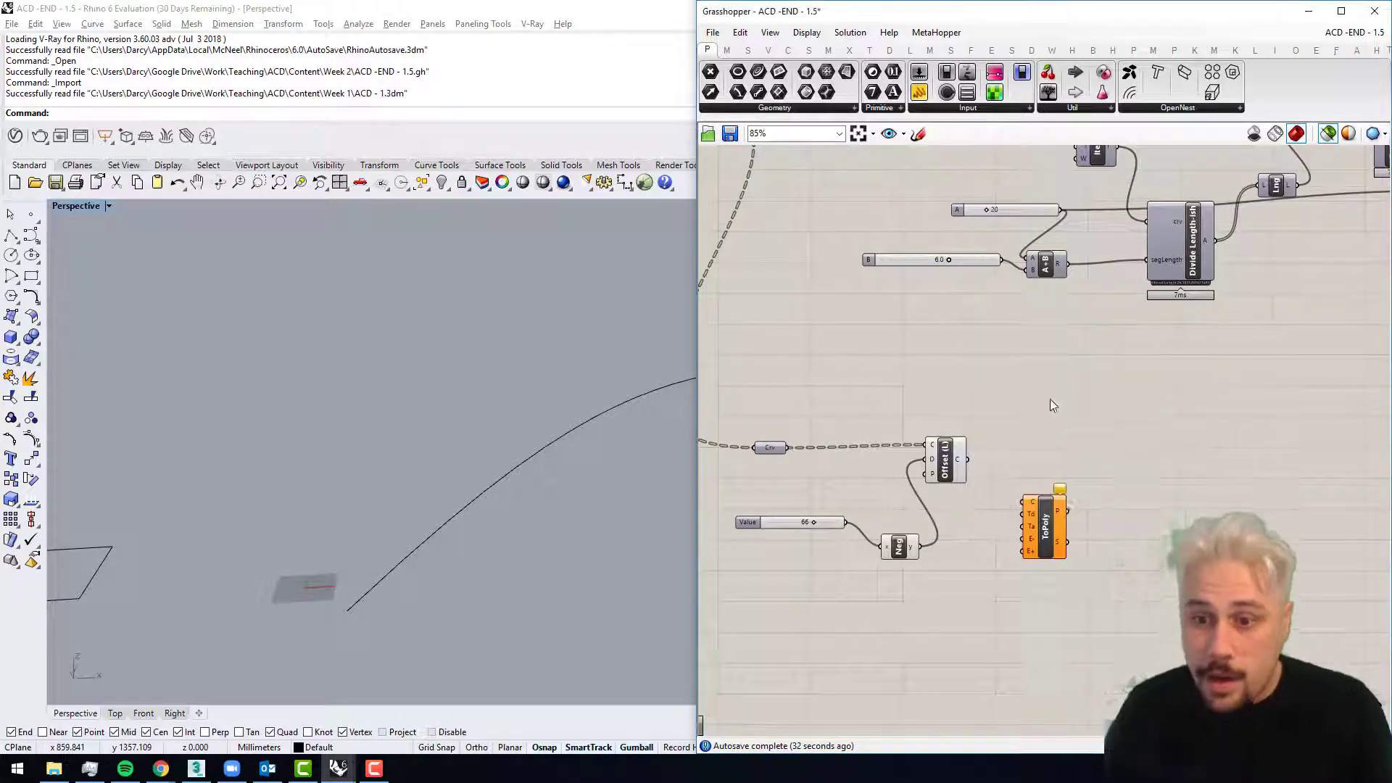
left_click_drag(990, 458, 1045, 459)
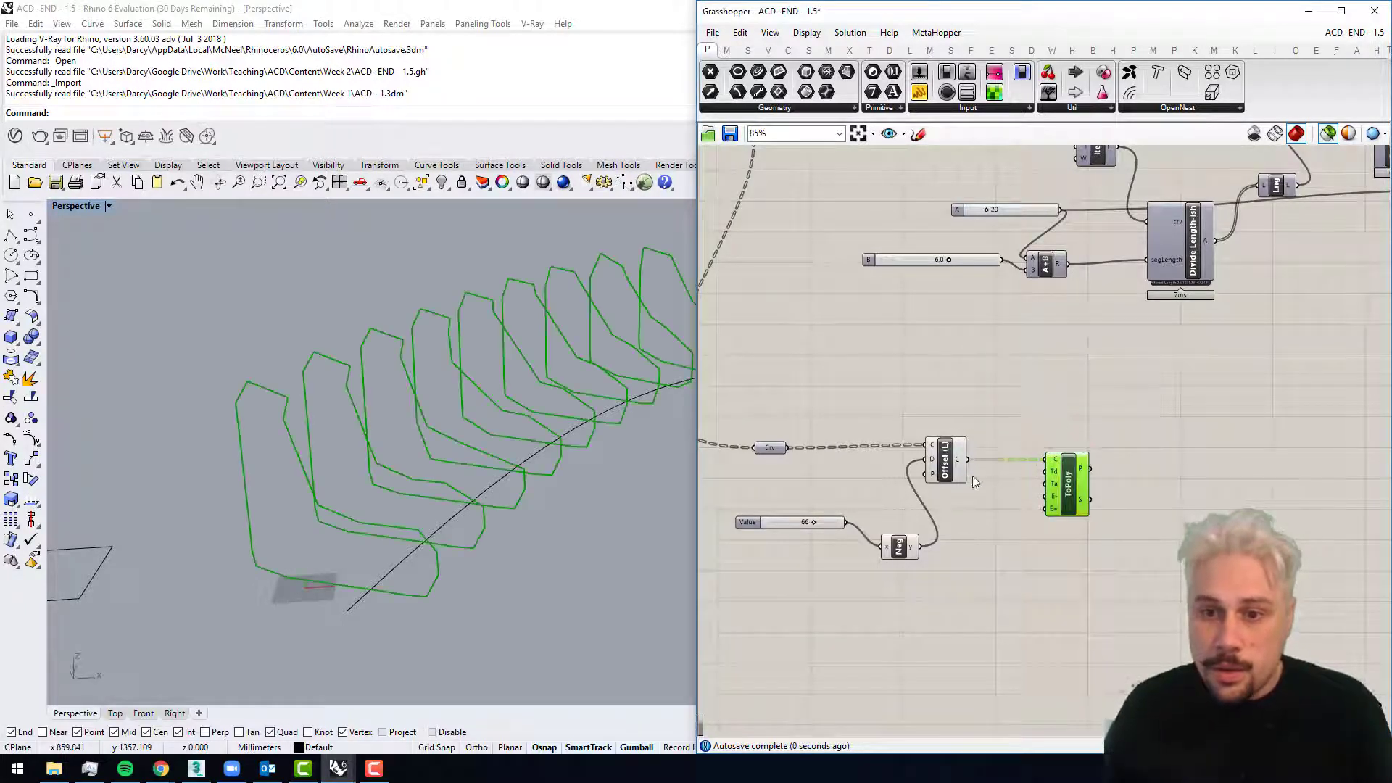
right_click_drag(496, 471, 297, 470)
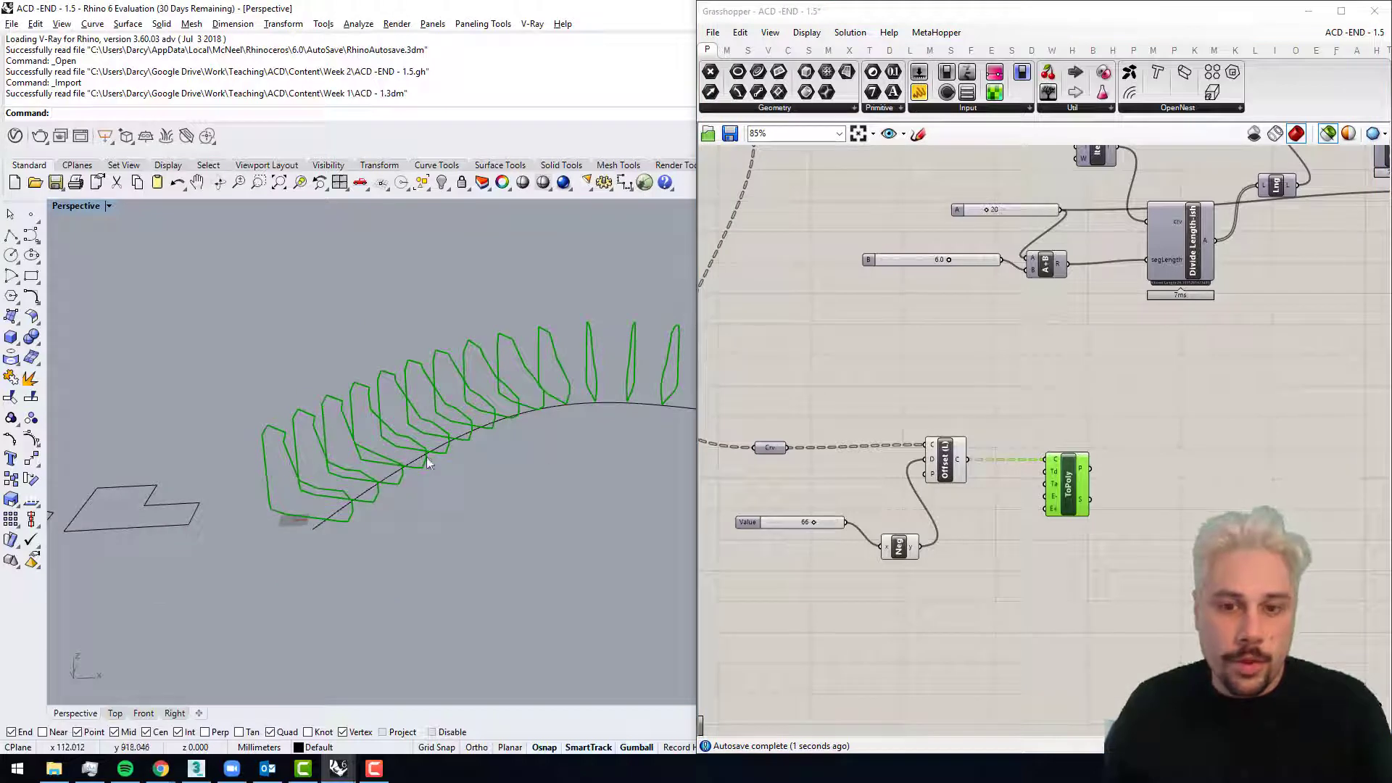
left_click(940, 468, "shift")
scroll(344, 440, "up", 7)
right_click_drag(190, 431, 207, 408, "shift")
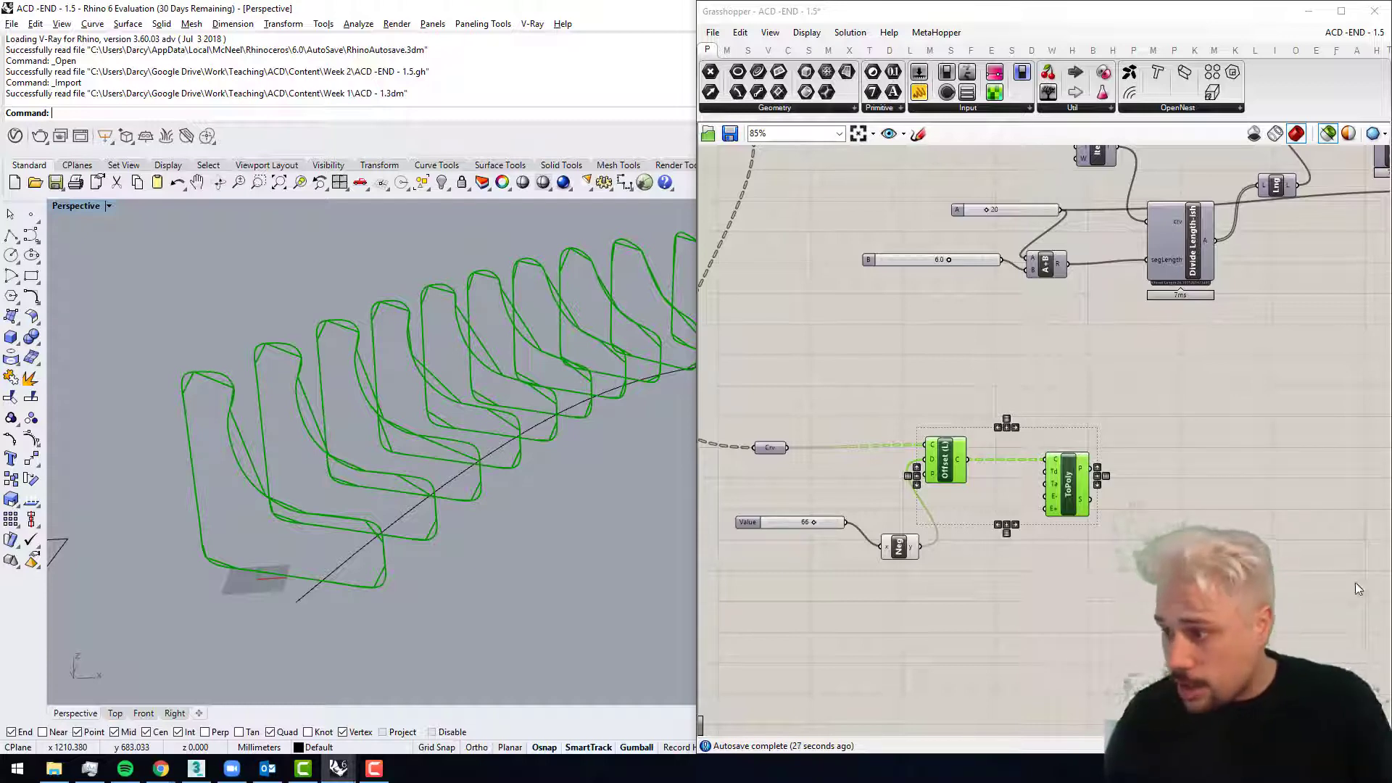
left_click(1136, 542)
Step: Add a Radians component, wire its R output into the Ta input of ToPoly, and arrange both components with room between them
left_click_drag(1073, 486, 1130, 503)
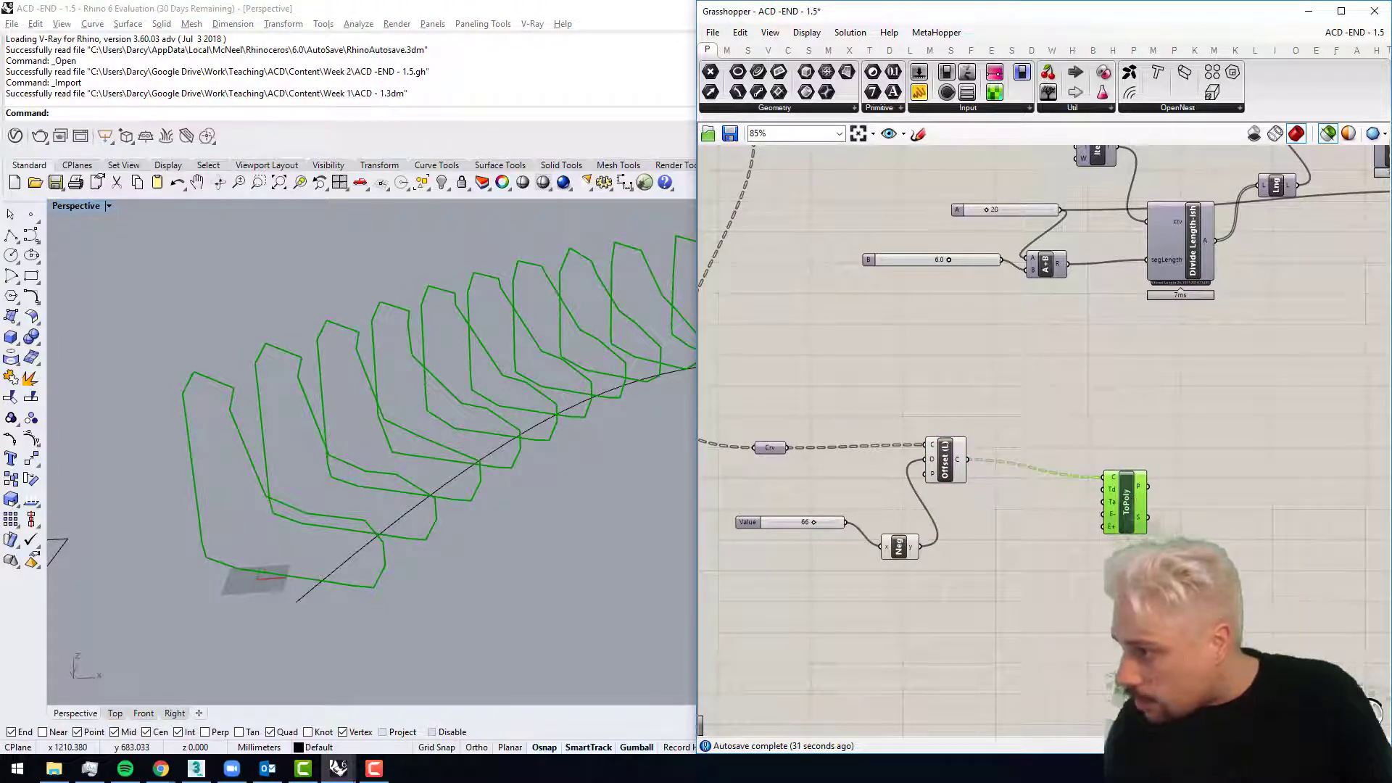
scroll(1055, 509, "up", 3)
double_click(945, 506)
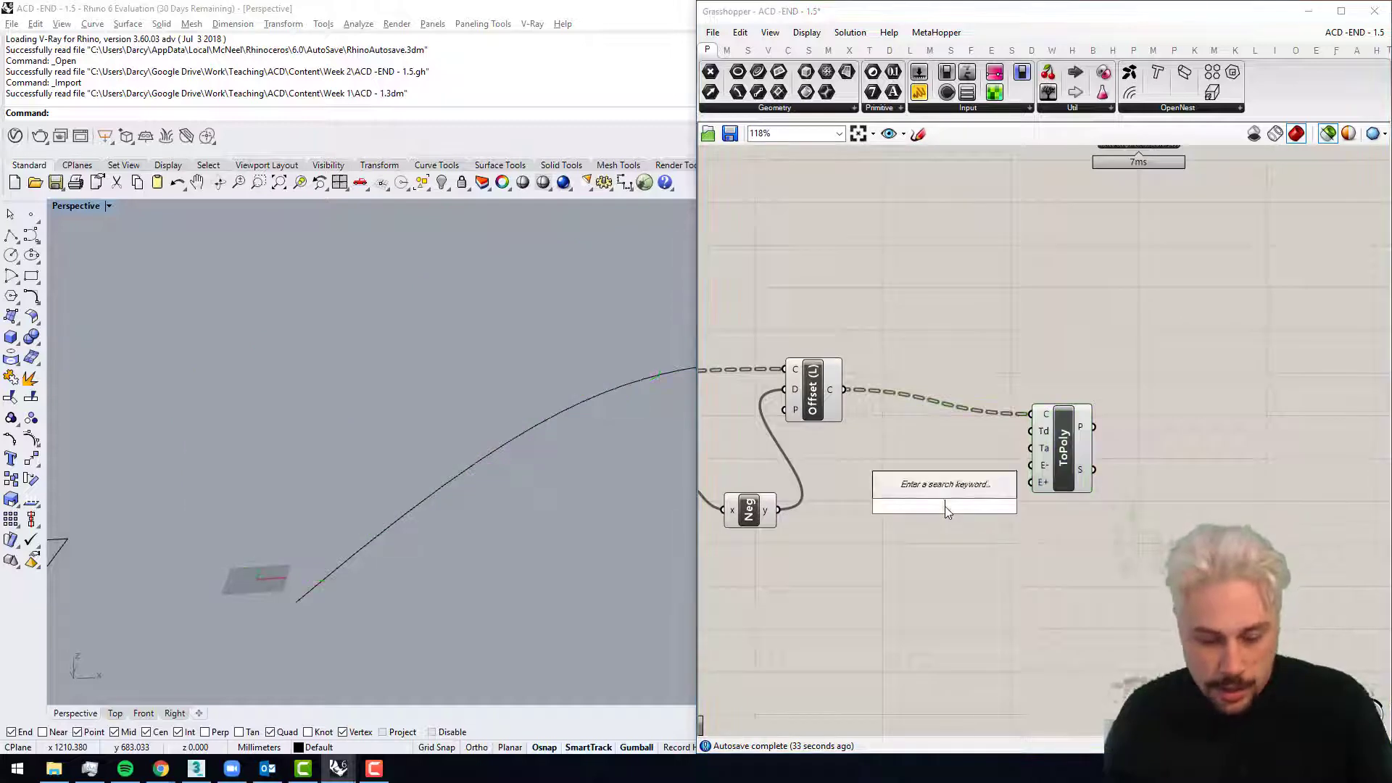
type("rad")
left_click(945, 492)
scroll(1024, 465, "up", 3)
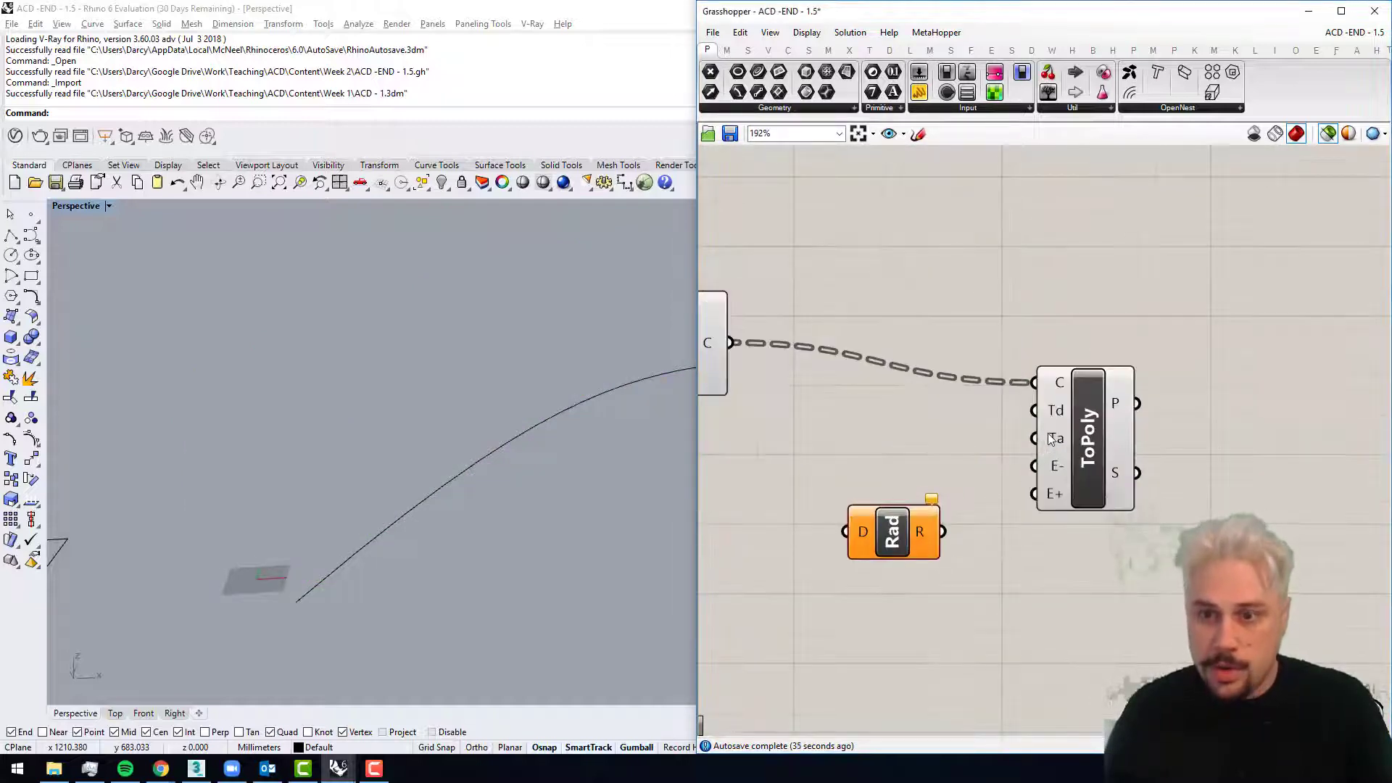
left_click_drag(940, 533, 1231, 451)
left_click_drag(890, 535, 1019, 485)
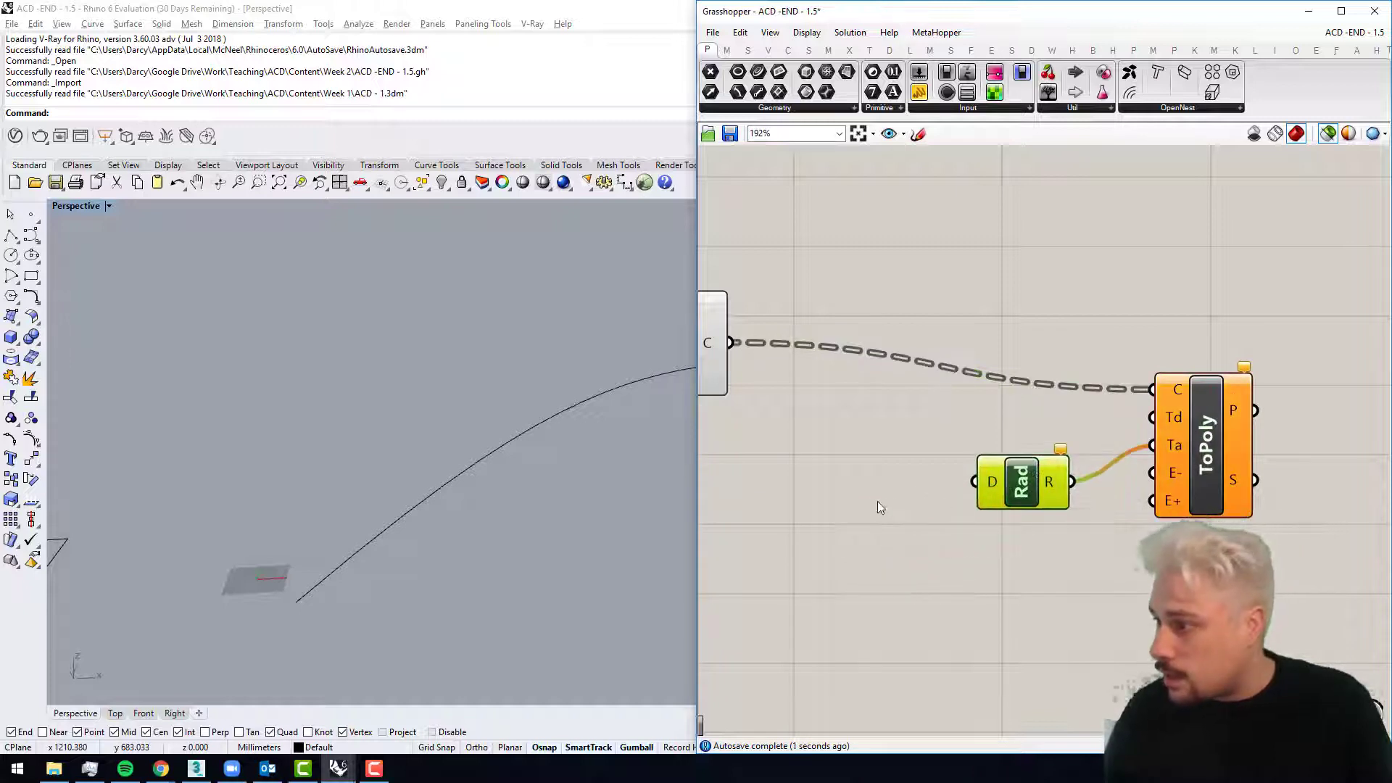
Step: Add a number slider of 90 and wire it into the D input of the Radians component
double_click(859, 501)
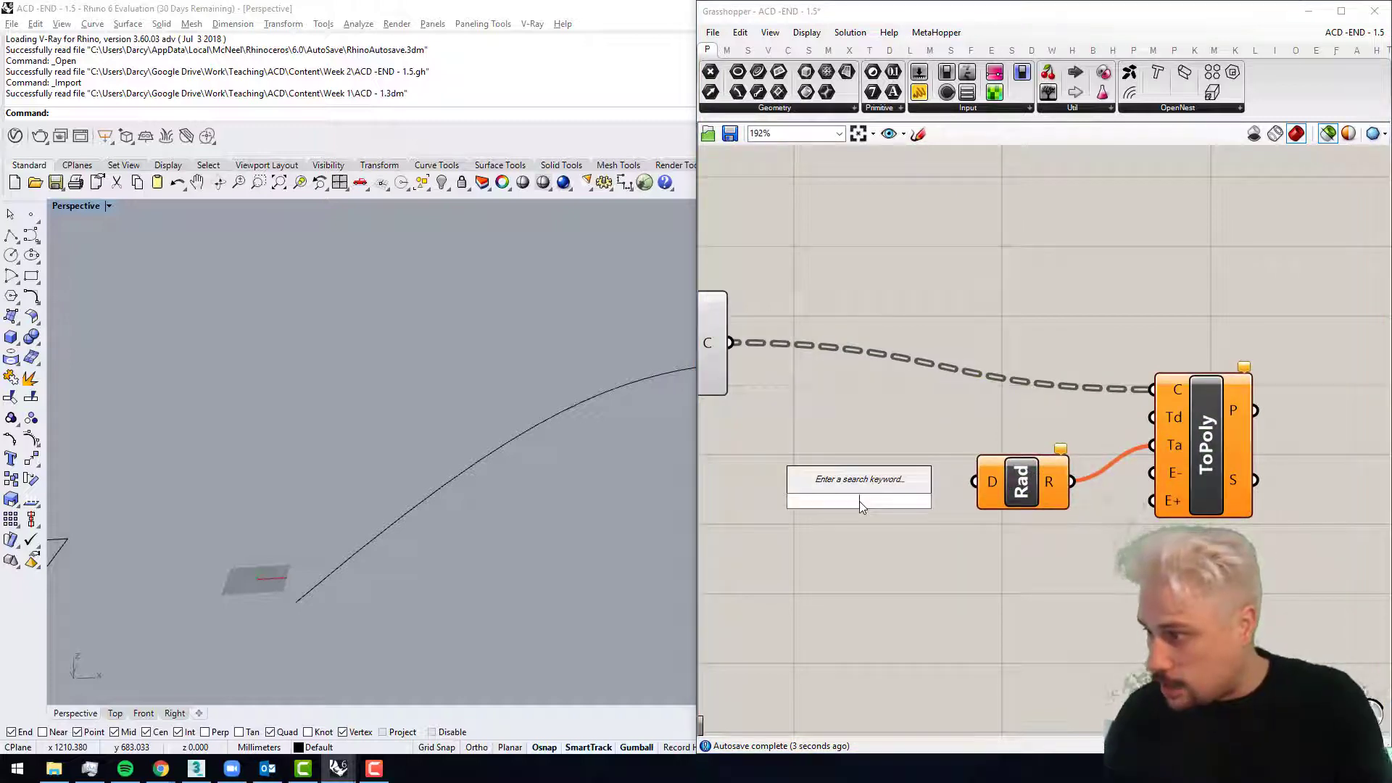
type("90")
key("Return")
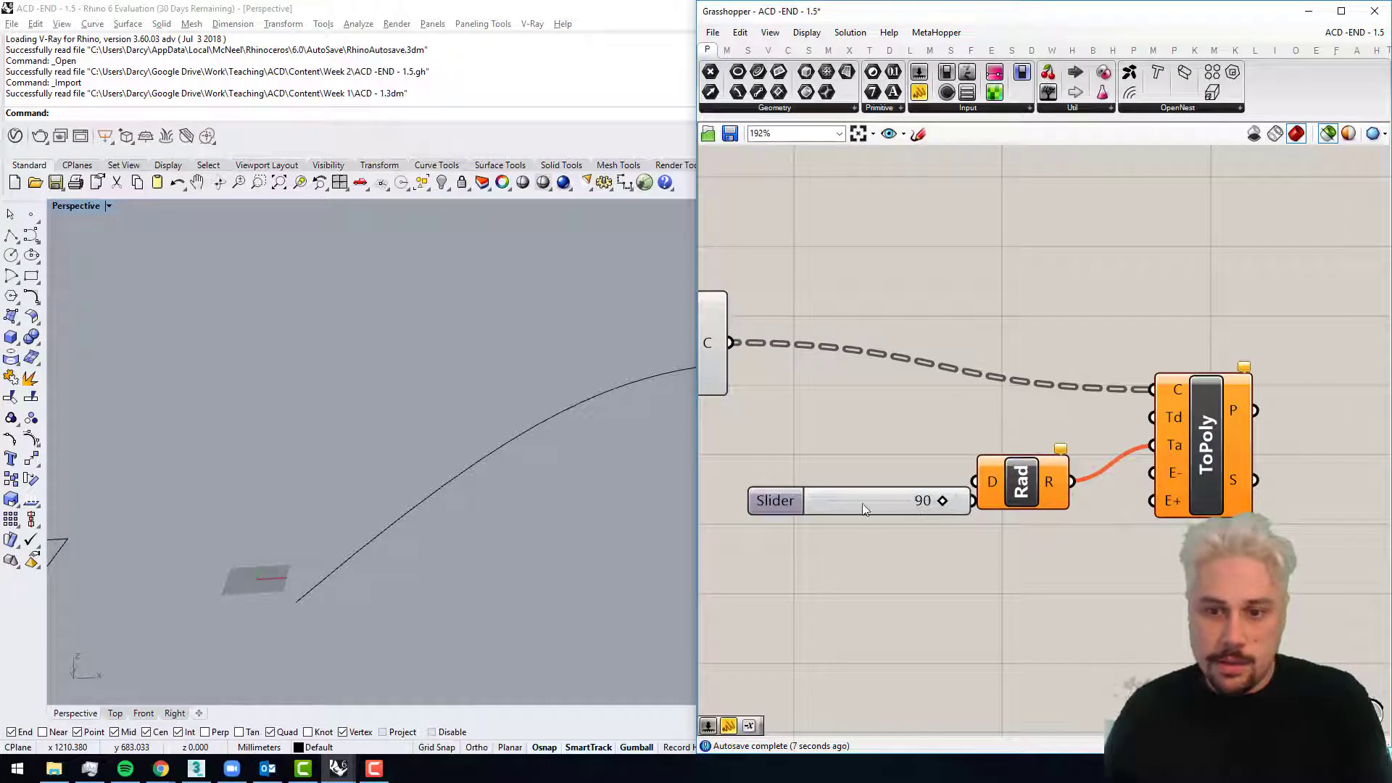
left_click_drag(862, 508, 778, 495)
left_click_drag(885, 487, 973, 481)
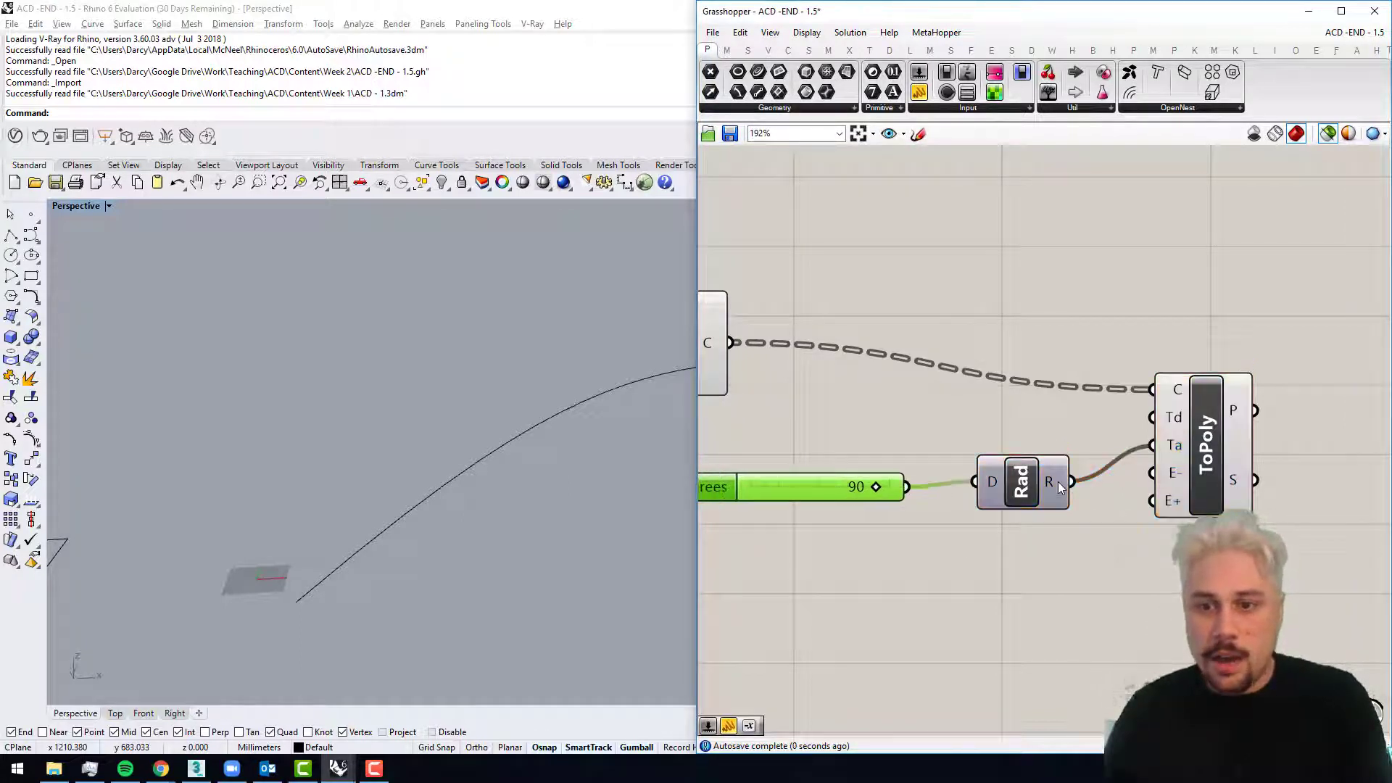
mouse_move(1058, 482)
left_click(1198, 455)
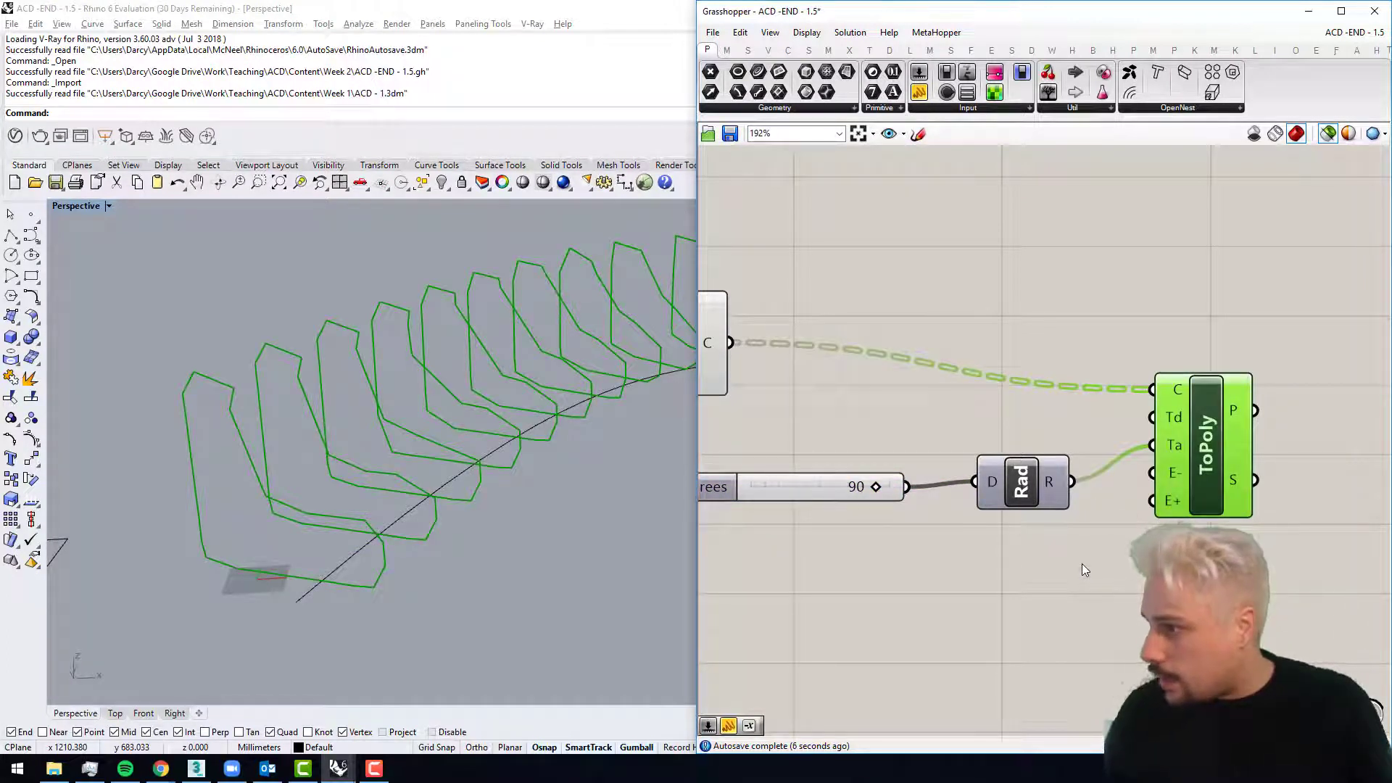
Step: Add a number slider of 200 and wire it into the minimum edge input E- of ToPoly
mouse_move(1173, 475)
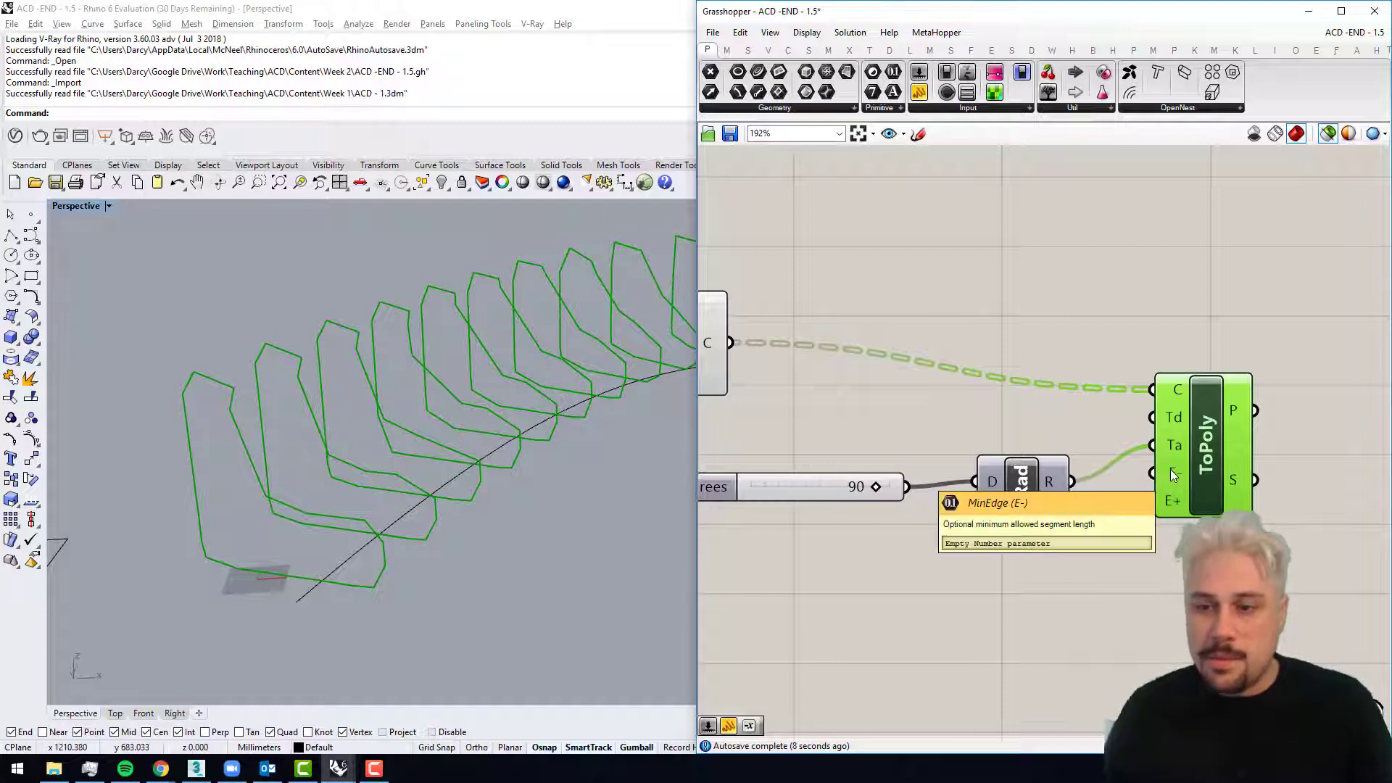
right_click_drag(893, 619, 941, 567)
double_click(941, 569)
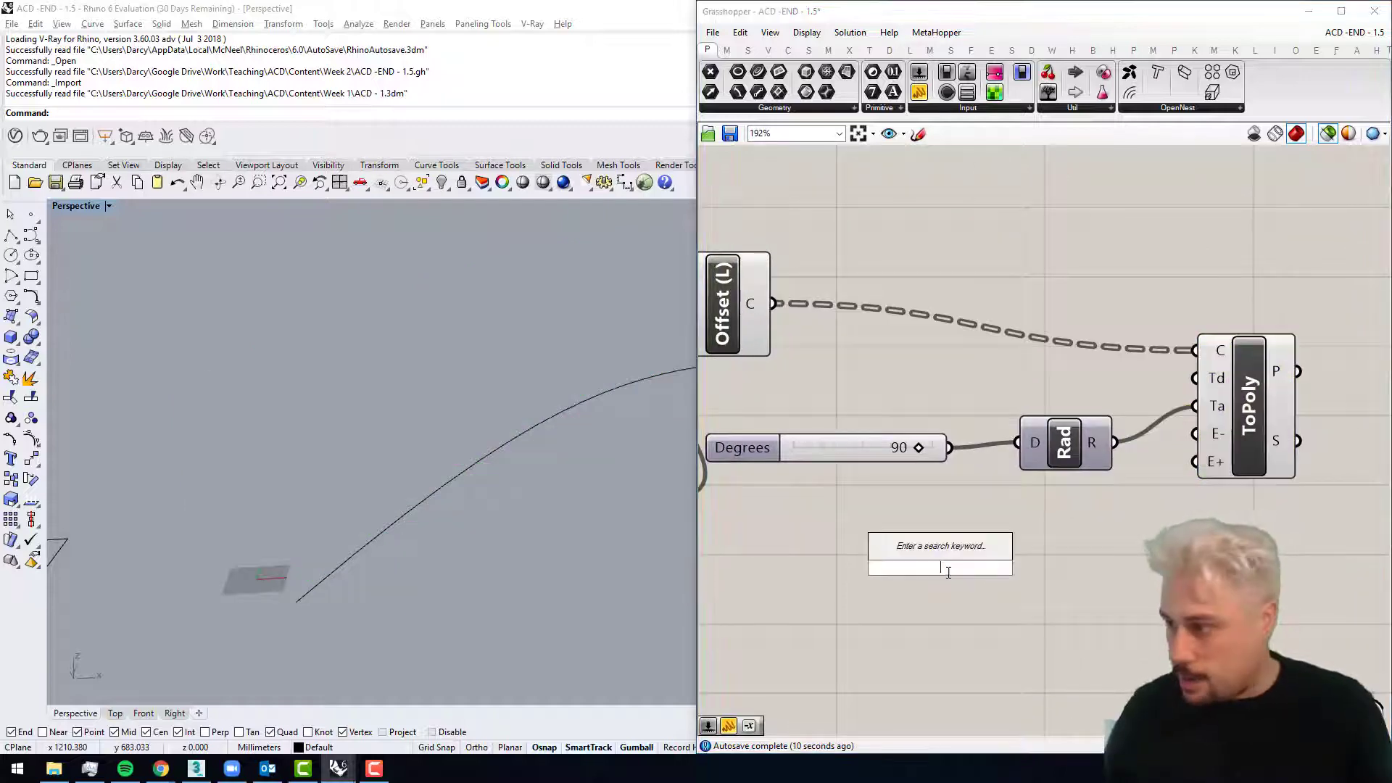
type("200")
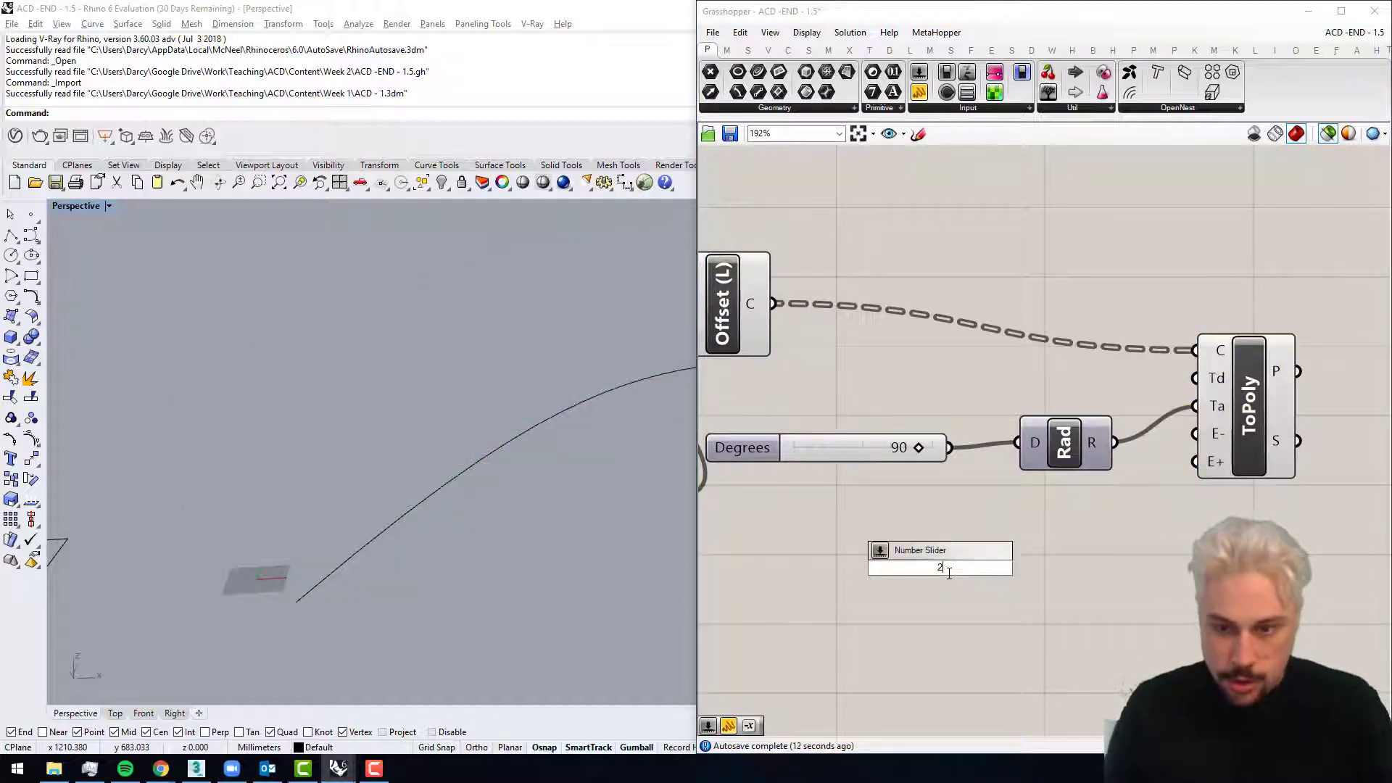
key("Return")
left_click_drag(1055, 567, 1194, 434)
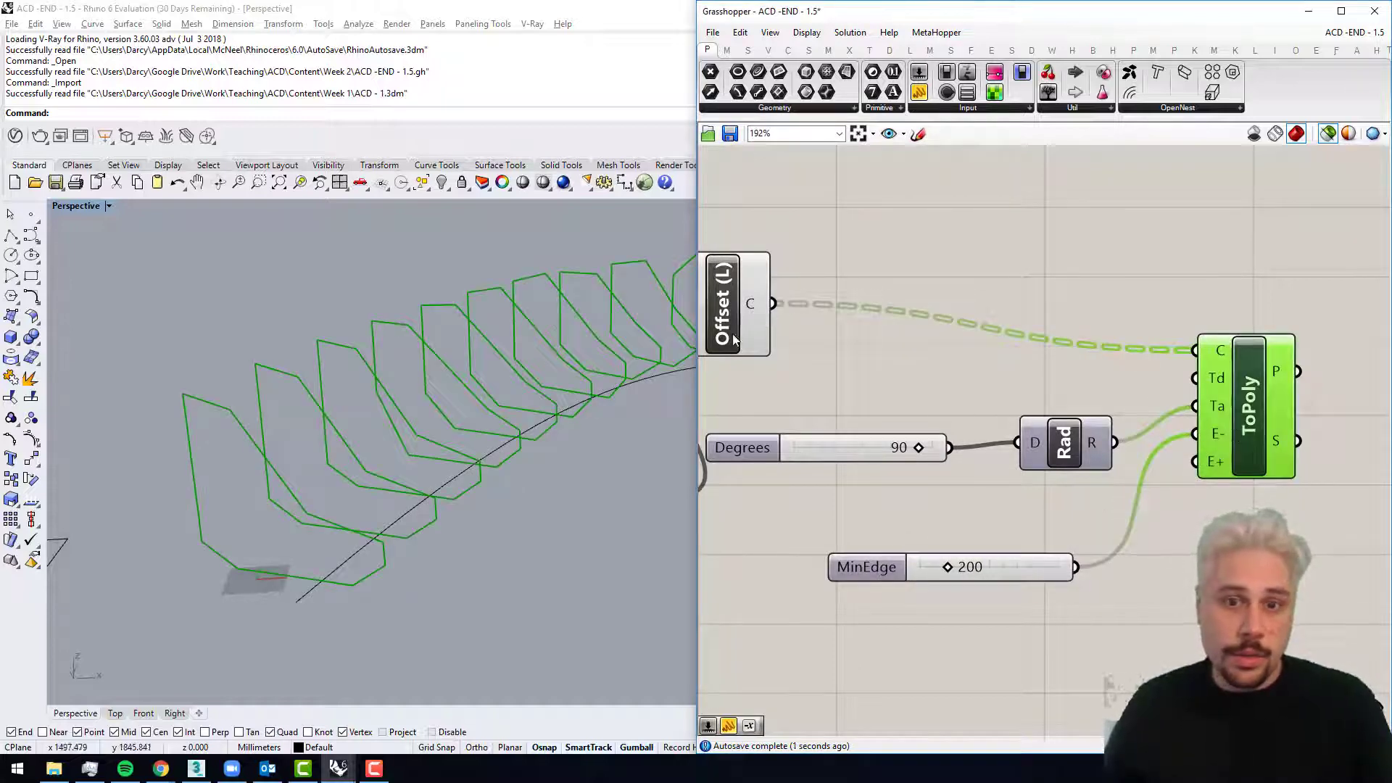
Step: Set the MinEdge slider to 74 while previewing the Offset (L) curves together with the ToPoly polylines
right_click_drag(776, 299, 872, 306)
left_click(841, 327, "shift")
right_click_drag(375, 459, 379, 441)
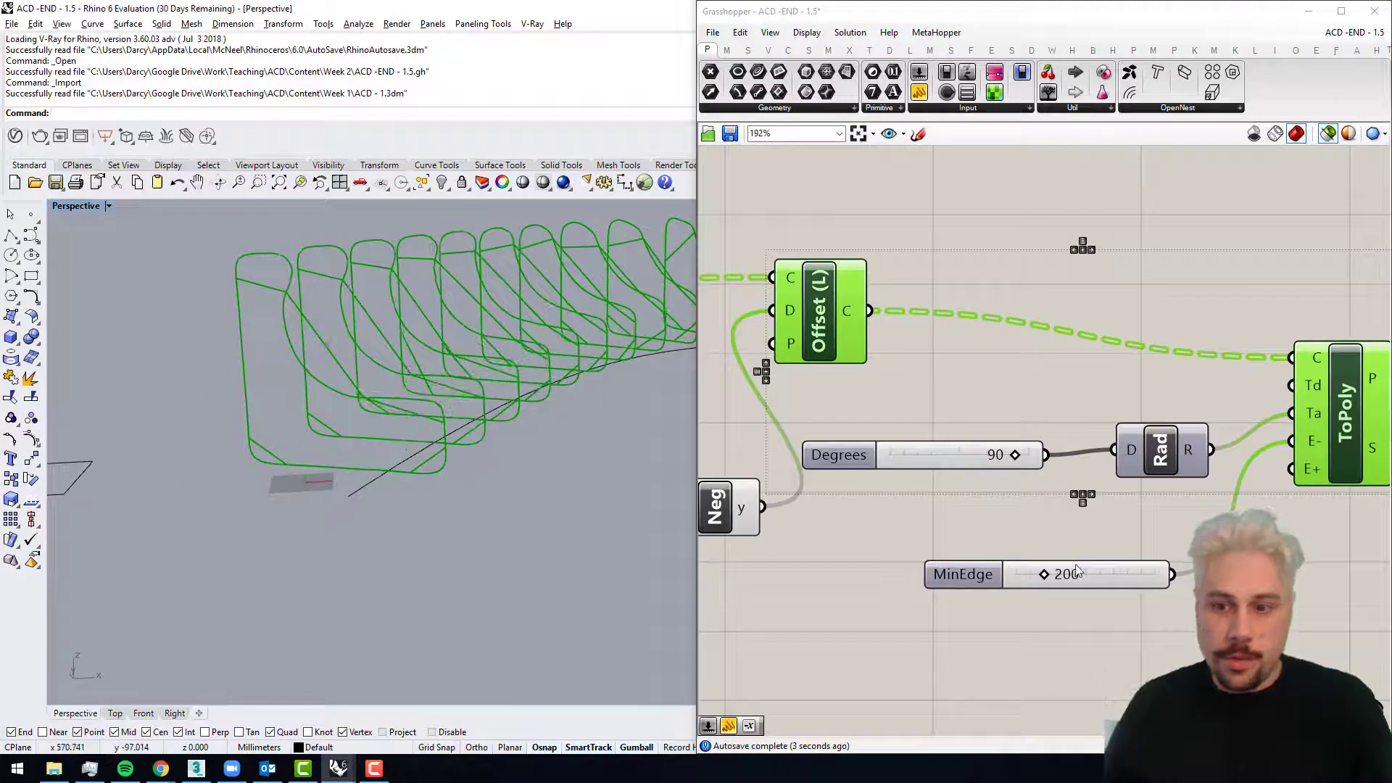
mouse_move(1044, 574)
left_mouse_down()
mouse_move(1126, 576)
mouse_move(1027, 580)
left_mouse_up()
right_click_drag(596, 464, 536, 471)
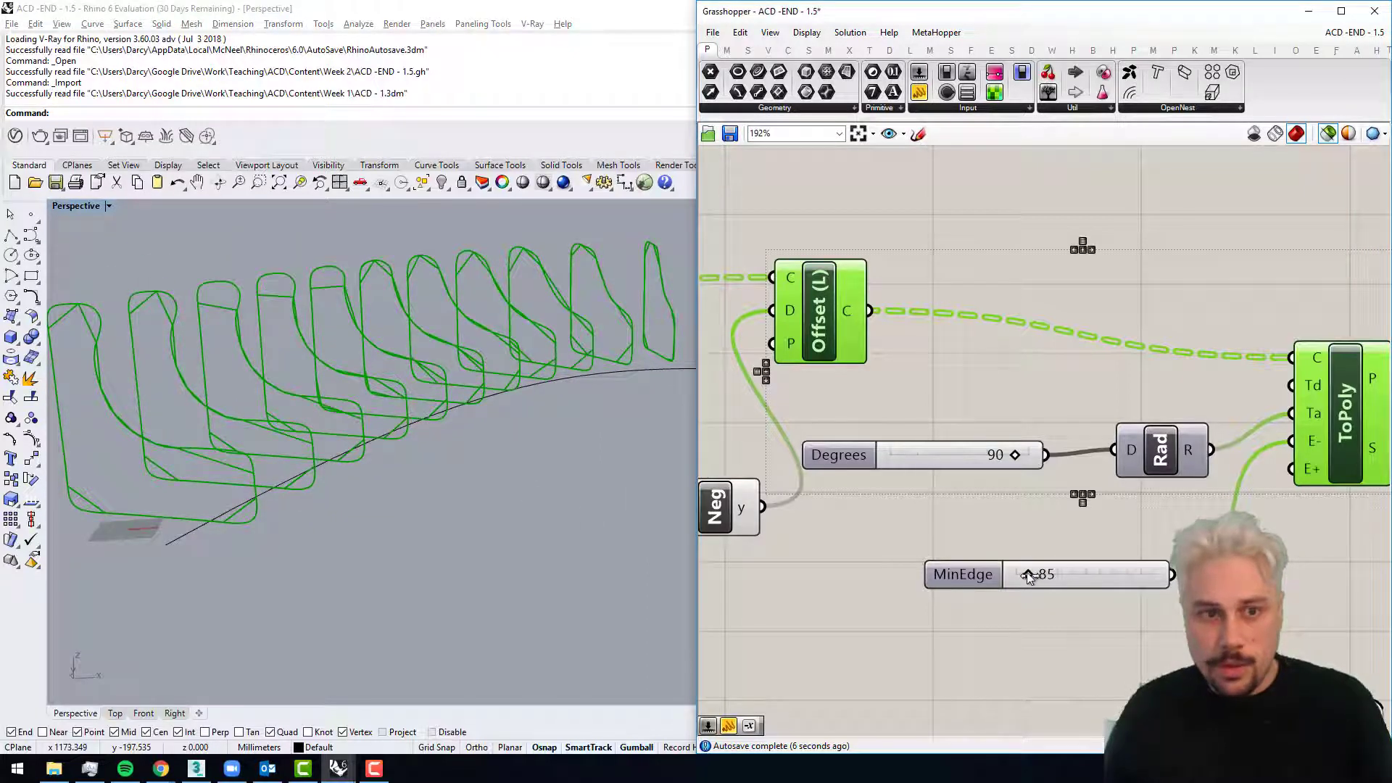
left_click_drag(1027, 572, 1025, 572)
Step: Examine the simplified polylines along the guide curve, first against the offset curves and also by themselves
scroll(477, 406, "down", 5)
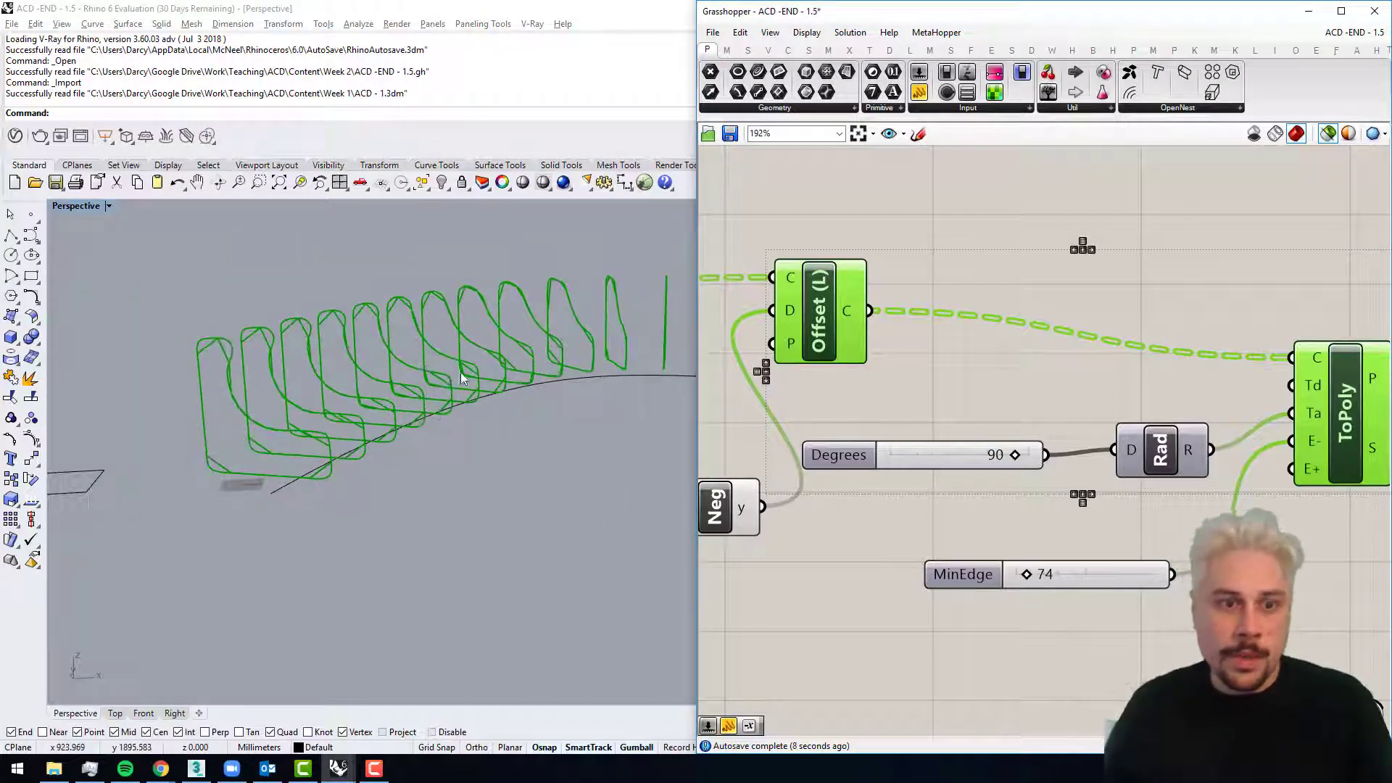
right_click_drag(455, 377, 515, 387)
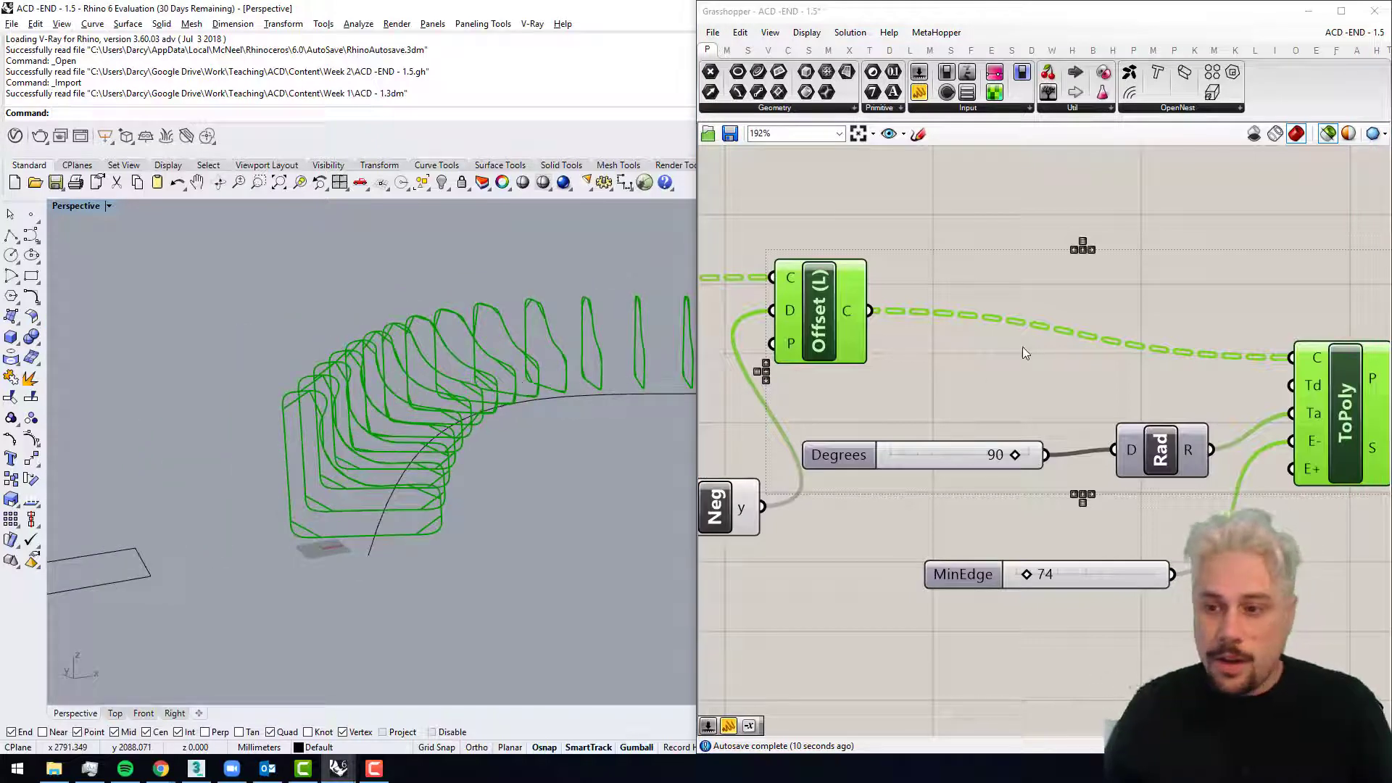
scroll(1013, 354, "down", 1)
right_click_drag(1021, 379, 977, 396)
scroll(1095, 343, "down", 1)
right_click_drag(401, 363, 237, 421, "shift")
left_click(1142, 216)
left_click(1233, 404)
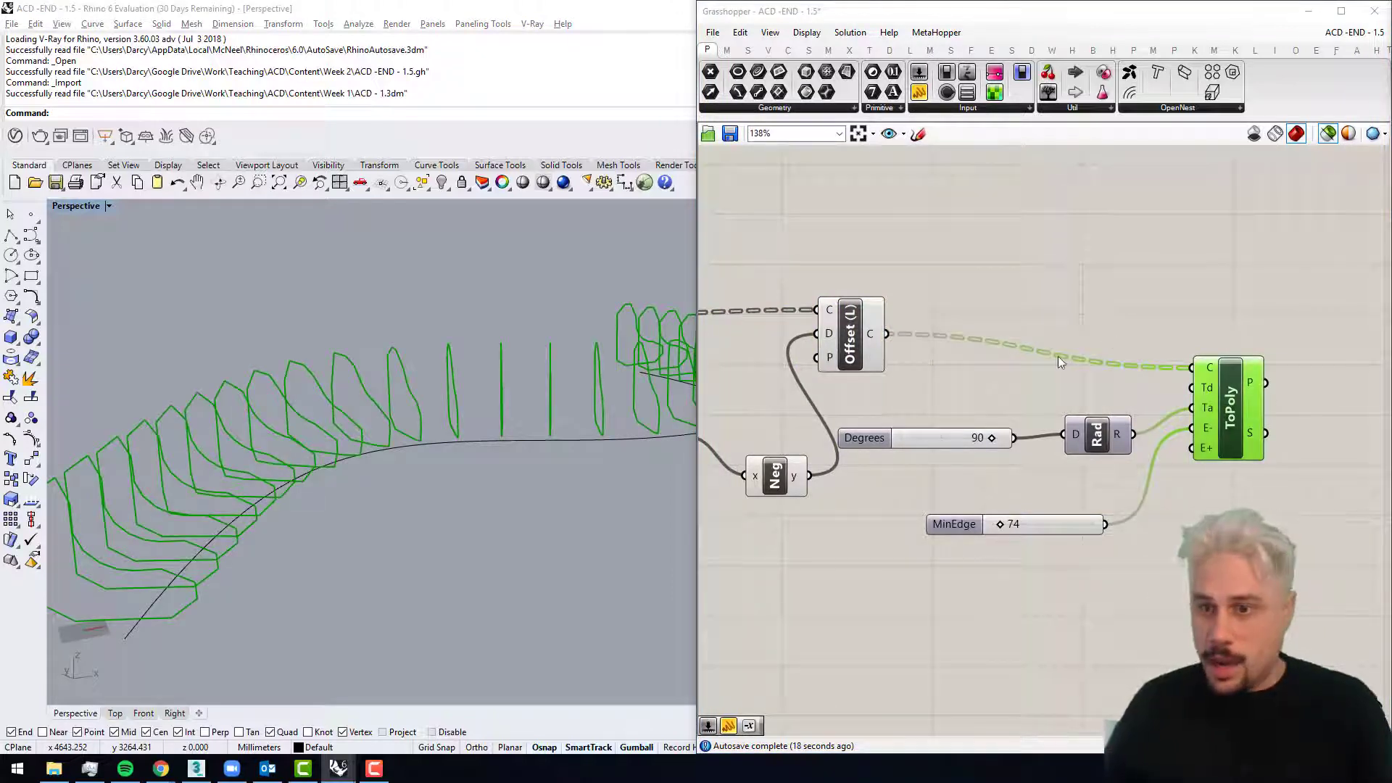
Step: Add a Merge component with the original Curve parameter wired into D1 and the ToPoly P output into D2
right_click_drag(1080, 340, 1033, 364)
scroll(1033, 364, "down", 4)
double_click(1239, 398)
type("m")
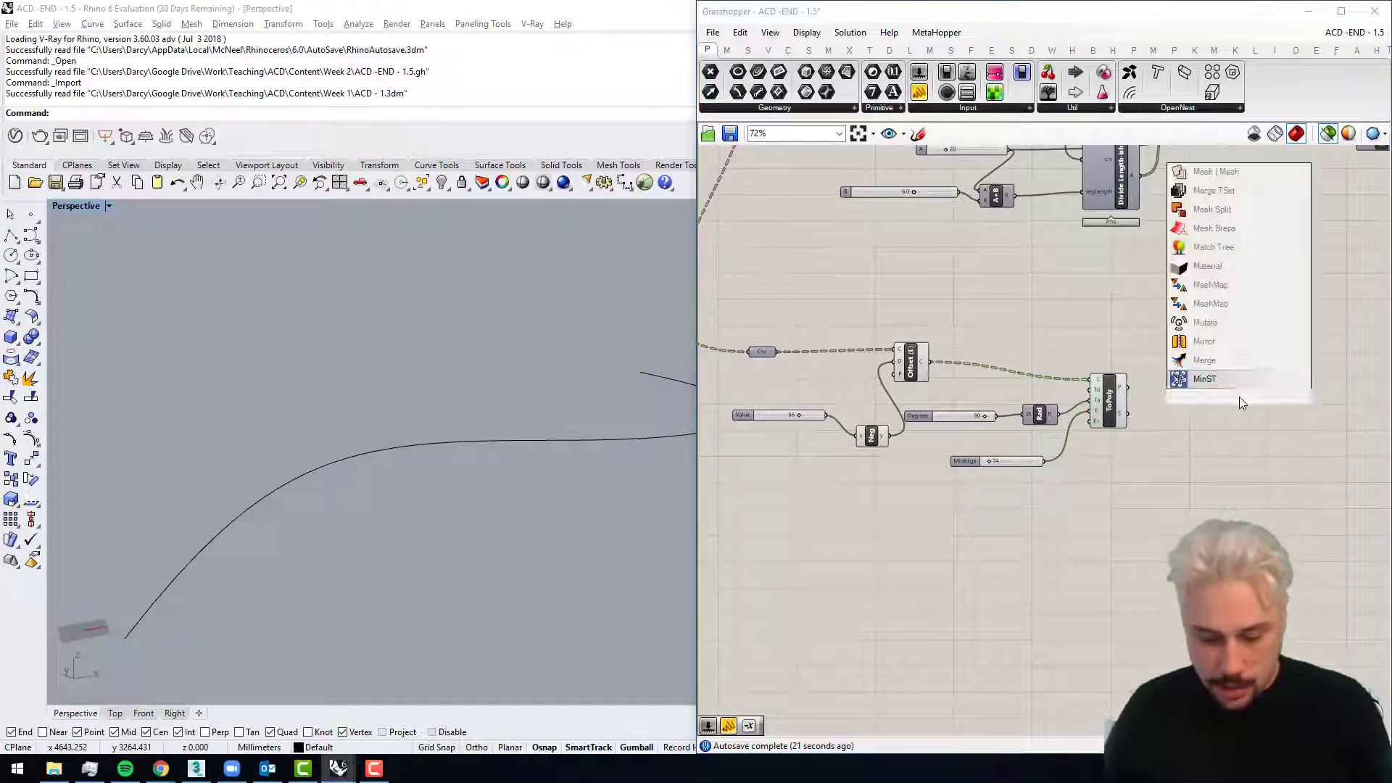
type("erge")
key("Return")
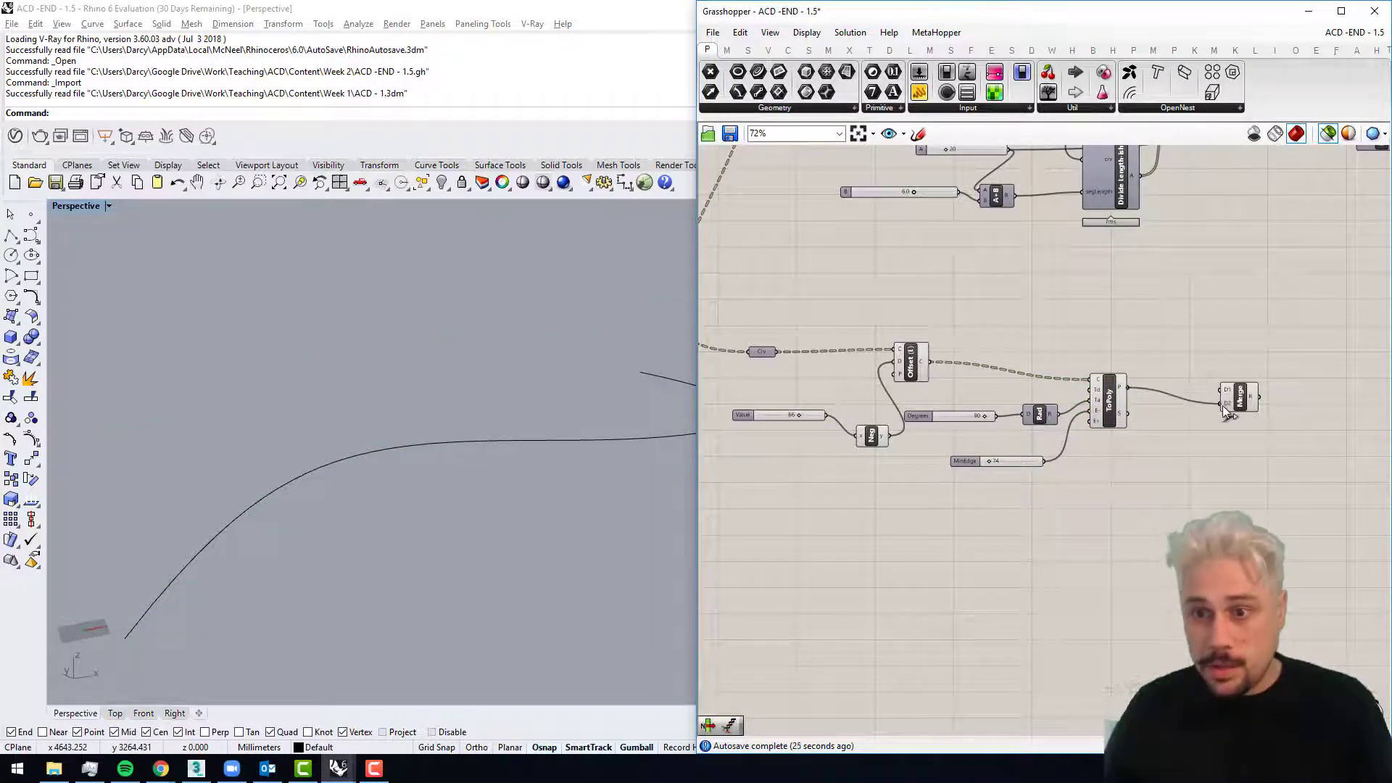
right_click_drag(859, 367, 877, 409)
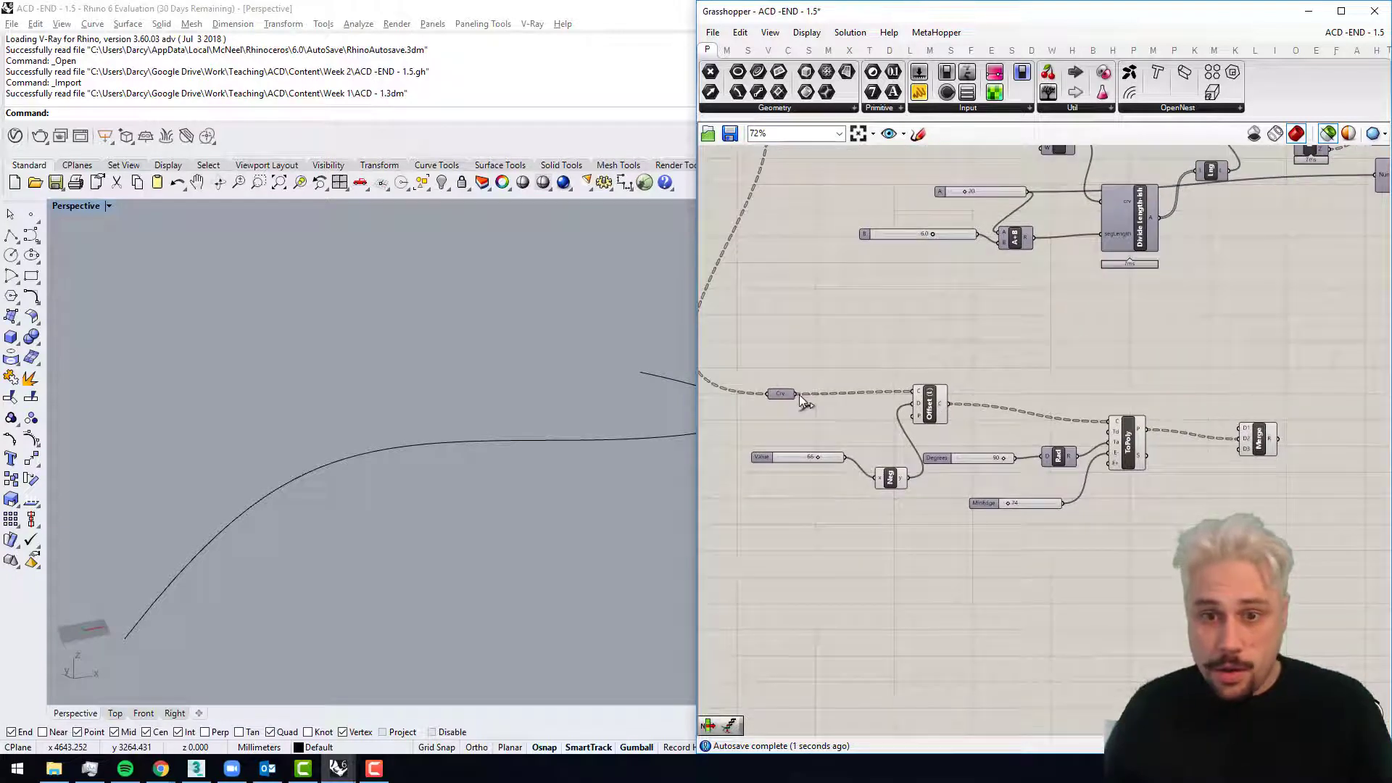
left_click_drag(798, 394, 1241, 428)
Step: Simplify the data tree of the original Curve parameter and preview the paired outlines from the Merge component
scroll(1241, 427, "up", 4)
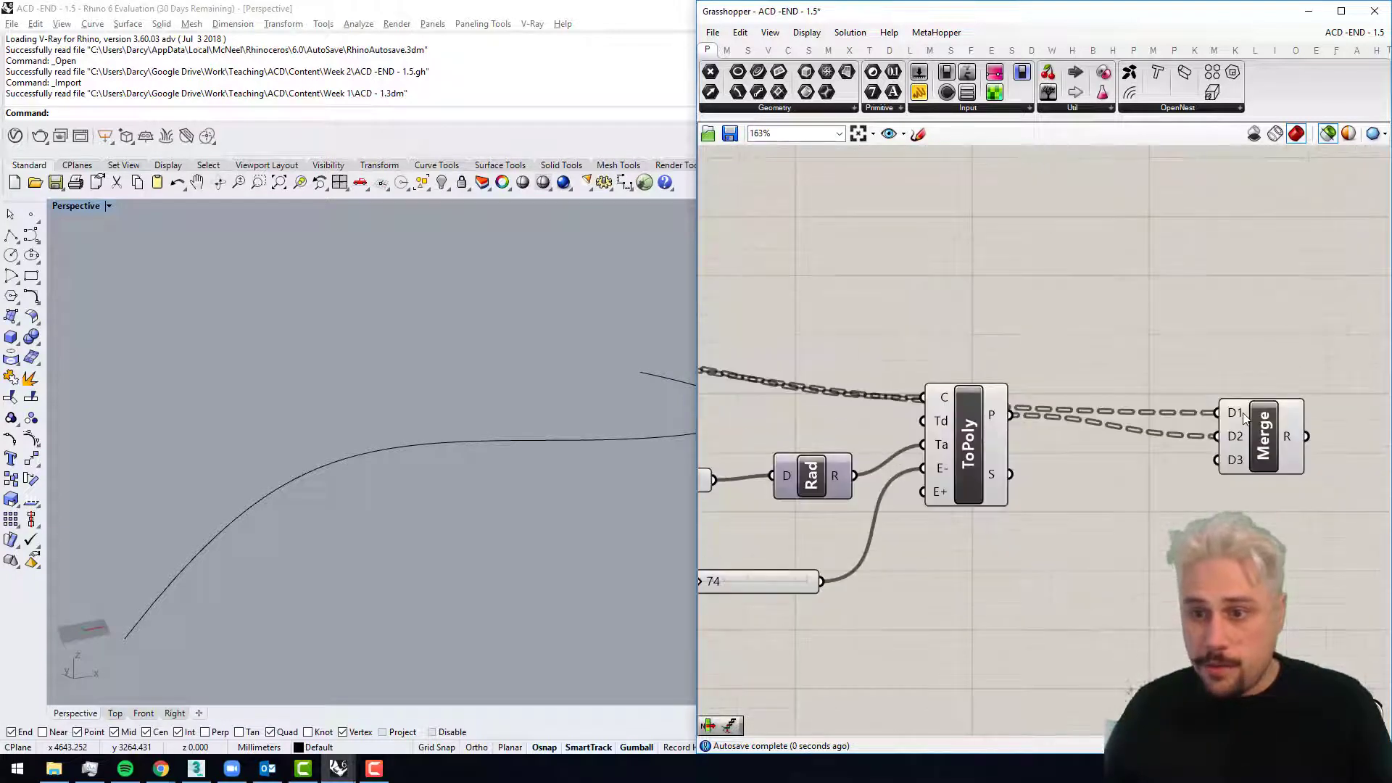
scroll(1237, 431, "down", 3)
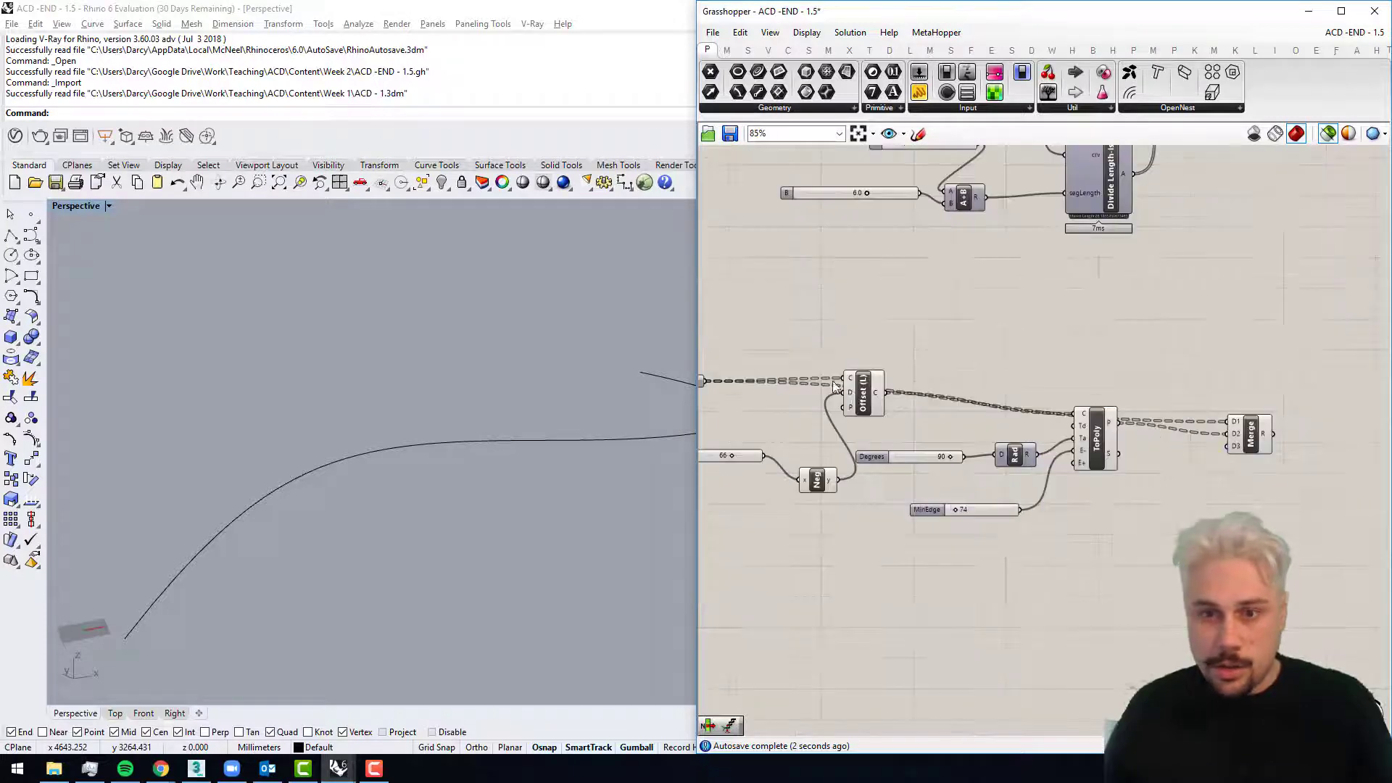
right_click_drag(714, 395, 925, 393)
right_click(905, 375)
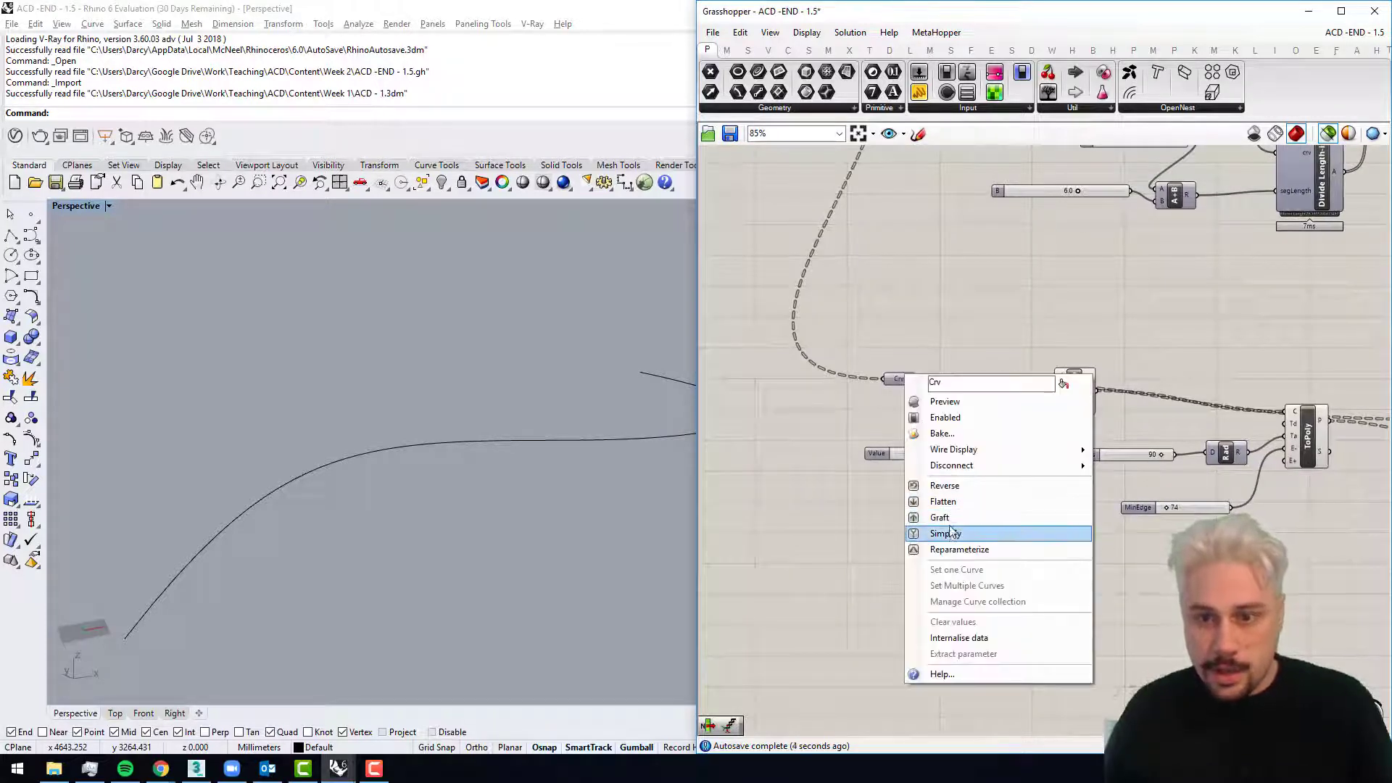
left_click(951, 534)
right_click_drag(1367, 426, 1001, 420)
scroll(1132, 420, "up", 3)
left_click(1091, 428)
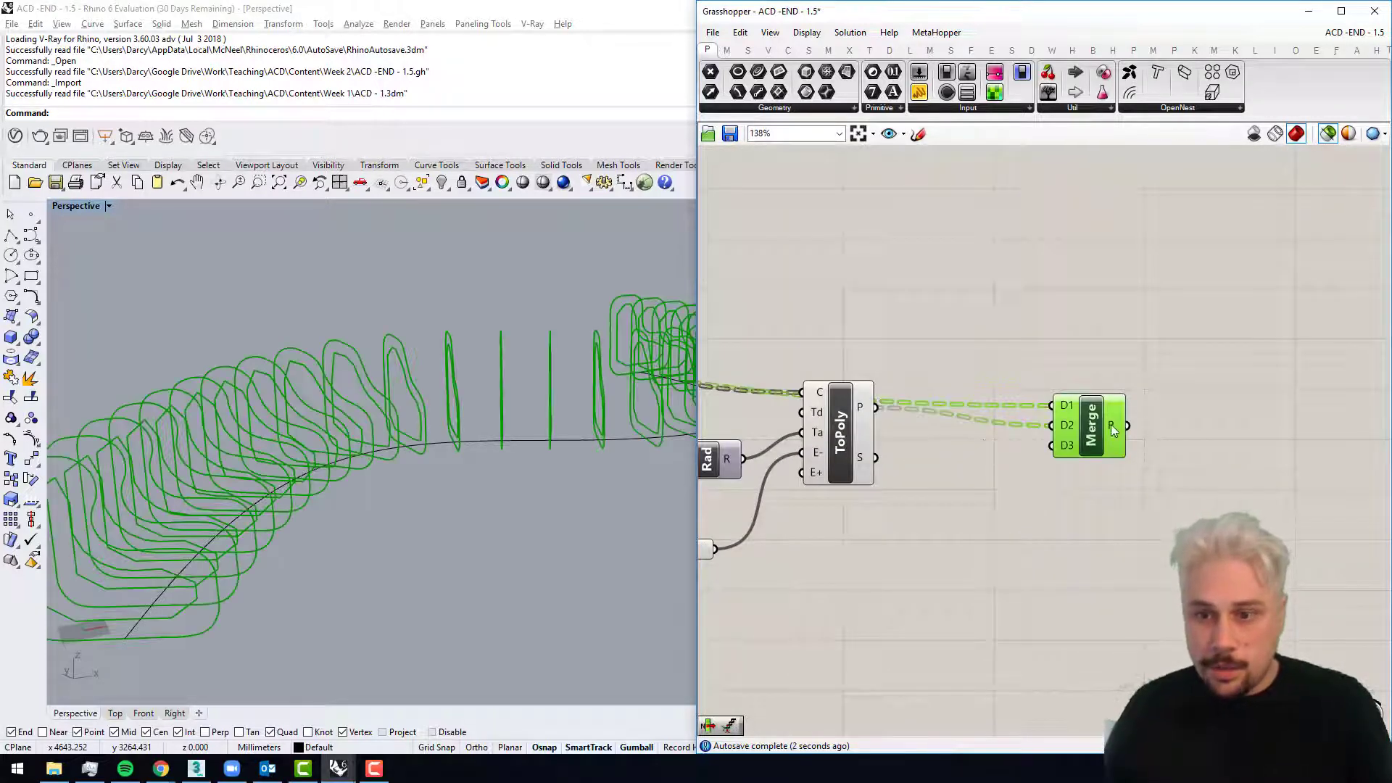
Step: Add a Boundary component fed by the Merge output and inspect the hollow rib surfaces in the Perspective viewport
double_click(1216, 436)
type("boundary")
left_click(1211, 402)
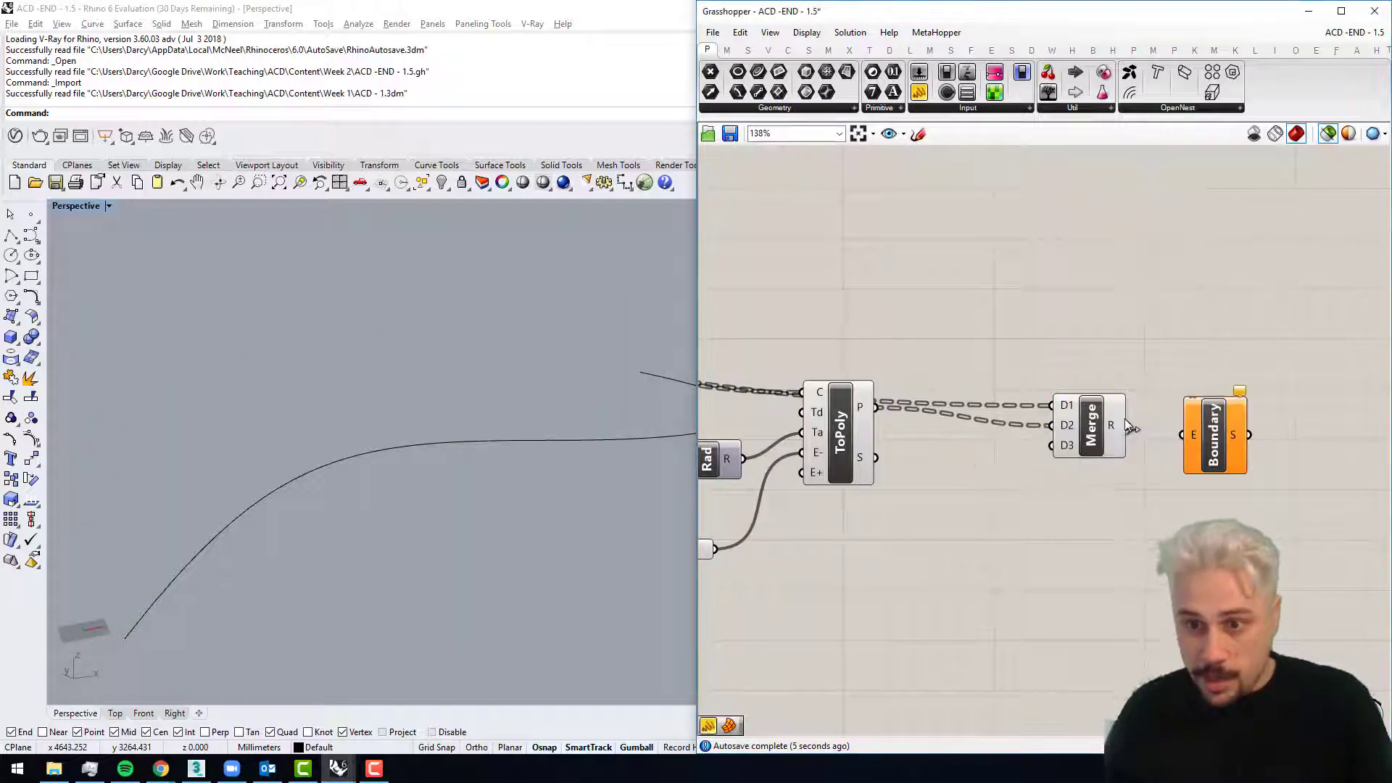
left_click_drag(1185, 442, 1186, 440)
left_click(1217, 441)
scroll(477, 419, "down", 2)
right_click_drag(475, 421, 355, 429)
scroll(584, 386, "up", 5)
right_click_drag(611, 409, 285, 470)
scroll(443, 384, "down", 4)
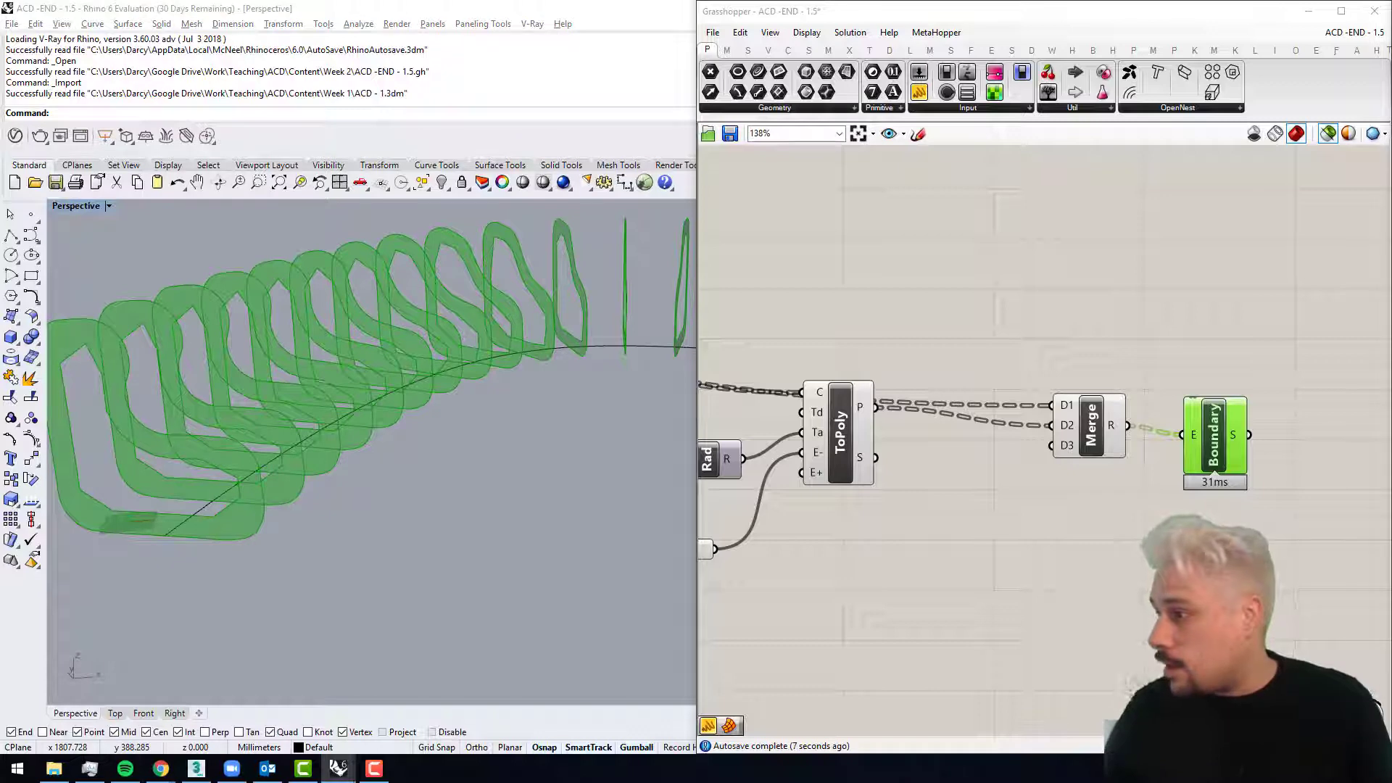
Step: Add a number slider set to 18 beside the Boundary component and review the rib surfaces along the guide curve
middle_click(991, 425)
scroll(990, 425, "down", 3)
right_click_drag(1343, 461, 1108, 448)
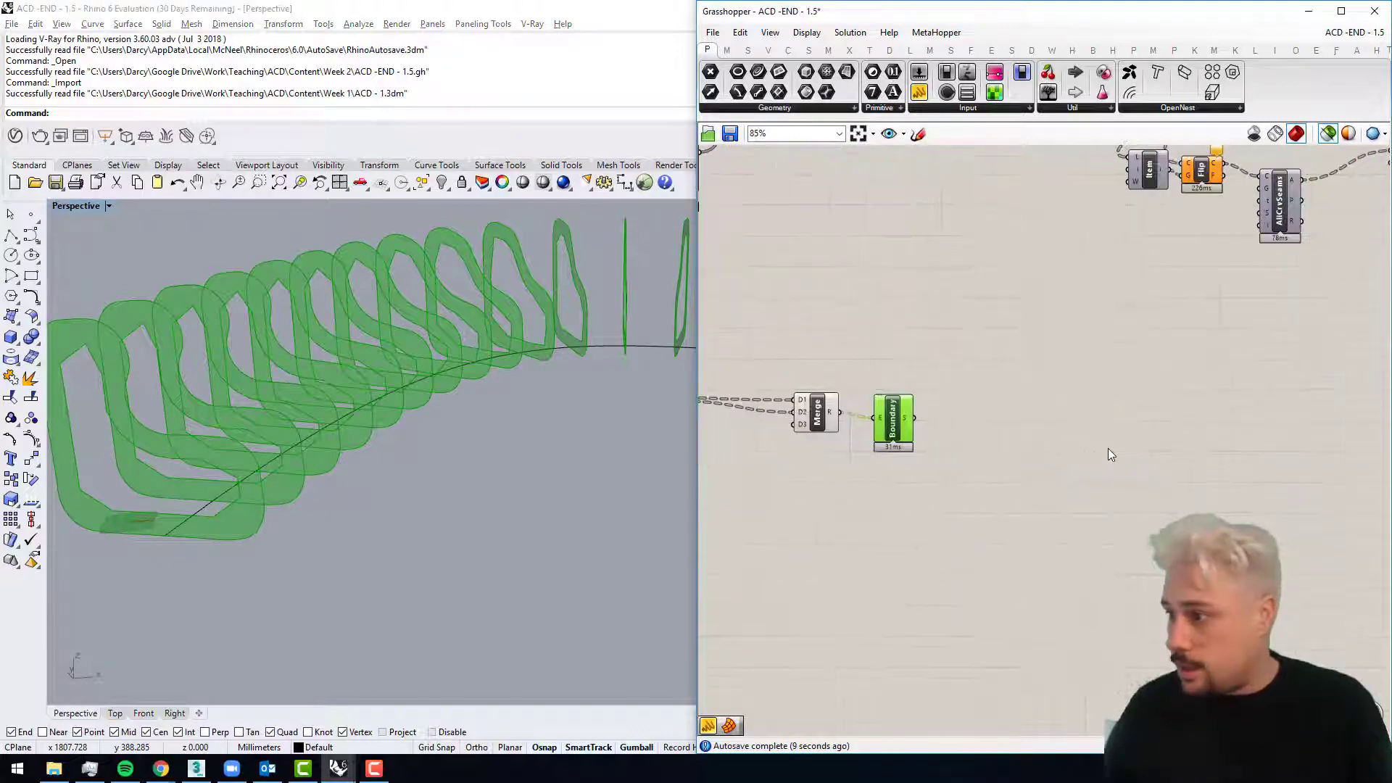
left_click(1108, 448)
double_click(1108, 454)
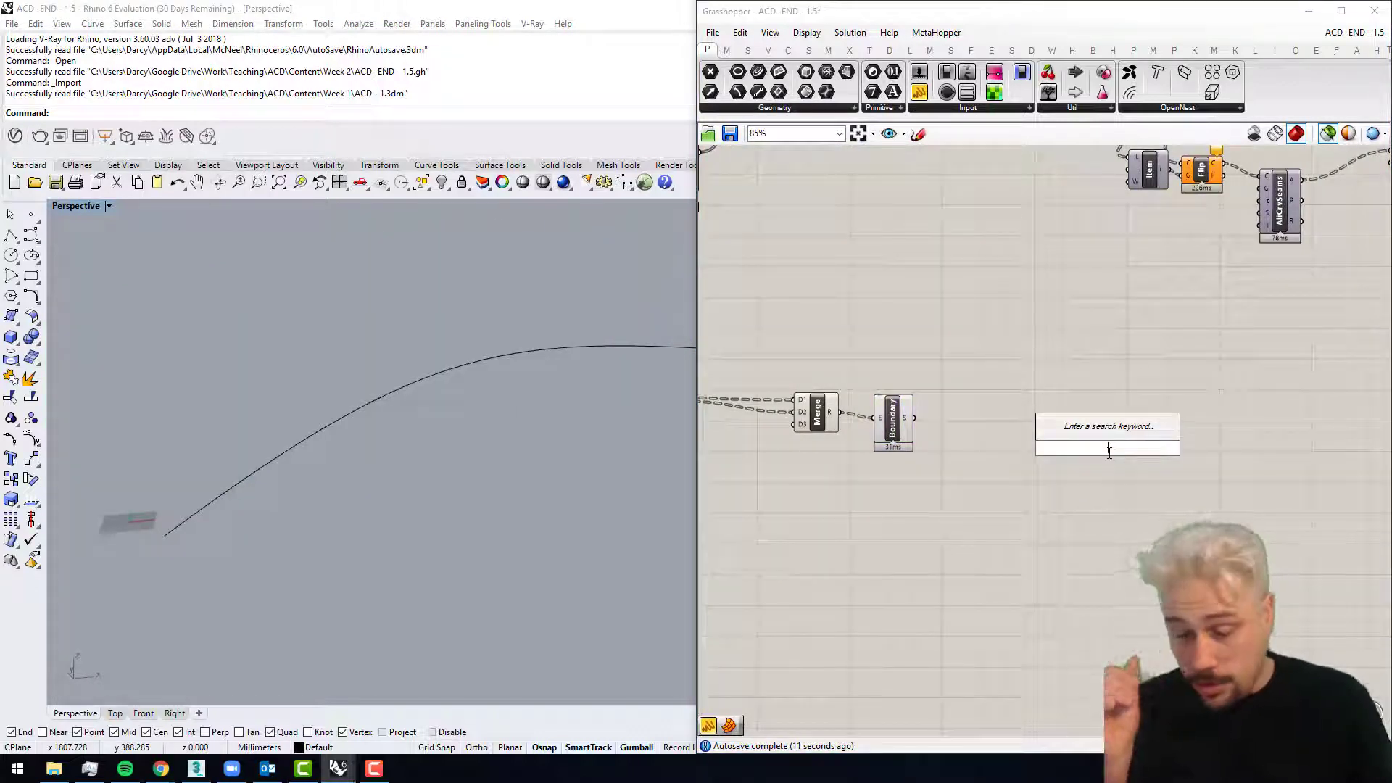
type("slider")
key("Return")
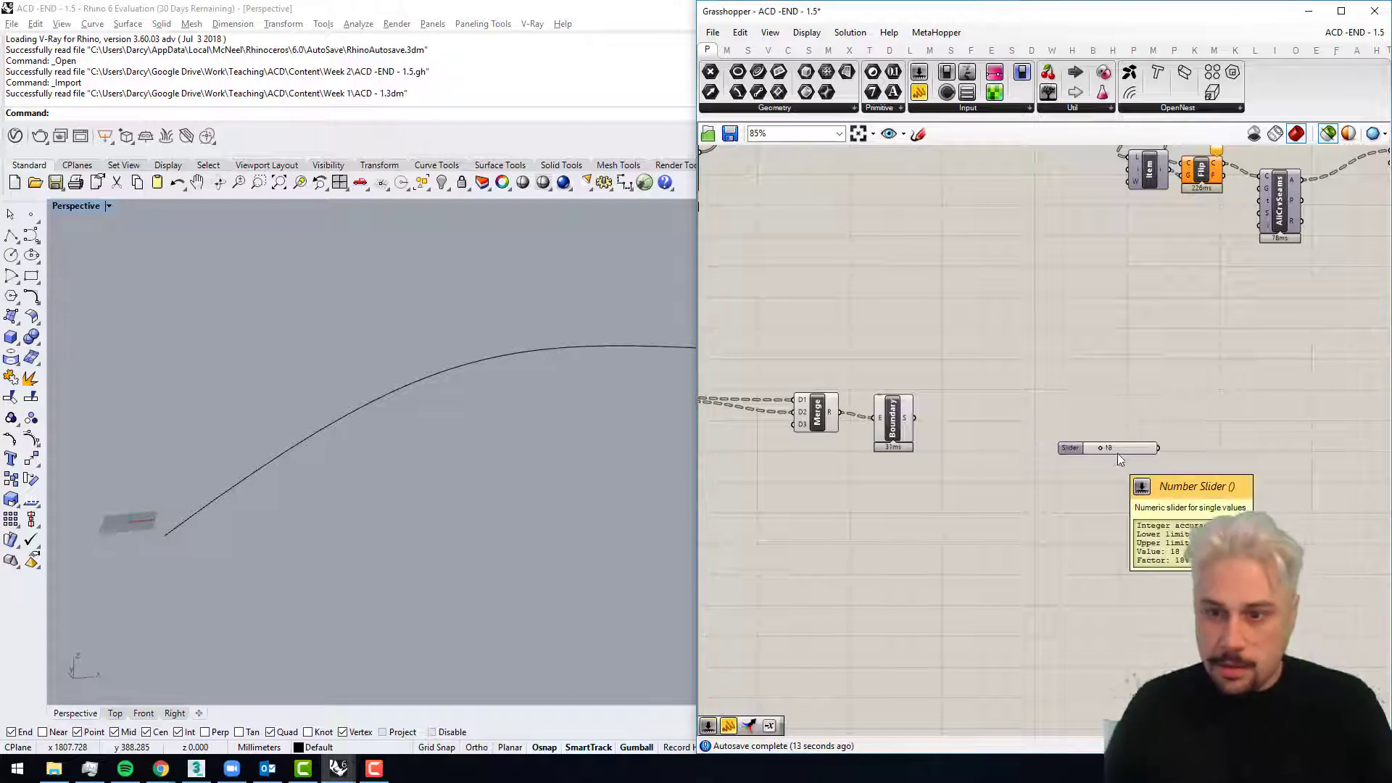
left_click_drag(1120, 437, 1025, 388)
left_click(899, 433)
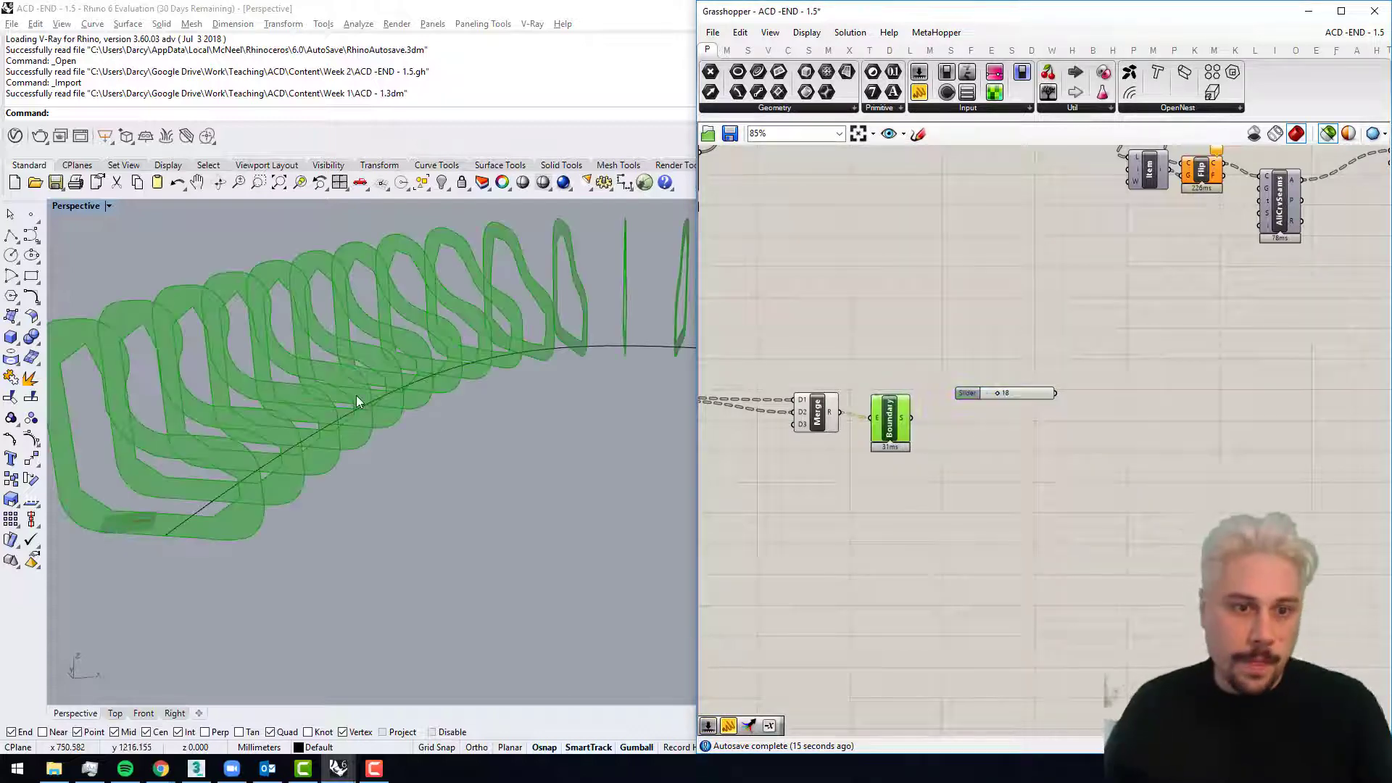
right_click_drag(355, 394, 235, 398)
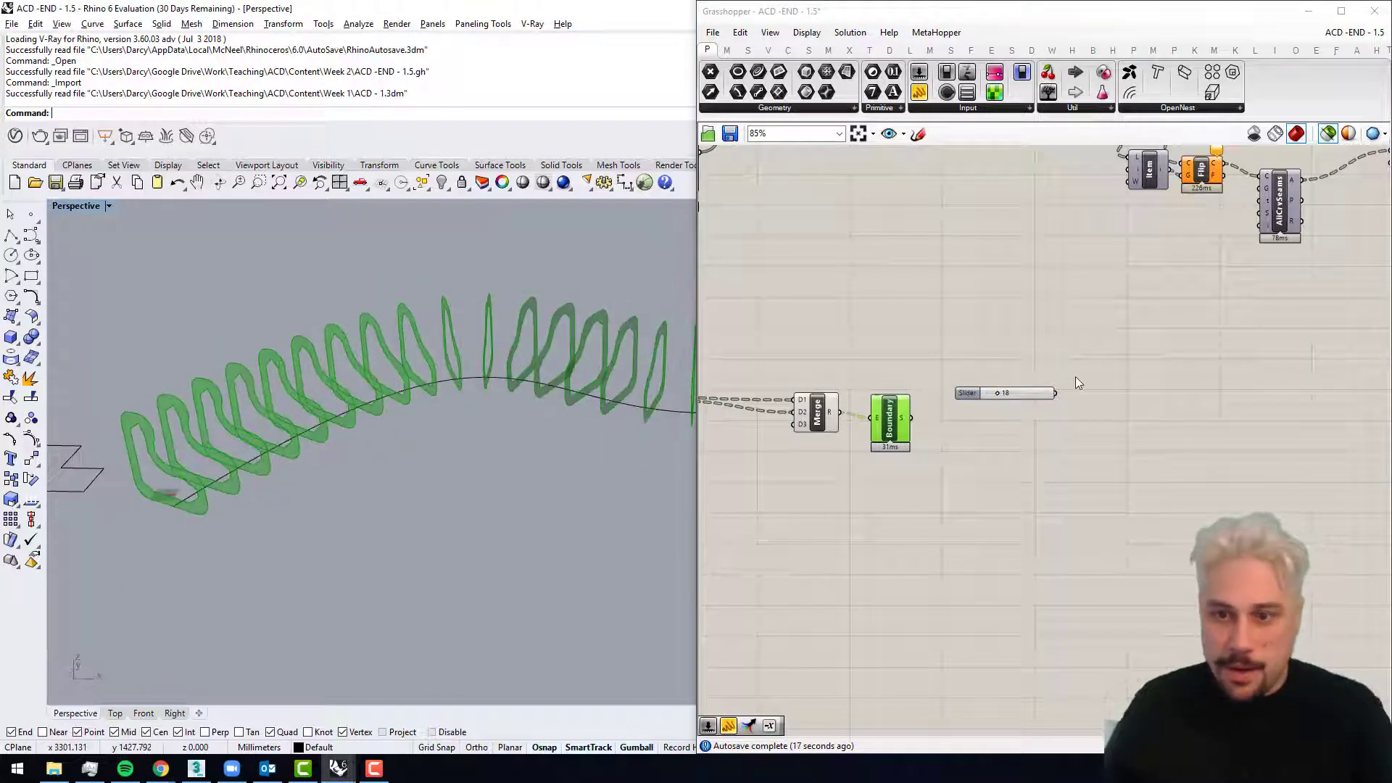
scroll(1028, 398, "up", 1)
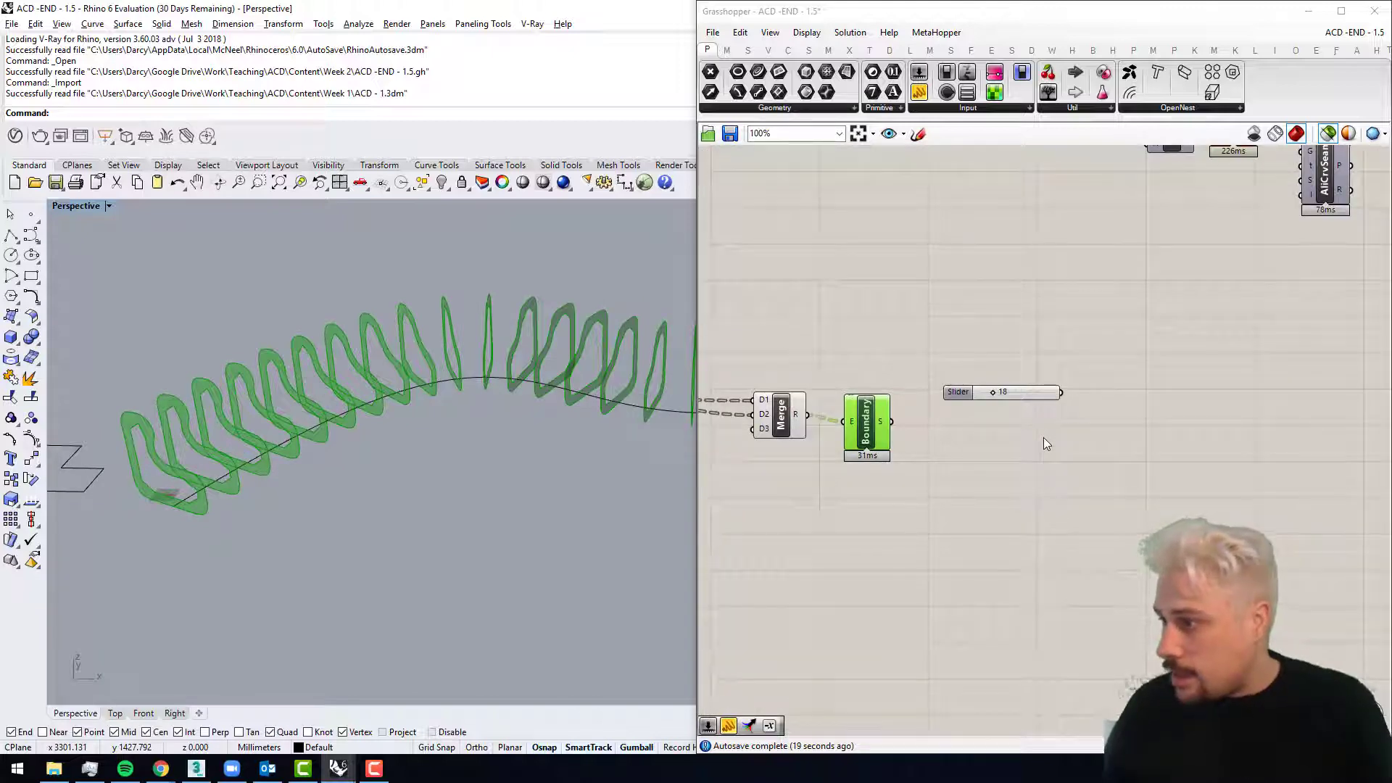
Step: Add an Evaluate Surface component with the Boundary S output wired into its S input, and preview the Boundary surfaces
double_click(928, 491)
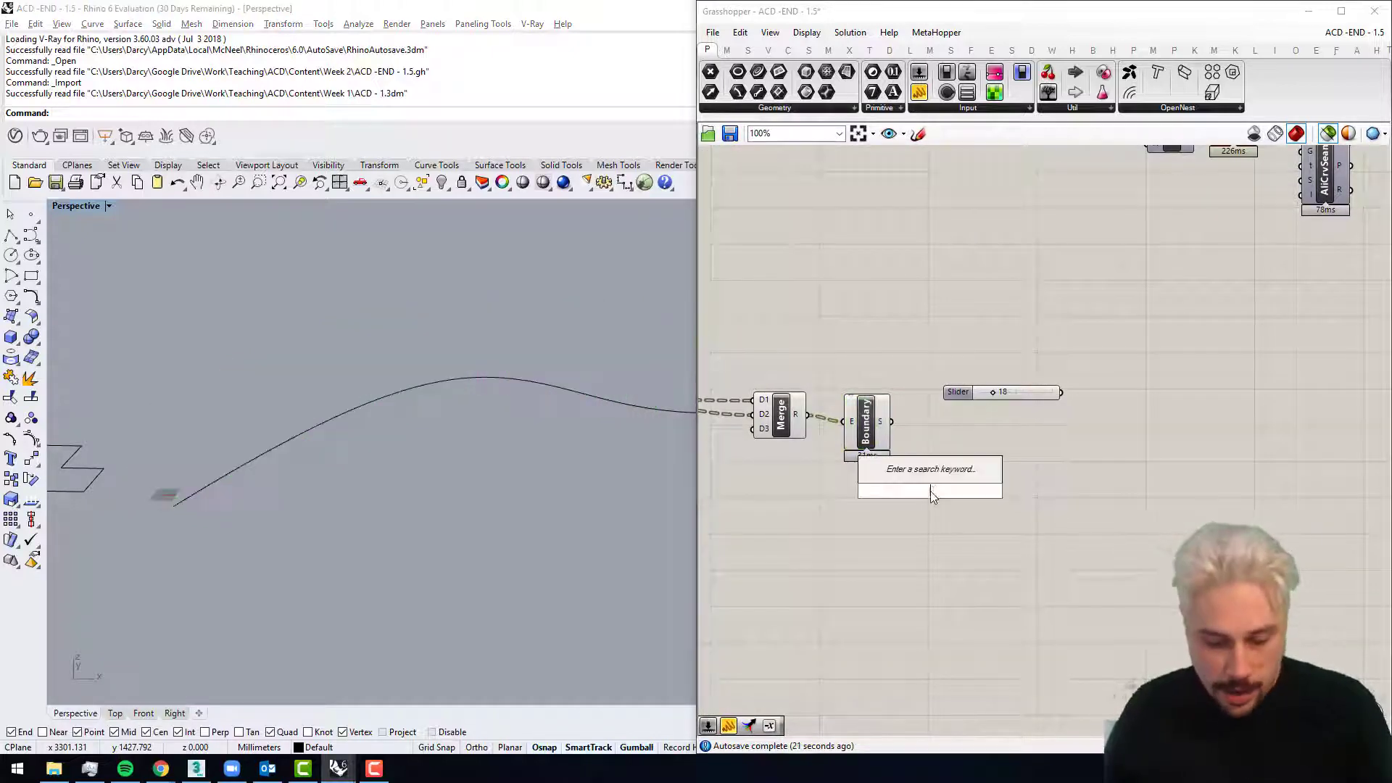
type("eva")
left_click(934, 382)
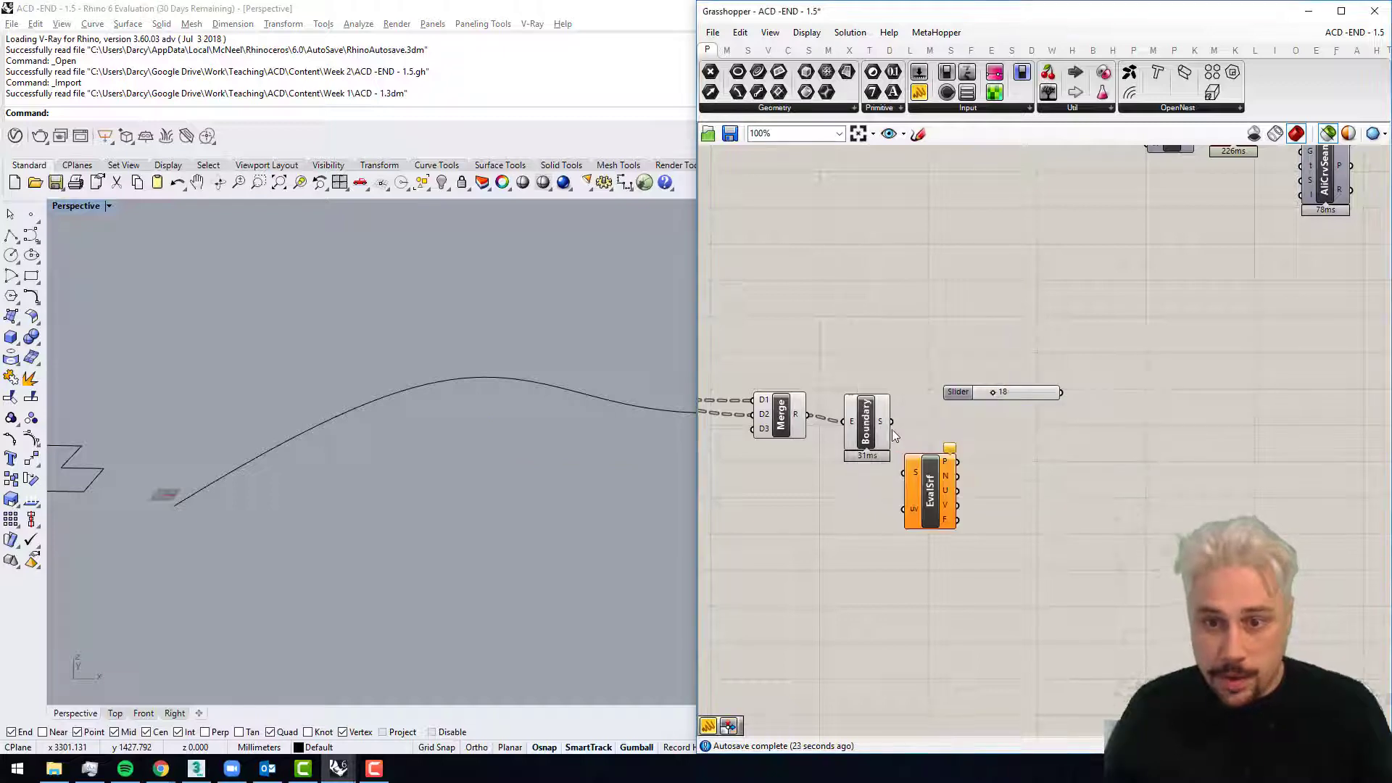
left_click_drag(890, 428, 906, 471)
scroll(967, 484, "up", 1)
scroll(967, 484, "up", 2)
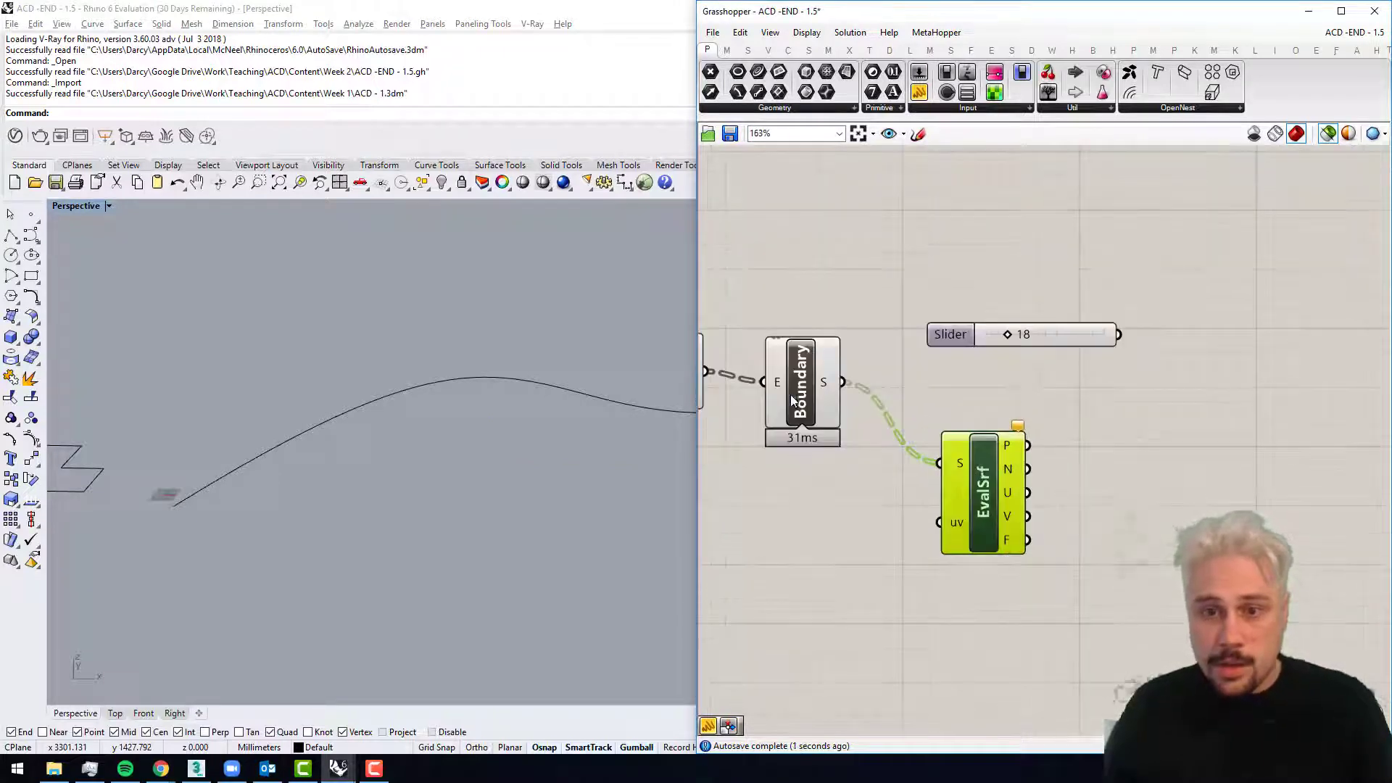
left_click(790, 394)
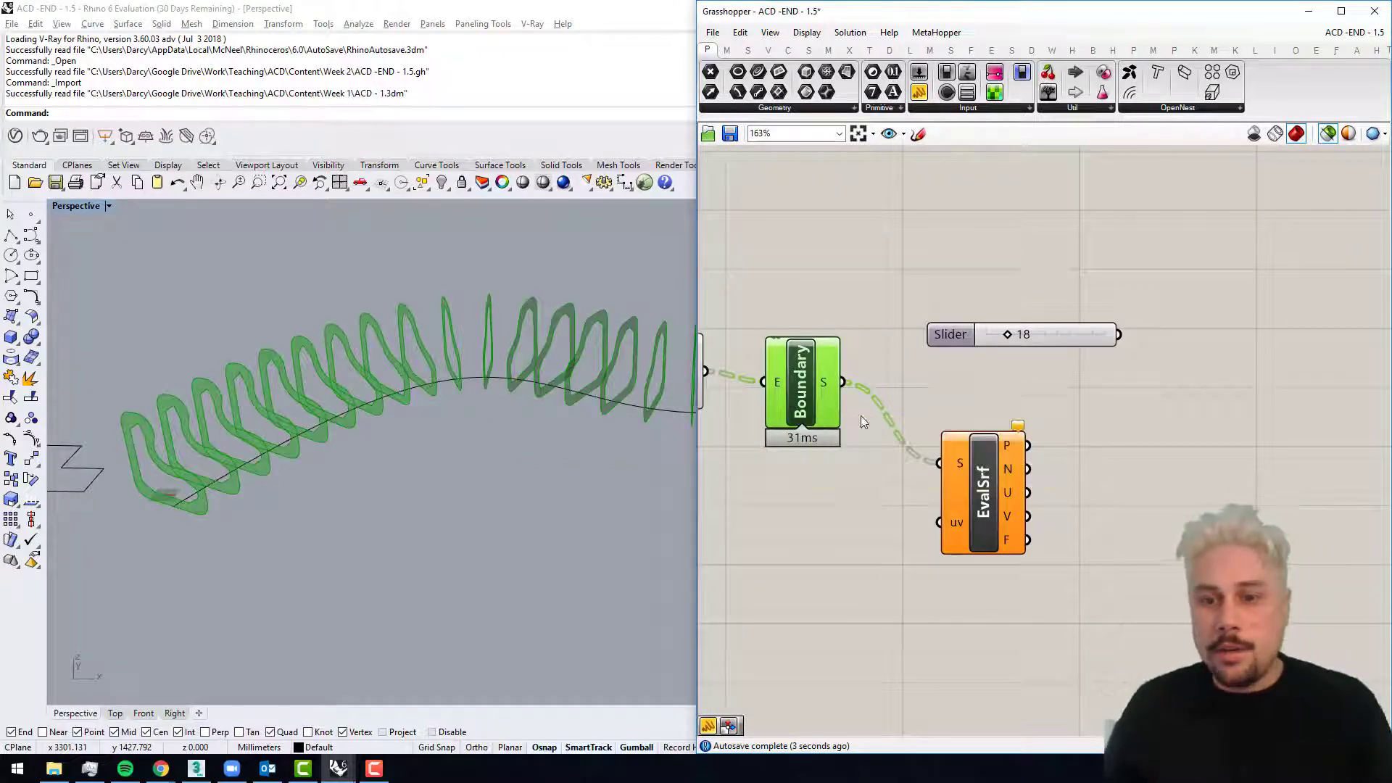
Step: Wire a .5,.5 panel into the EvalSrf uv input and reparameterize its S input
double_click(854, 512)
type("//.5,.5")
key("Return")
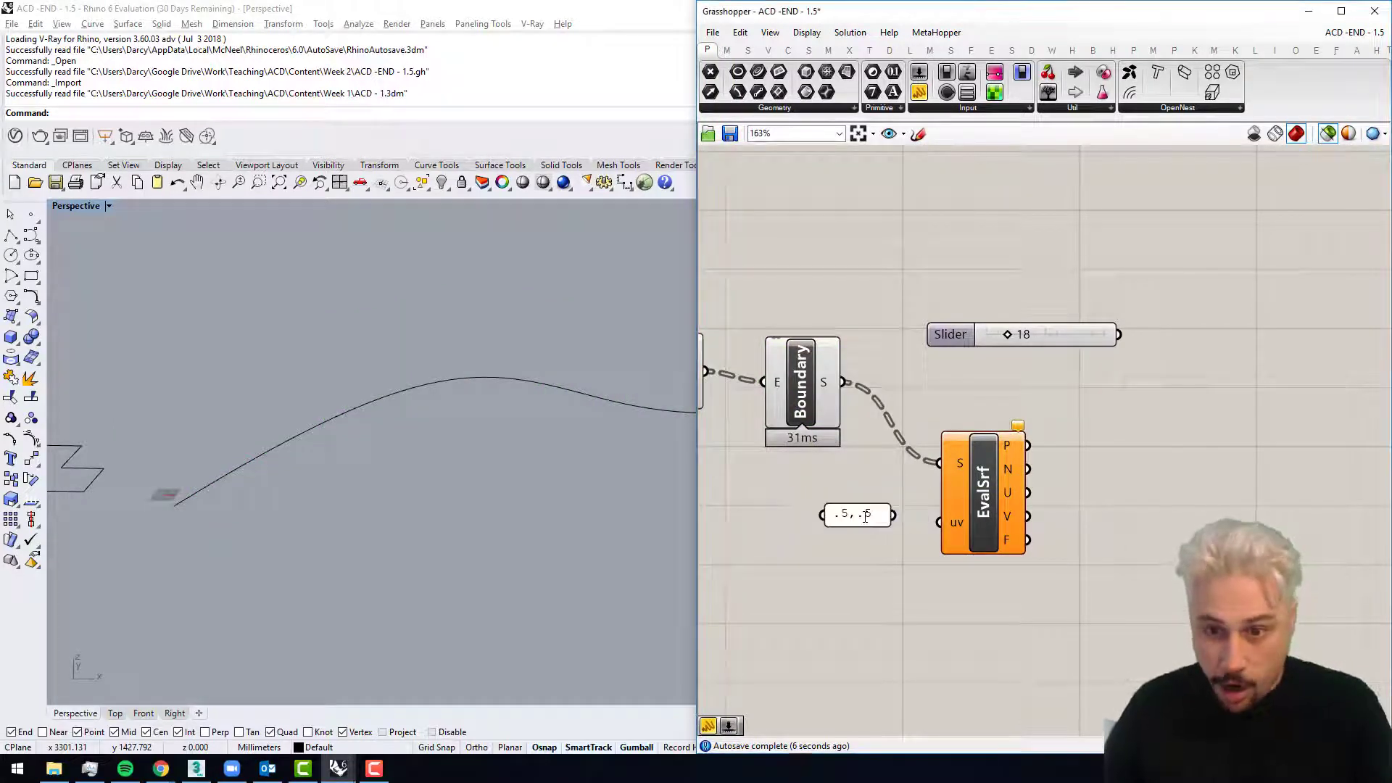
left_click_drag(893, 514, 939, 522)
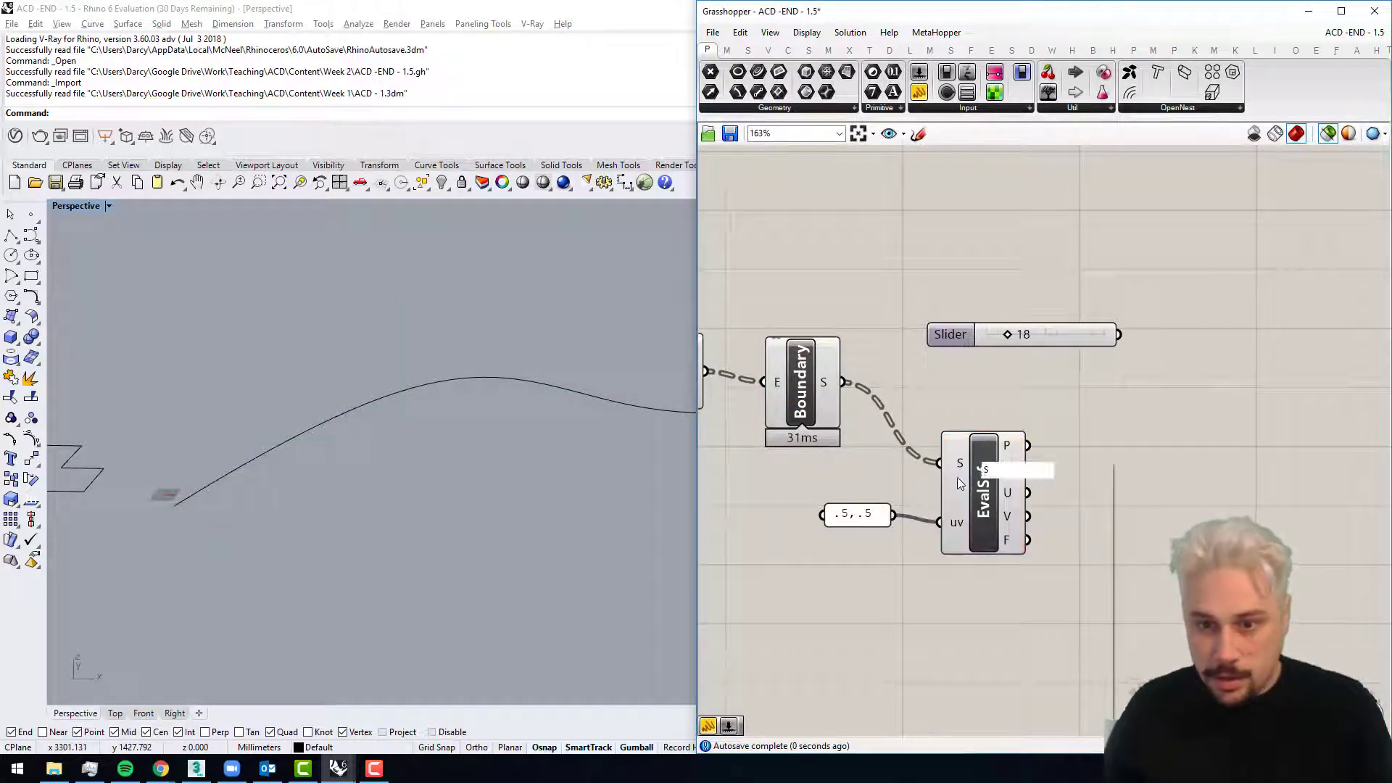
right_click(958, 461)
left_click(995, 617)
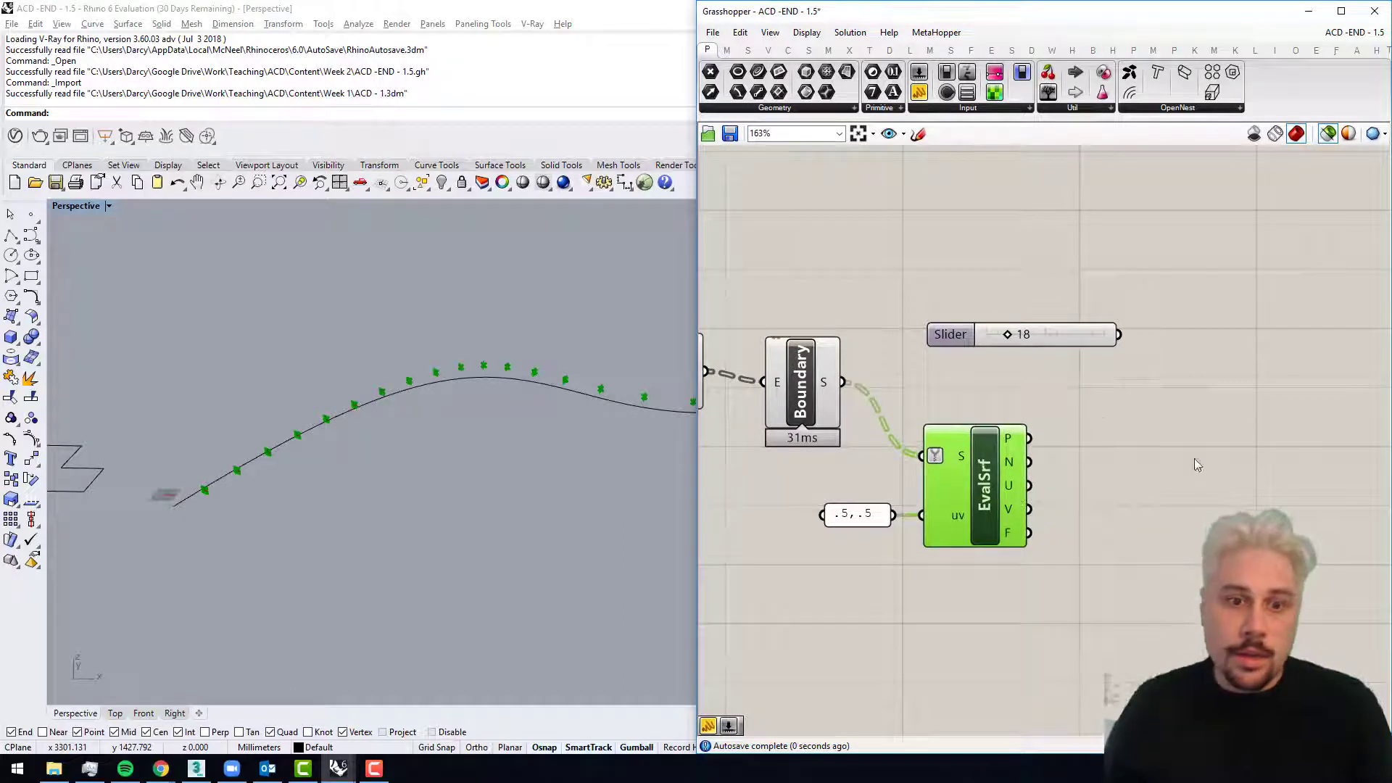
Step: Preview the evaluated frames together with the Boundary rib surfaces up close in the Perspective viewport
right_click_drag(1194, 458, 1100, 455)
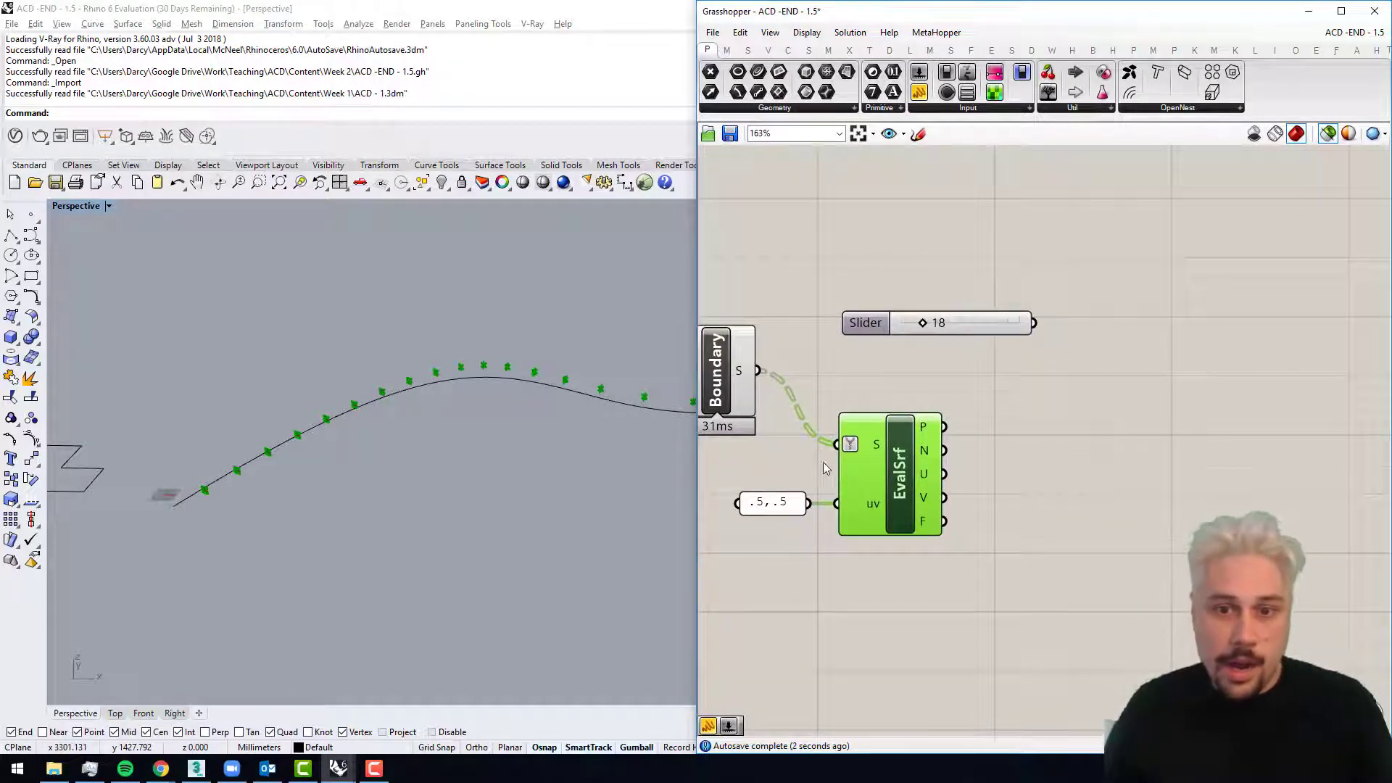
left_click(732, 384, "shift")
scroll(235, 489, "up", 6)
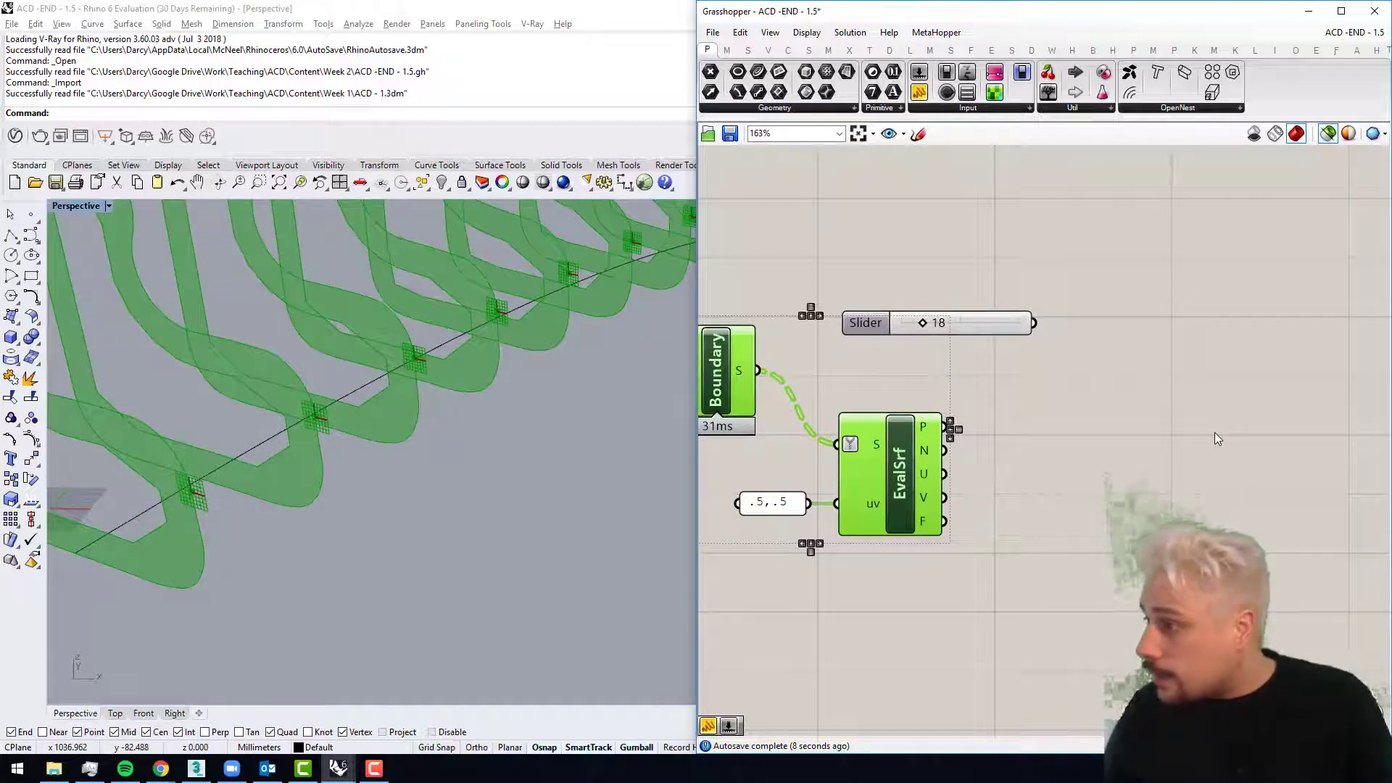
Step: Add an Amplitude component with the EvalSrf normal output N wired into its V input
double_click(1129, 488)
type("amp")
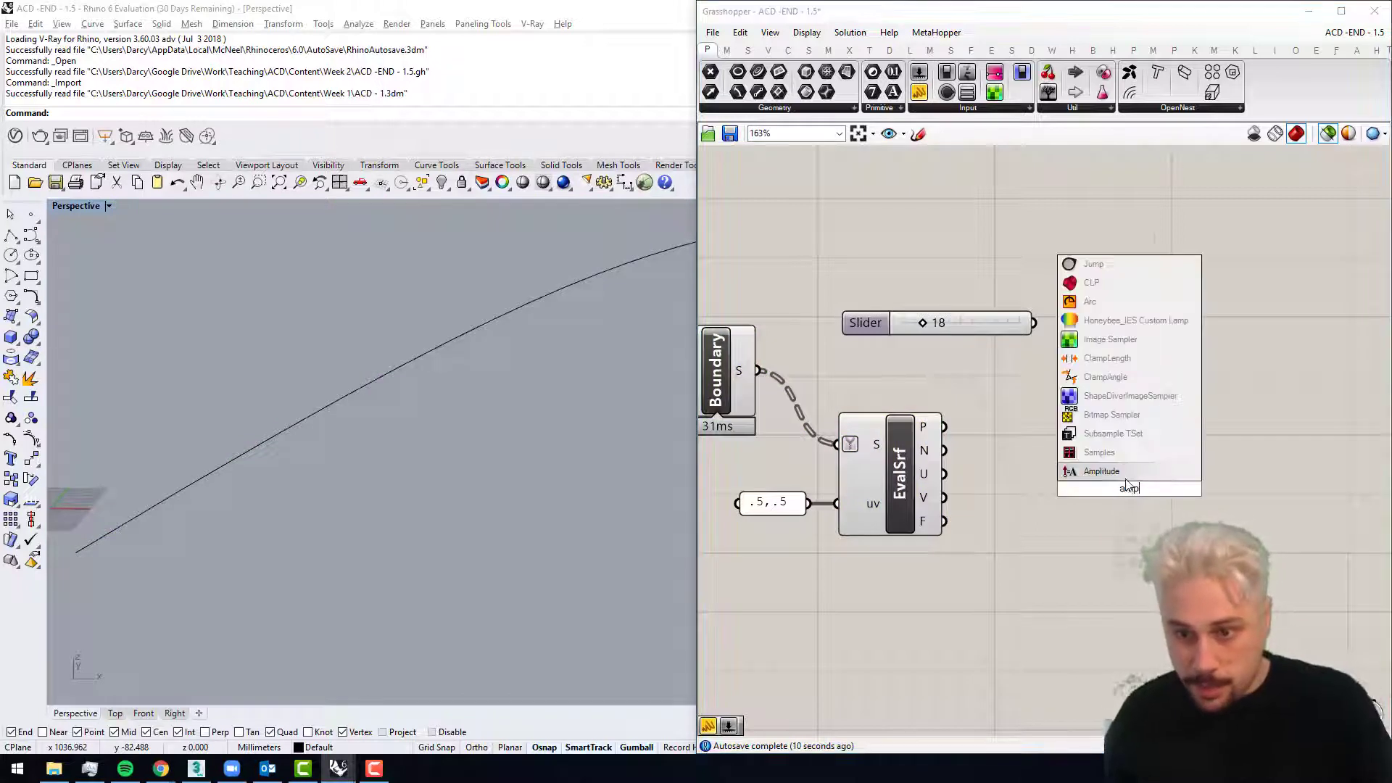
key("Return")
right_click_drag(1135, 493, 981, 489)
left_click_drag(980, 490, 1015, 530)
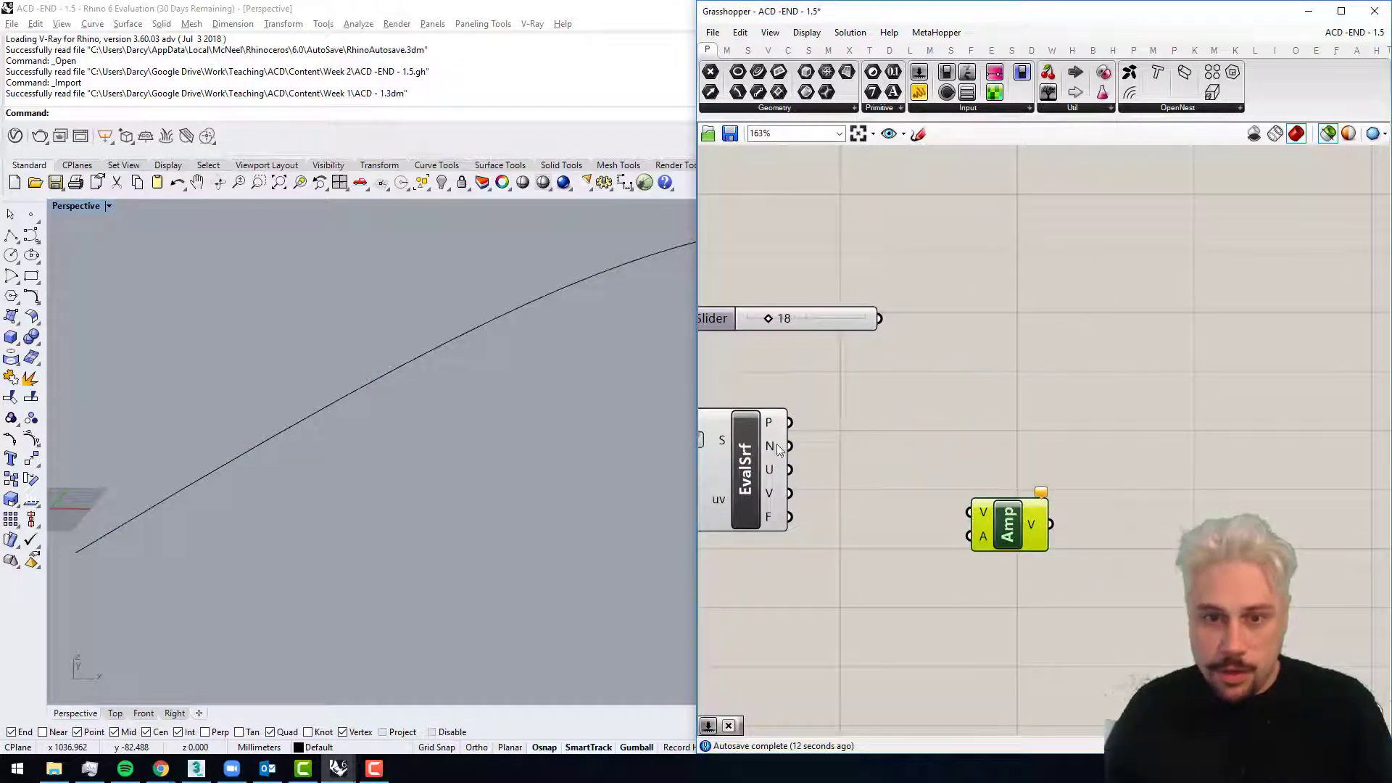
left_click_drag(779, 449, 974, 517)
right_click_drag(1012, 556, 994, 546)
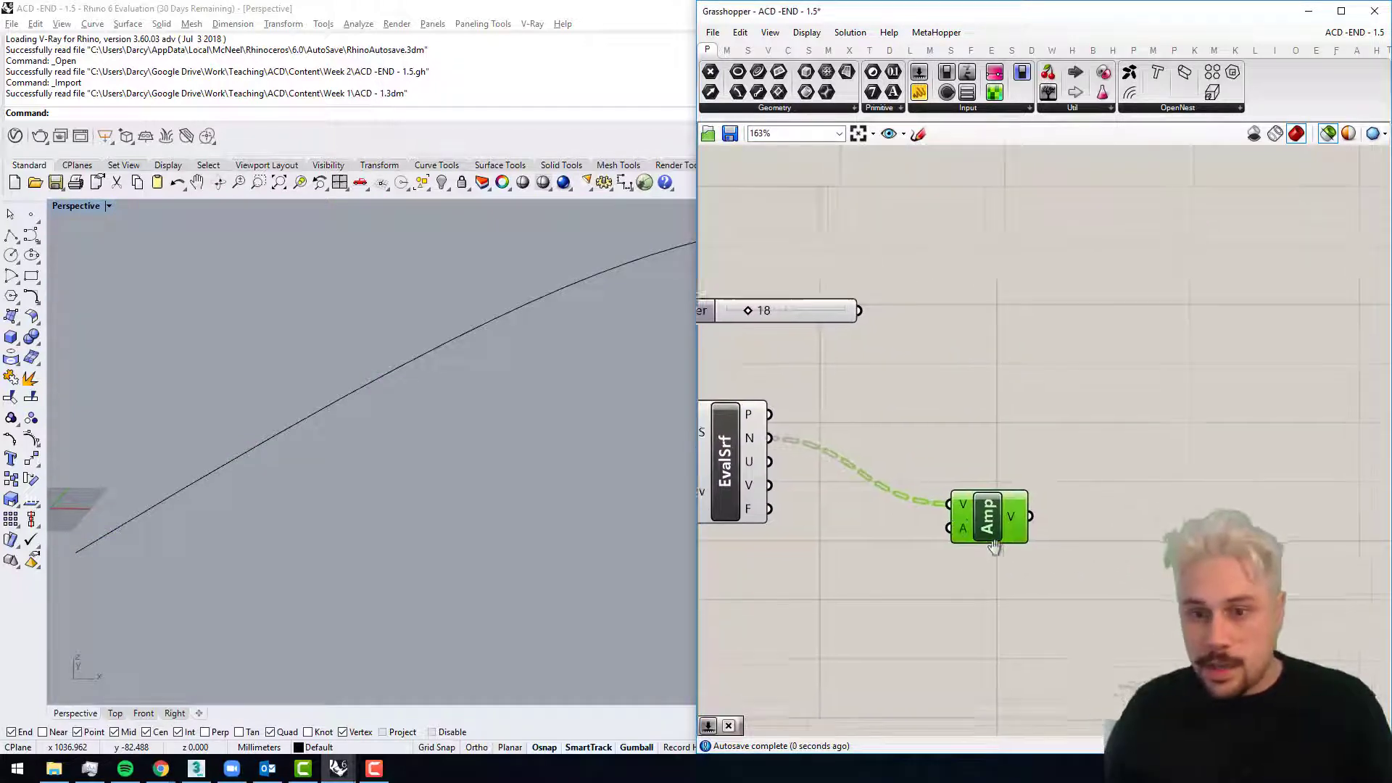
Step: Add a Division component with the 18 slider wired into its A input
scroll(971, 498, "down", 2)
right_click_drag(947, 416, 1011, 421)
left_click(1015, 418)
double_click(1015, 418)
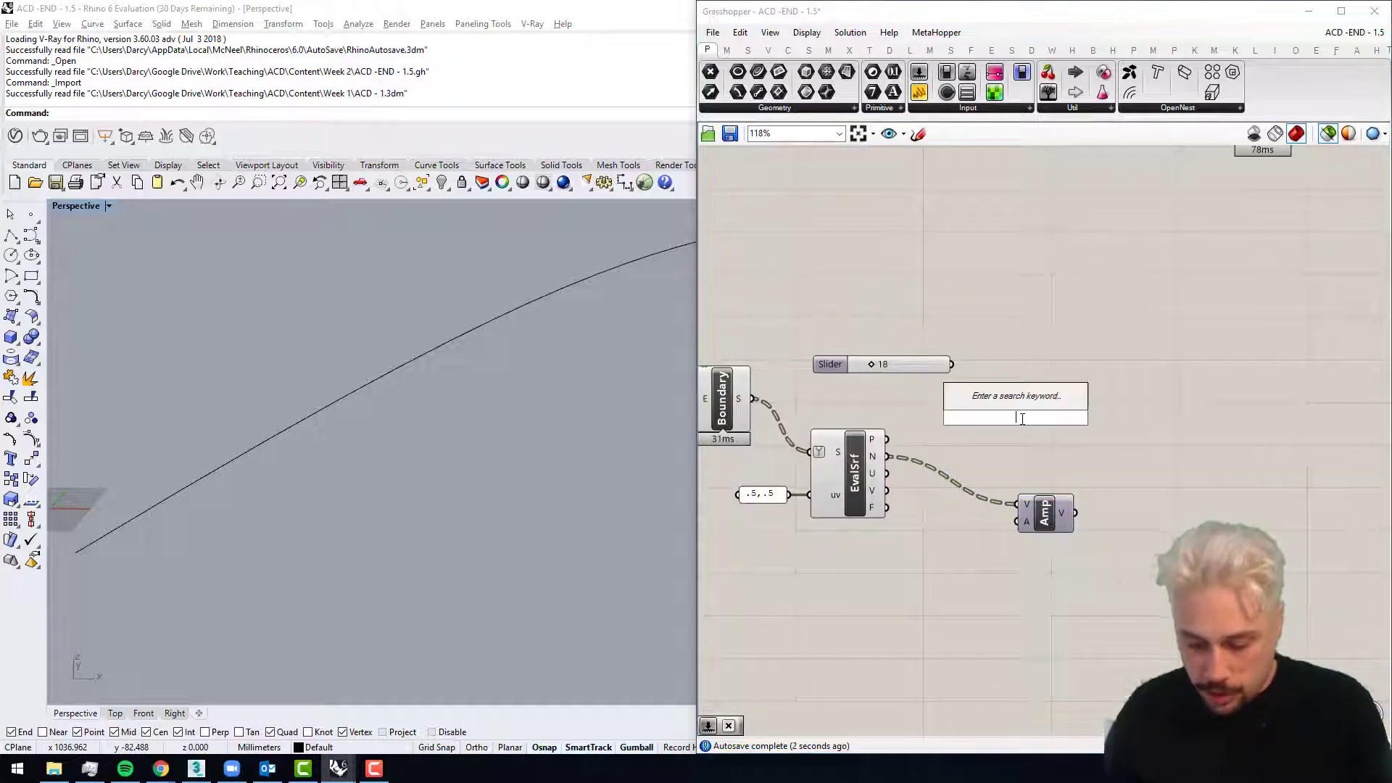
type("division")
key("Return")
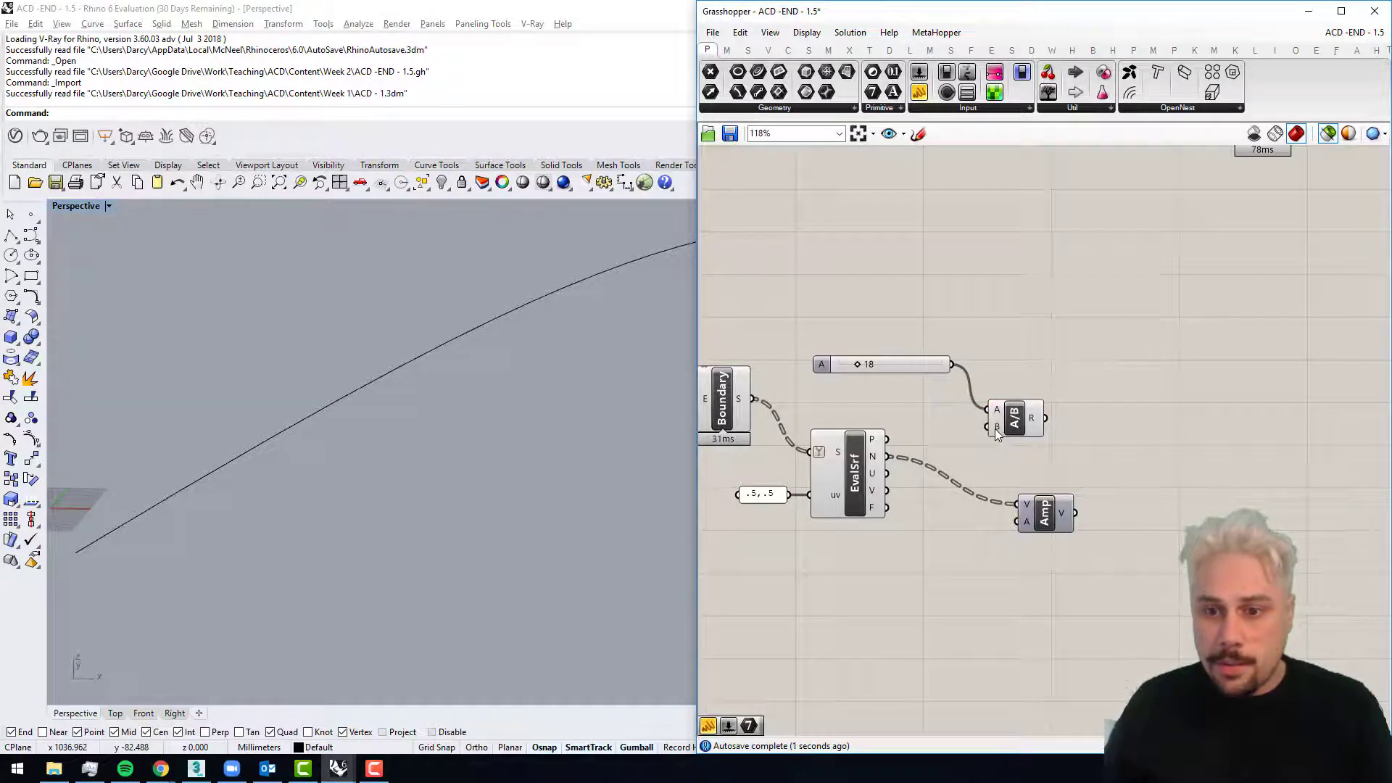
Step: Wire the Division result into the Amplitude's A input and place a Move component beside it
double_click(1155, 451)
type("move")
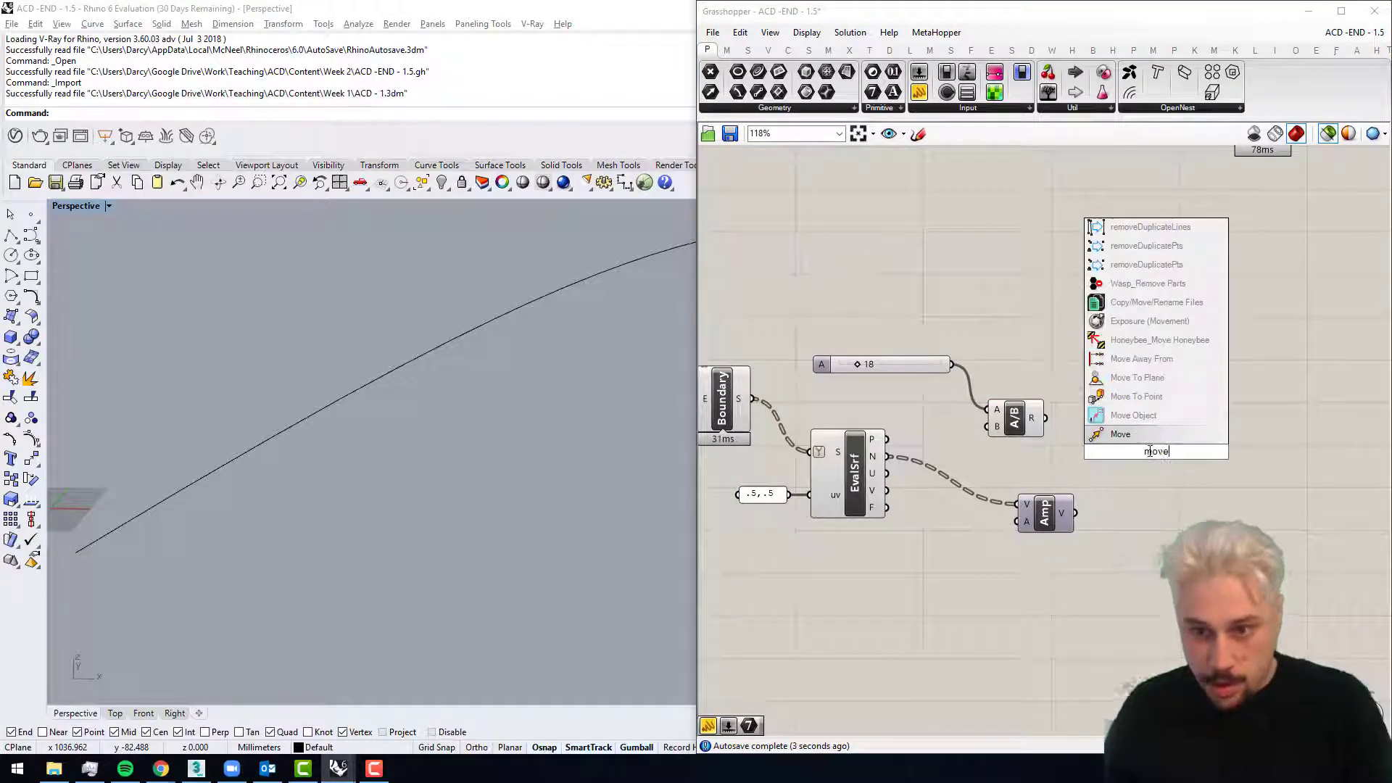
key("Return")
left_click_drag(1157, 447, 1164, 439)
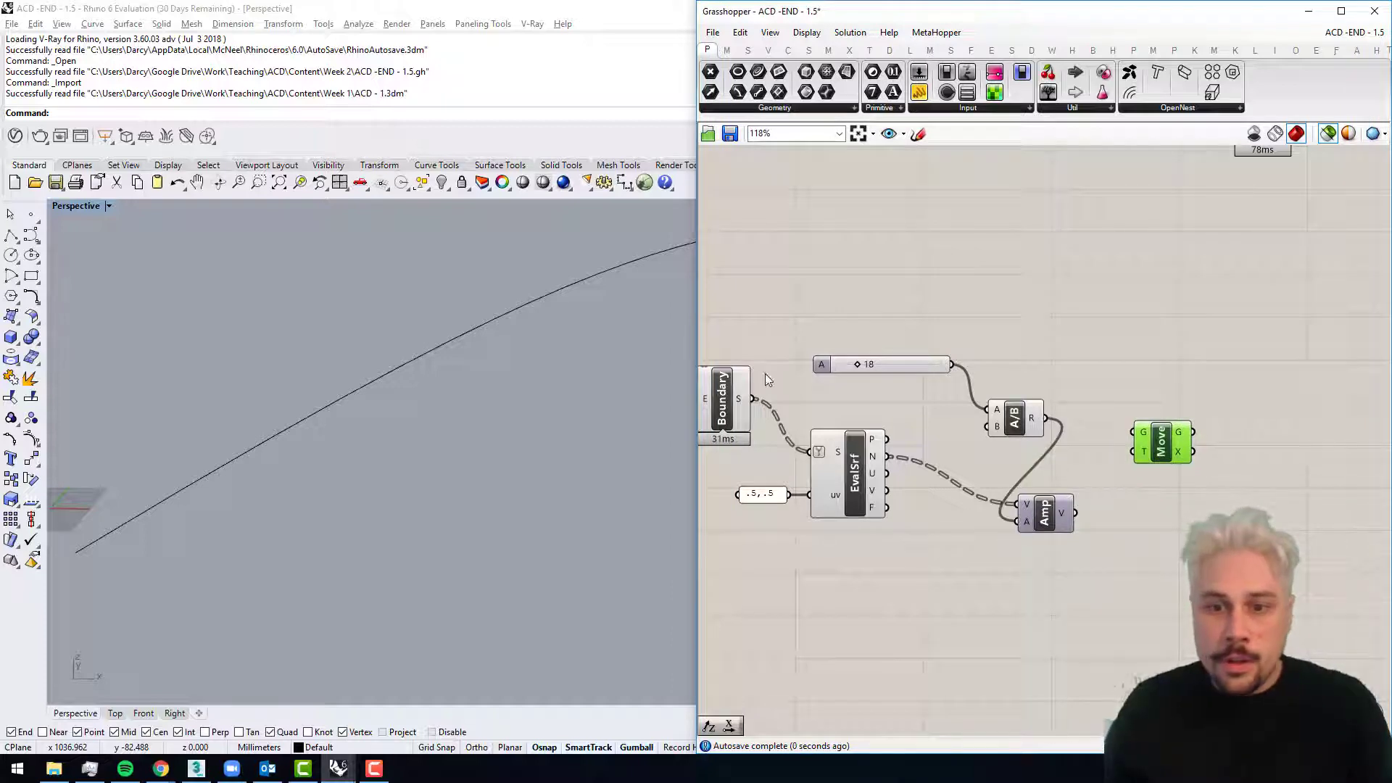
Step: Wire Boundary S into the Move G input and Amplitude V into T, and compare the moved ribs with the originals
left_click_drag(754, 398, 1133, 431)
left_click(1096, 514)
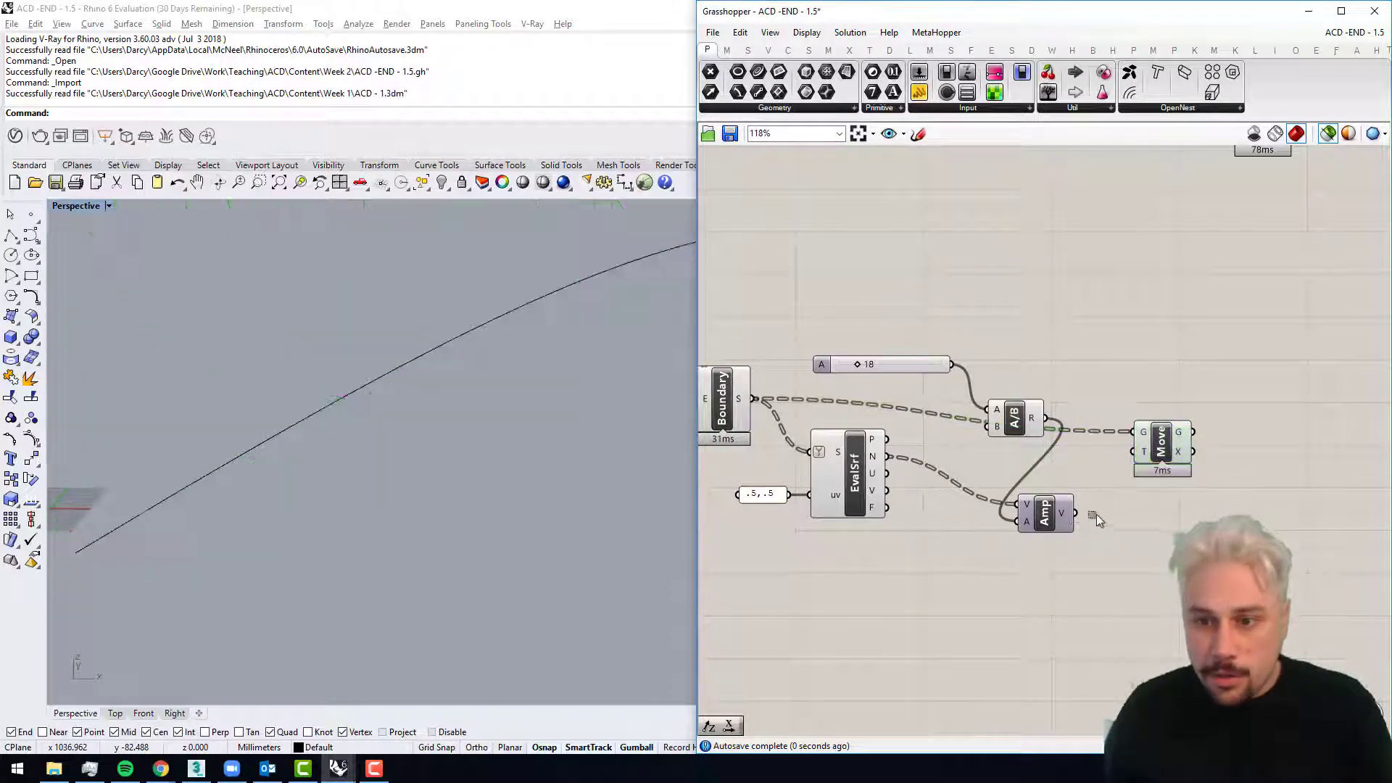
left_click(746, 417)
left_click(1167, 449, "shift")
right_click_drag(561, 435, 410, 428)
Step: Add an Extrude component after Move, with the Move G output wired into its B input
right_click_drag(1261, 476, 1226, 478)
double_click(1227, 479)
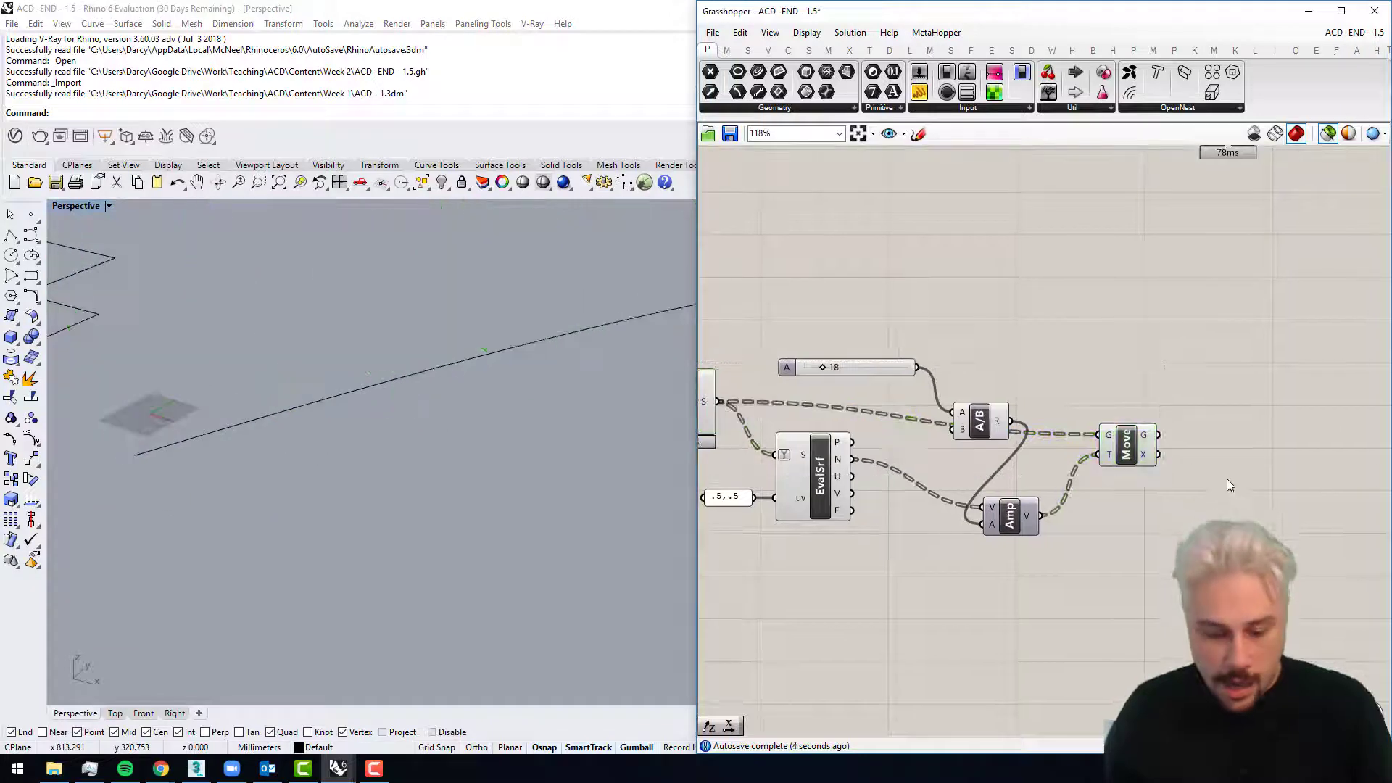
type("extru")
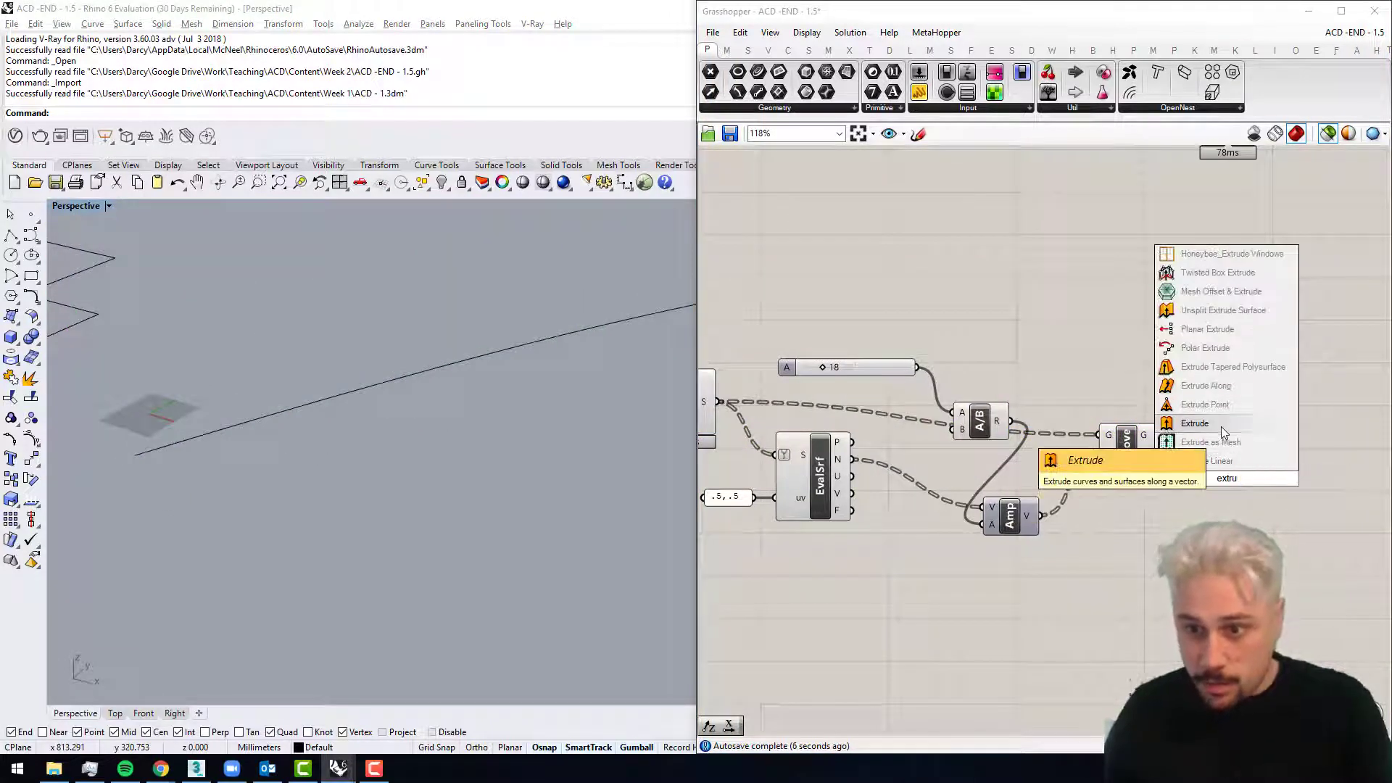
left_click(1166, 423)
left_click_drag(1207, 467, 1285, 482)
Step: Duplicate the Amplitude component, feed its A input directly from the 18 slider, and wire its output into Extrude D
left_click(1013, 523)
key("ctrl+c")
key("ctrl+v")
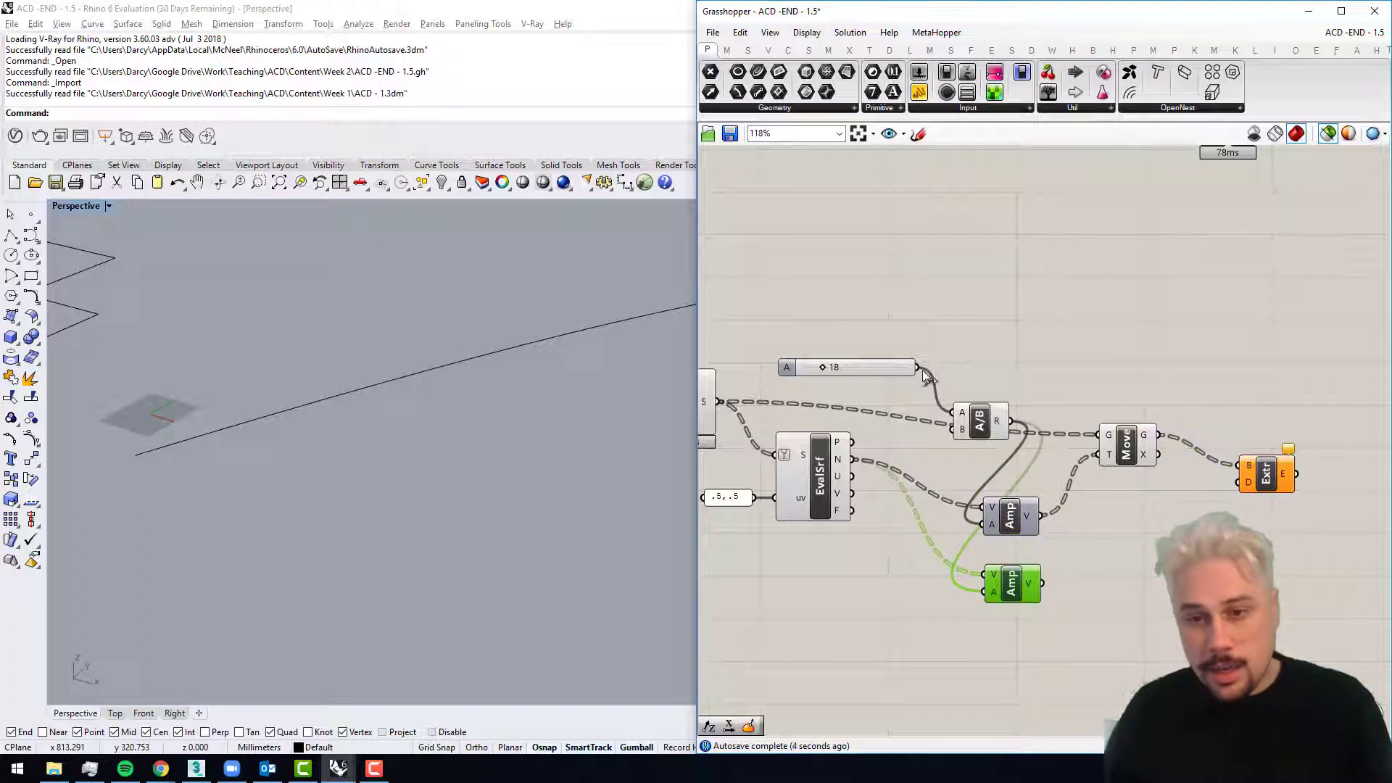
left_click_drag(930, 475, 1244, 483)
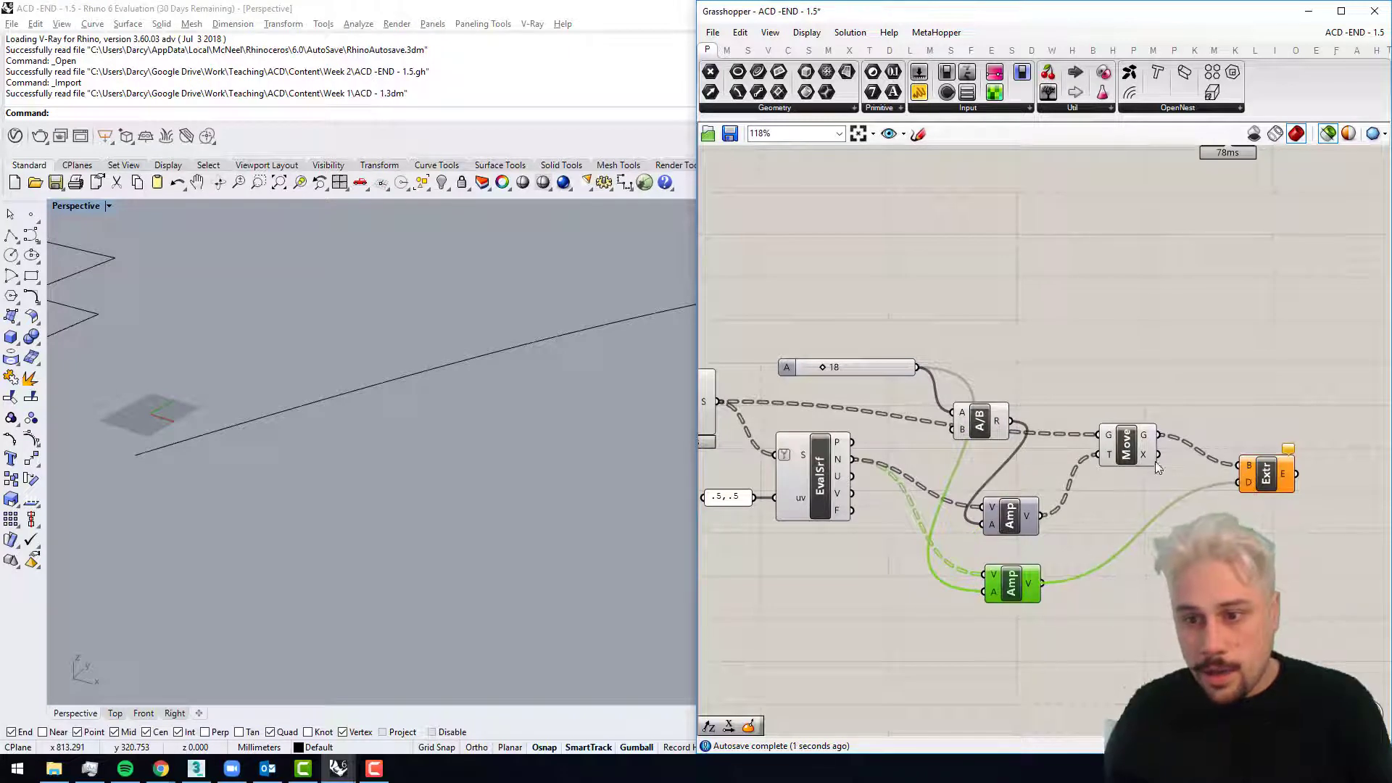
Step: Inspect the extruded ribs against the original Boundary surfaces in a close Perspective view
left_click(1277, 466)
right_click_drag(886, 445, 1010, 490)
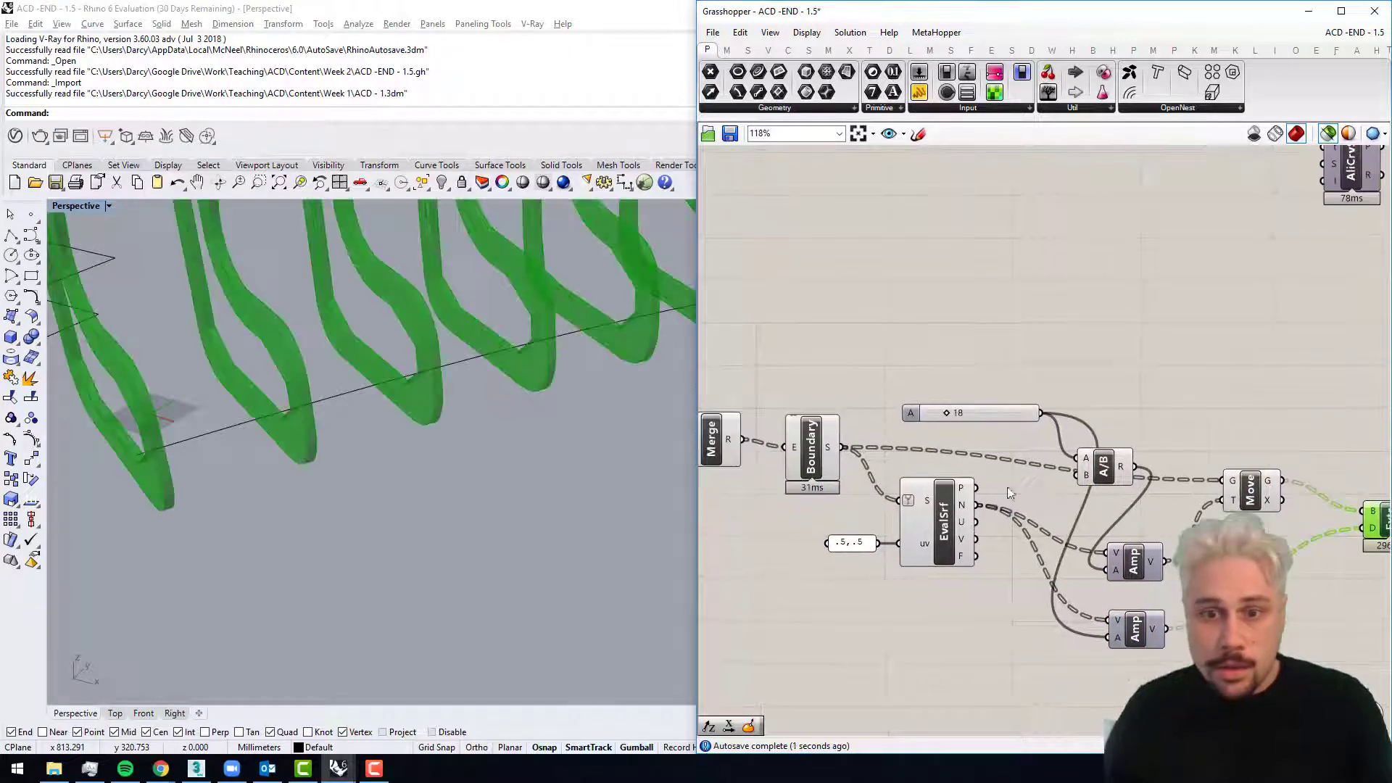
left_click(828, 435)
right_click_drag(427, 435, 330, 402)
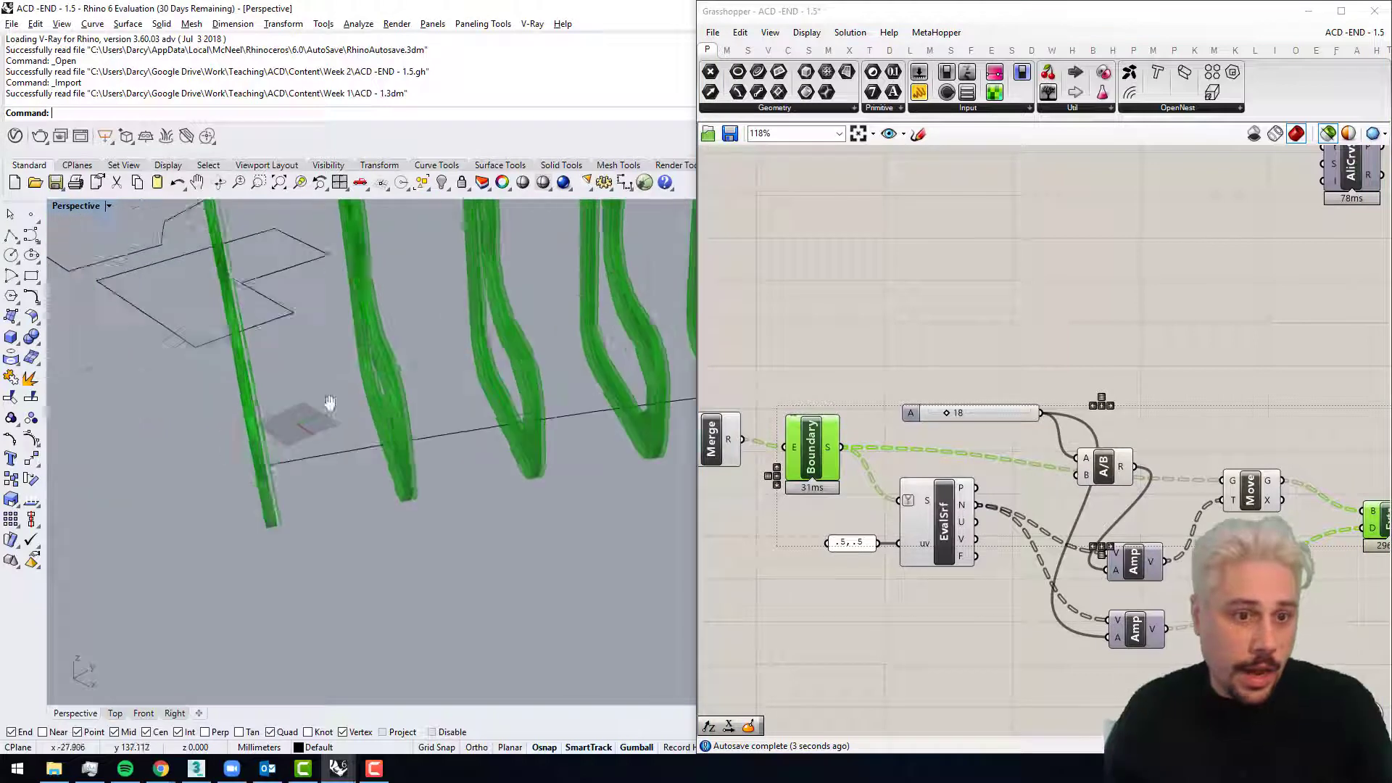
scroll(330, 403, "up", 5)
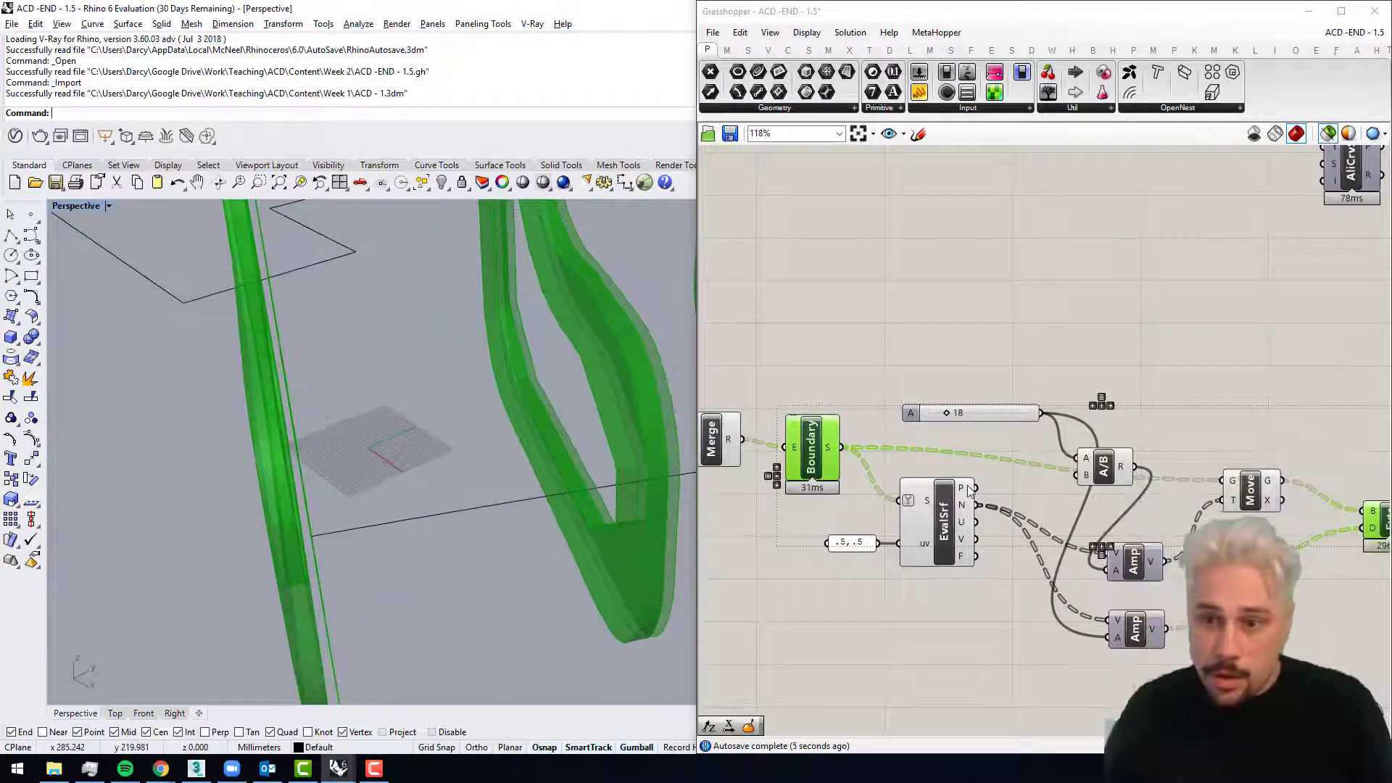
Step: Insert a Negative component between the second Amplitude's output and the Extrude D input to reverse the extrusion direction
right_click_drag(1314, 639, 1163, 589)
double_click(1142, 586)
type("neg")
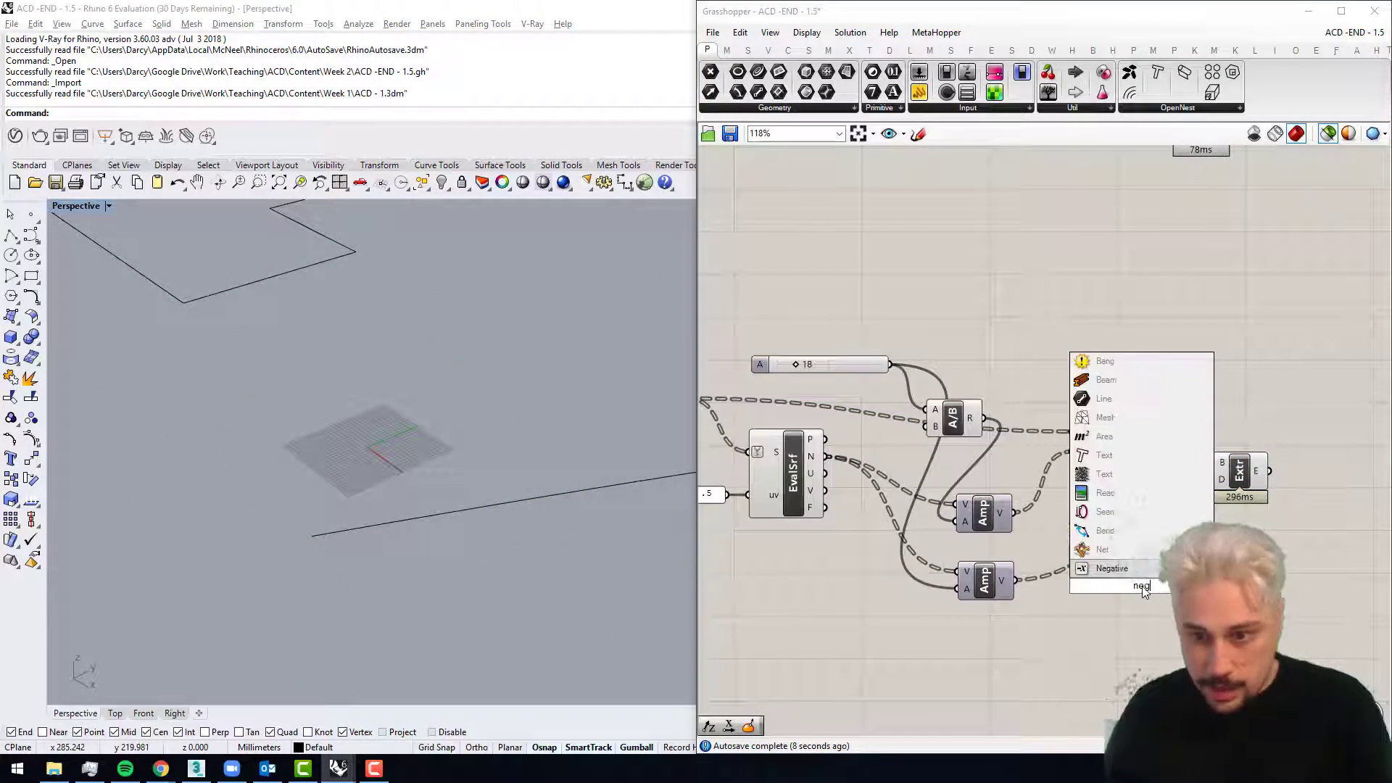
key("Return")
left_click_drag(1018, 581, 1118, 588)
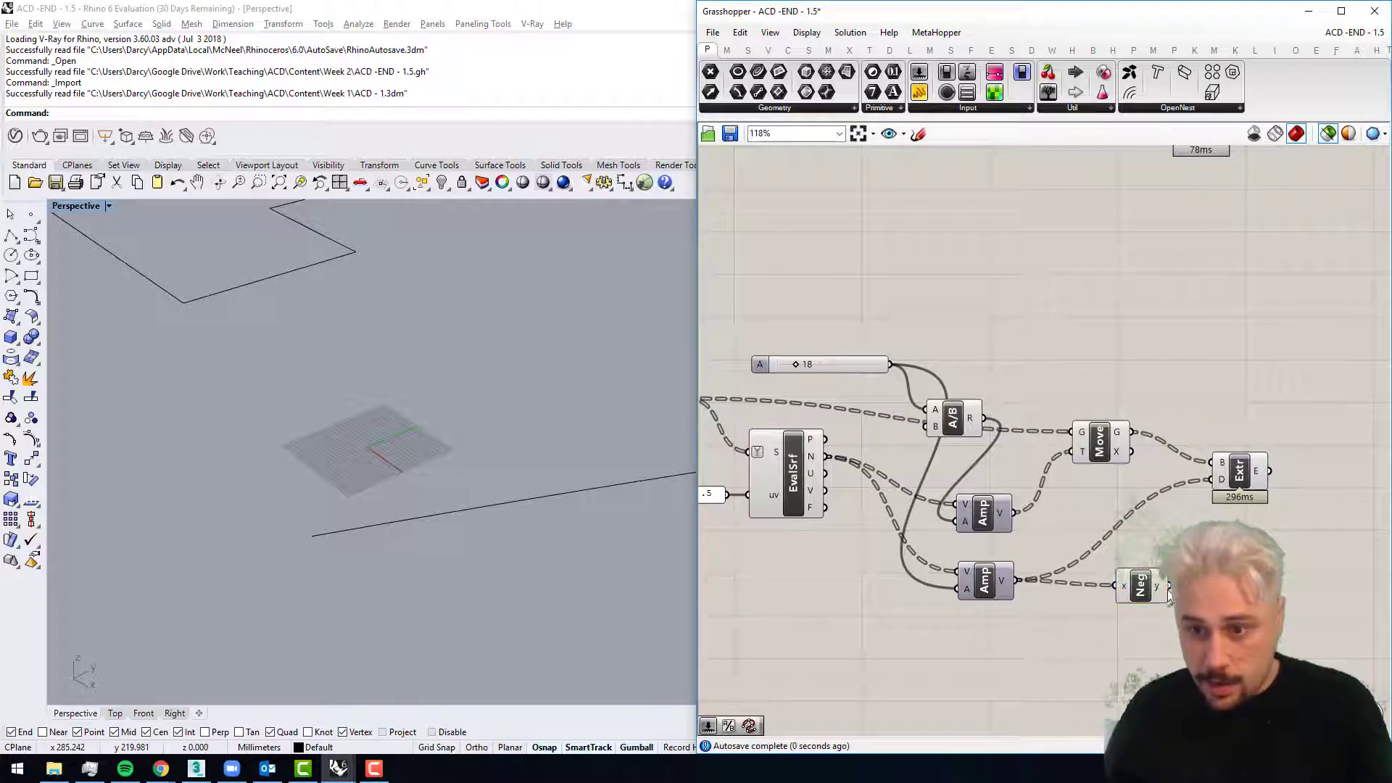
Step: Preview the EvalSrf frames, and check the reversed extrusion against the Boundary surfaces
left_click(793, 471)
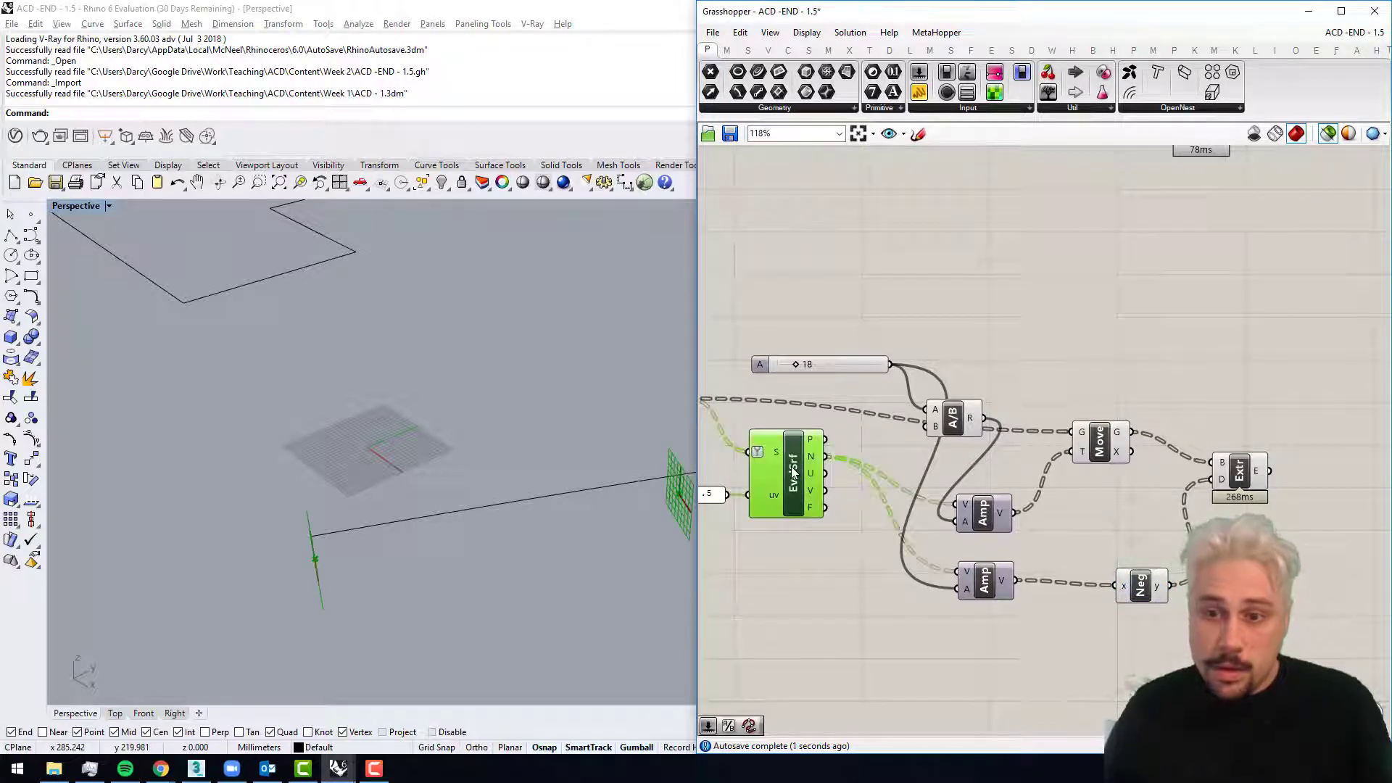
scroll(879, 460, "down", 2)
left_click(792, 417)
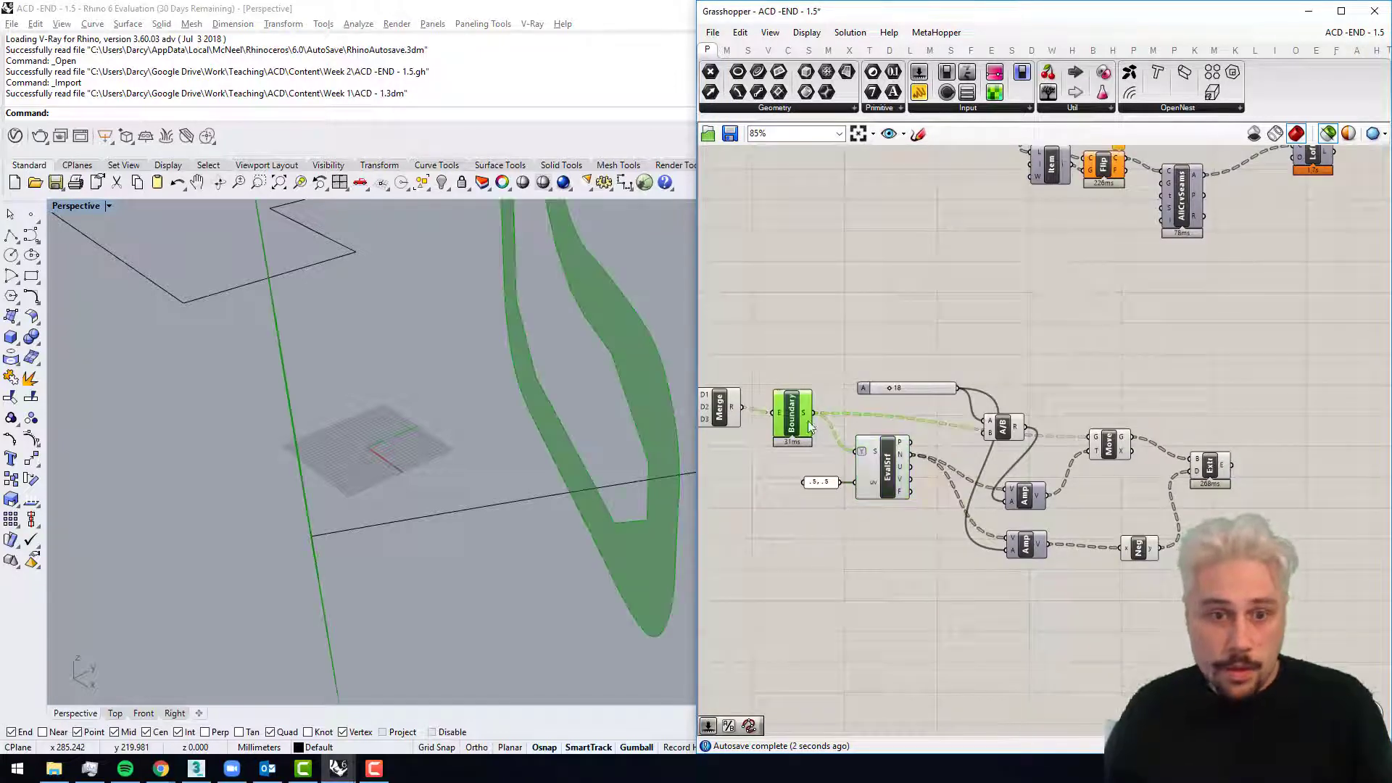
left_click(1209, 468, "shift")
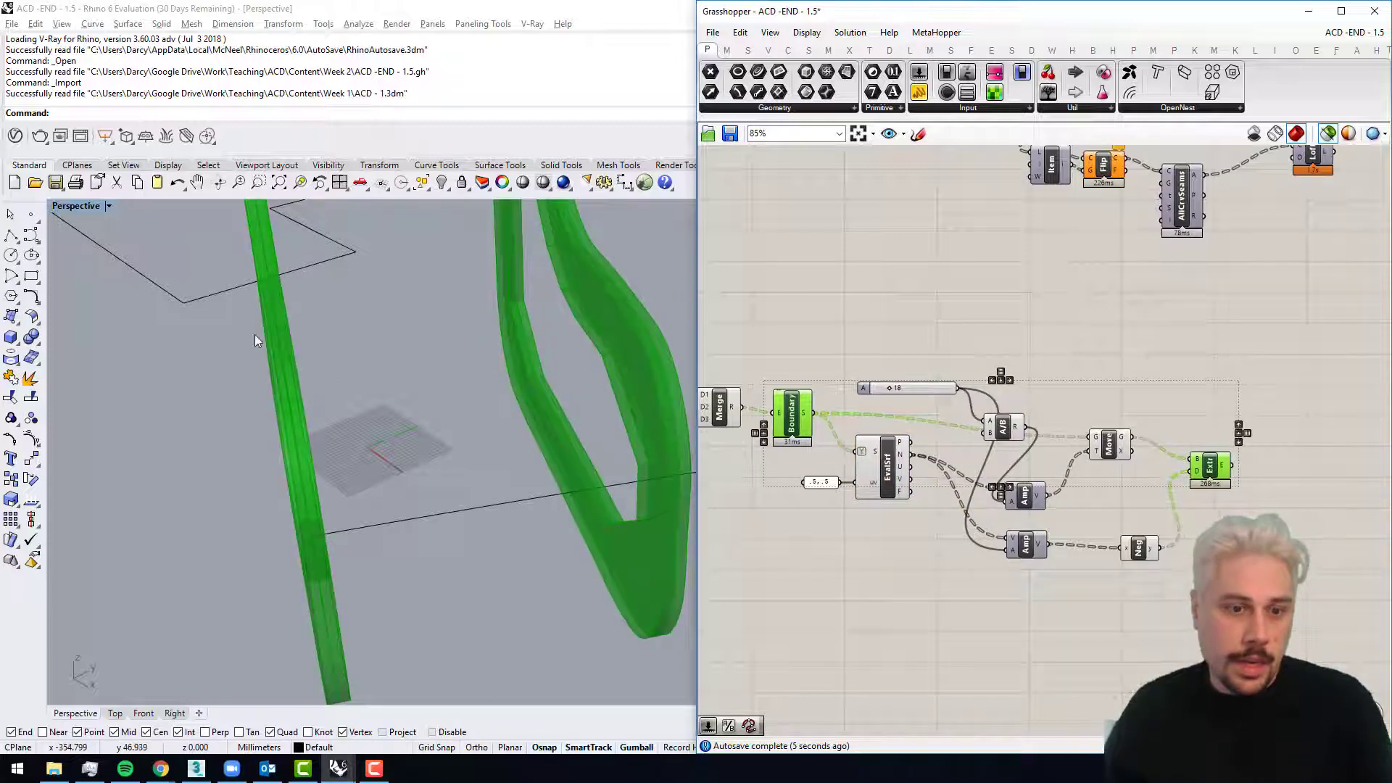
Step: Examine the extruded ribs against the original Boundary surfaces from several angles in the Perspective view
scroll(250, 306, "down", 6)
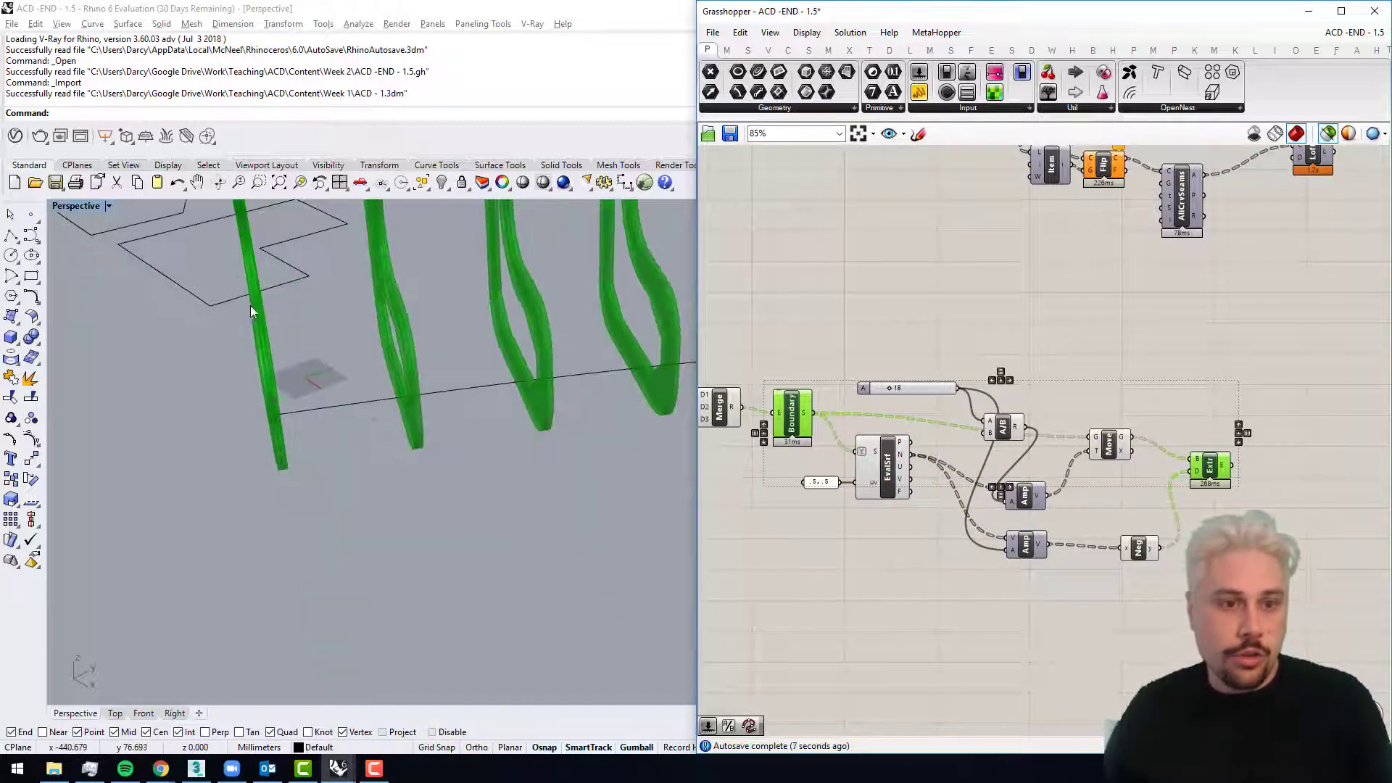
right_click_drag(250, 305, 320, 389, "shift")
scroll(320, 388, "up", 8)
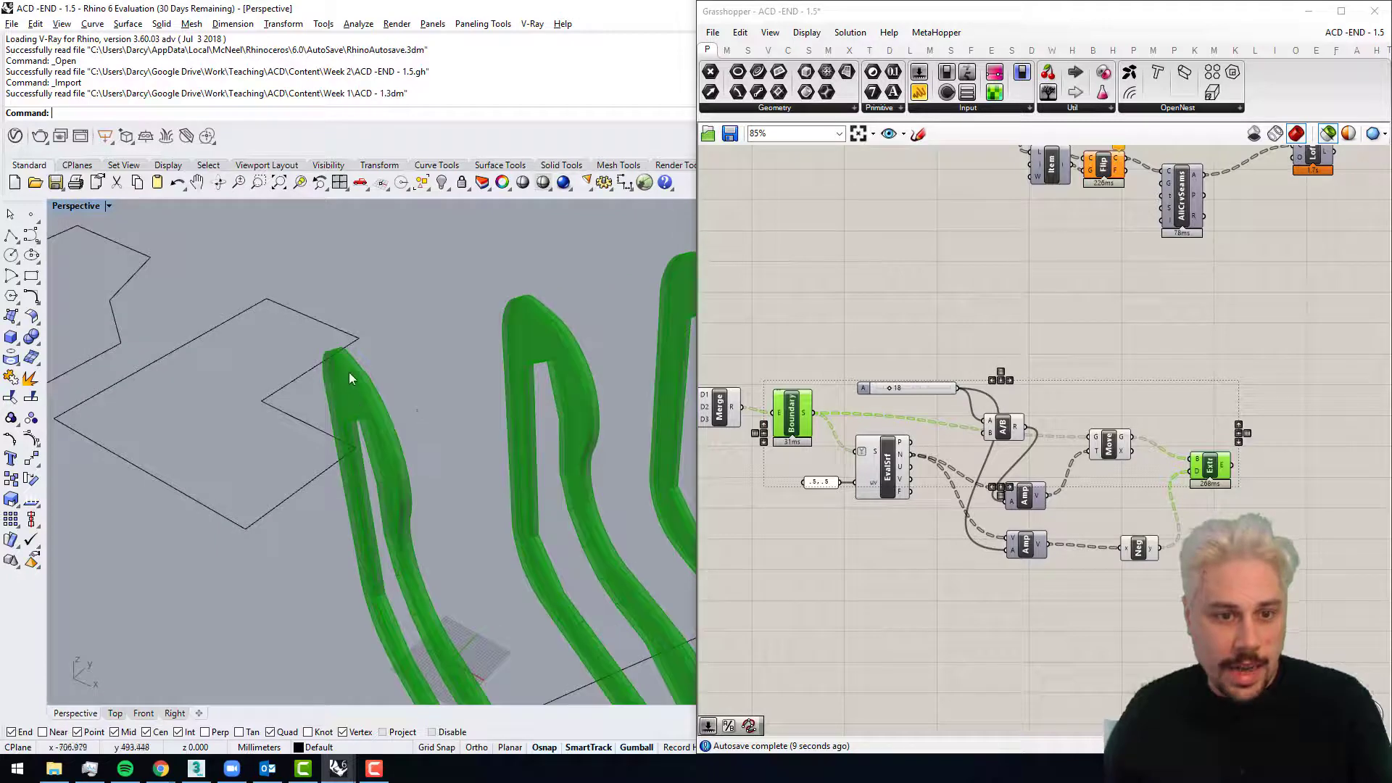
Step: Move the Extrude component slightly farther from the Move component on the Grasshopper canvas
right_click_drag(1056, 478, 993, 474)
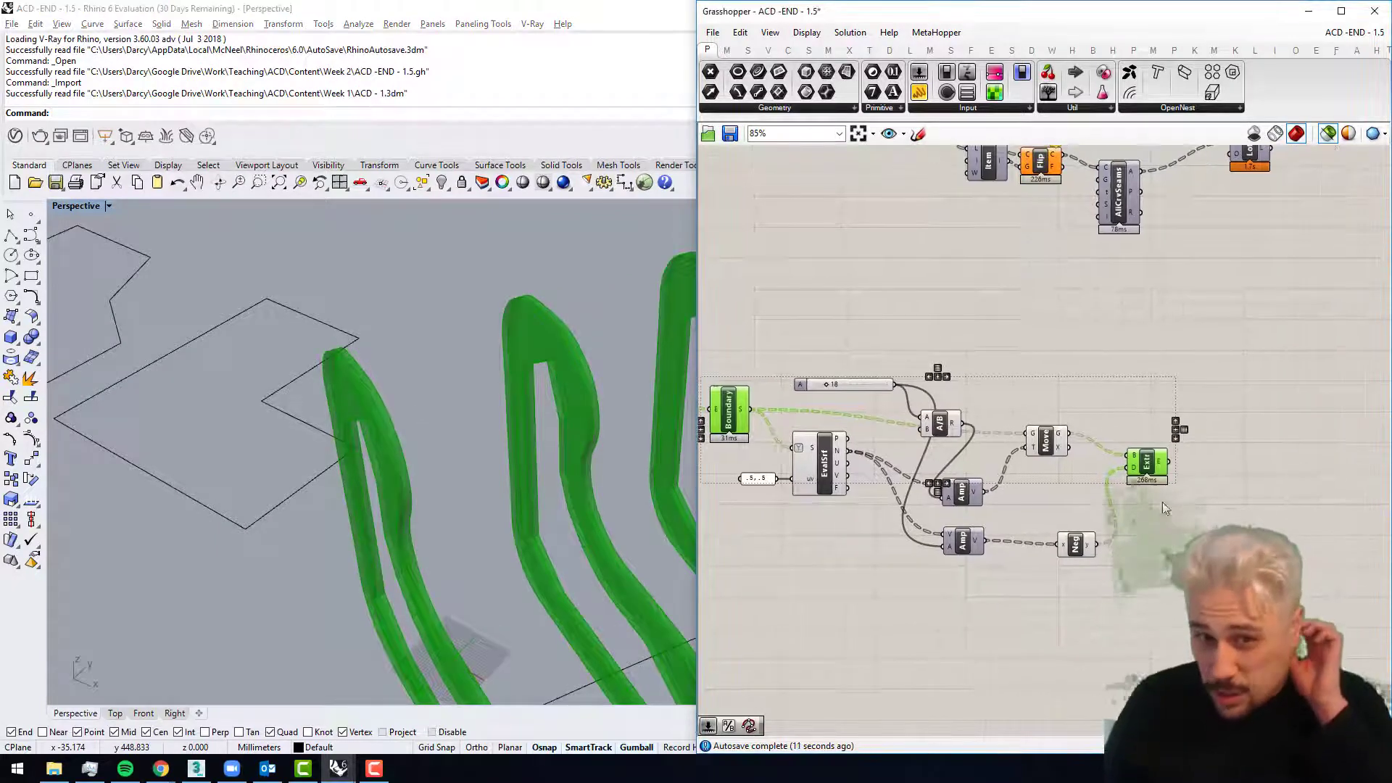
left_click(1201, 466)
left_click_drag(1157, 464, 1188, 455)
Step: Highlight the flat Boundary surfaces and the Extrude output in turn to compare the ribs along the curve
right_click_drag(835, 407, 1002, 445)
left_click(898, 448)
scroll(478, 429, "down", 7)
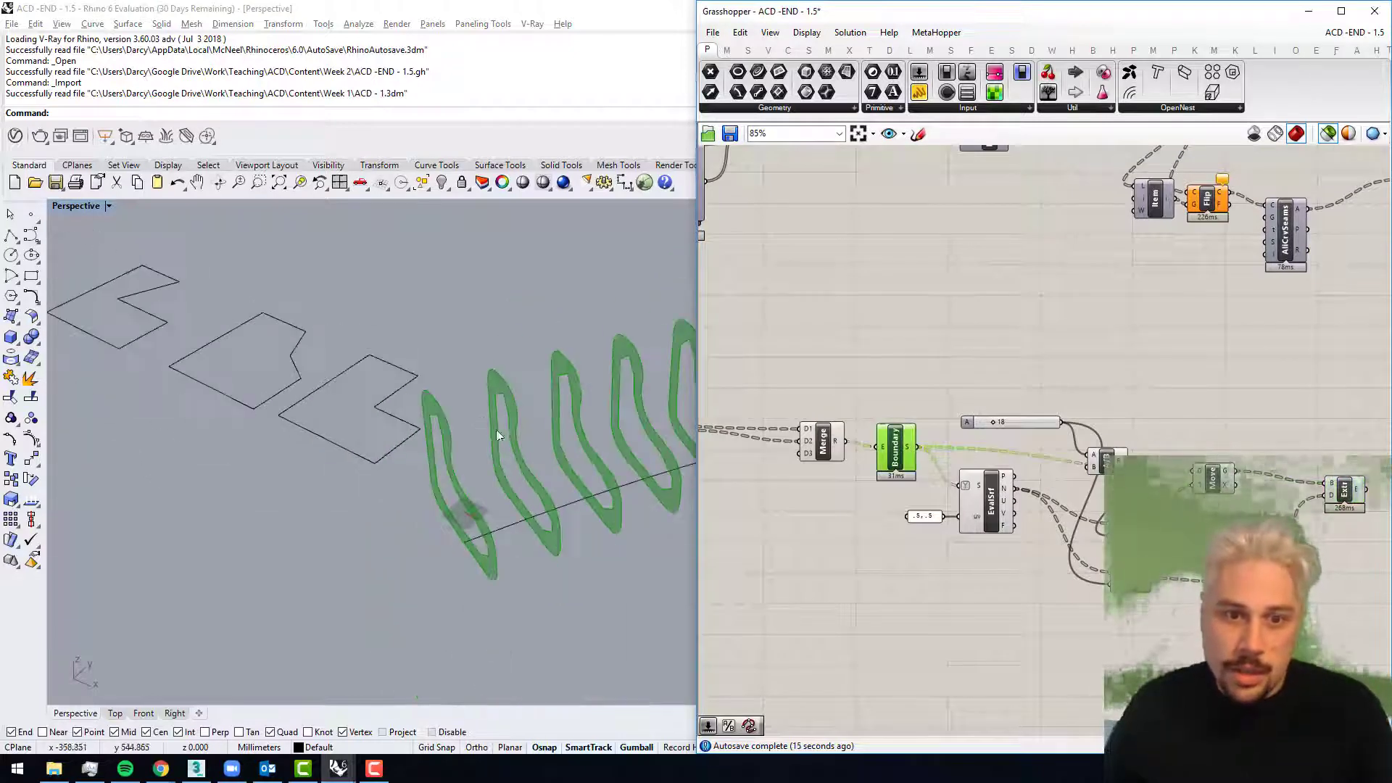
right_click_drag(498, 431, 425, 439)
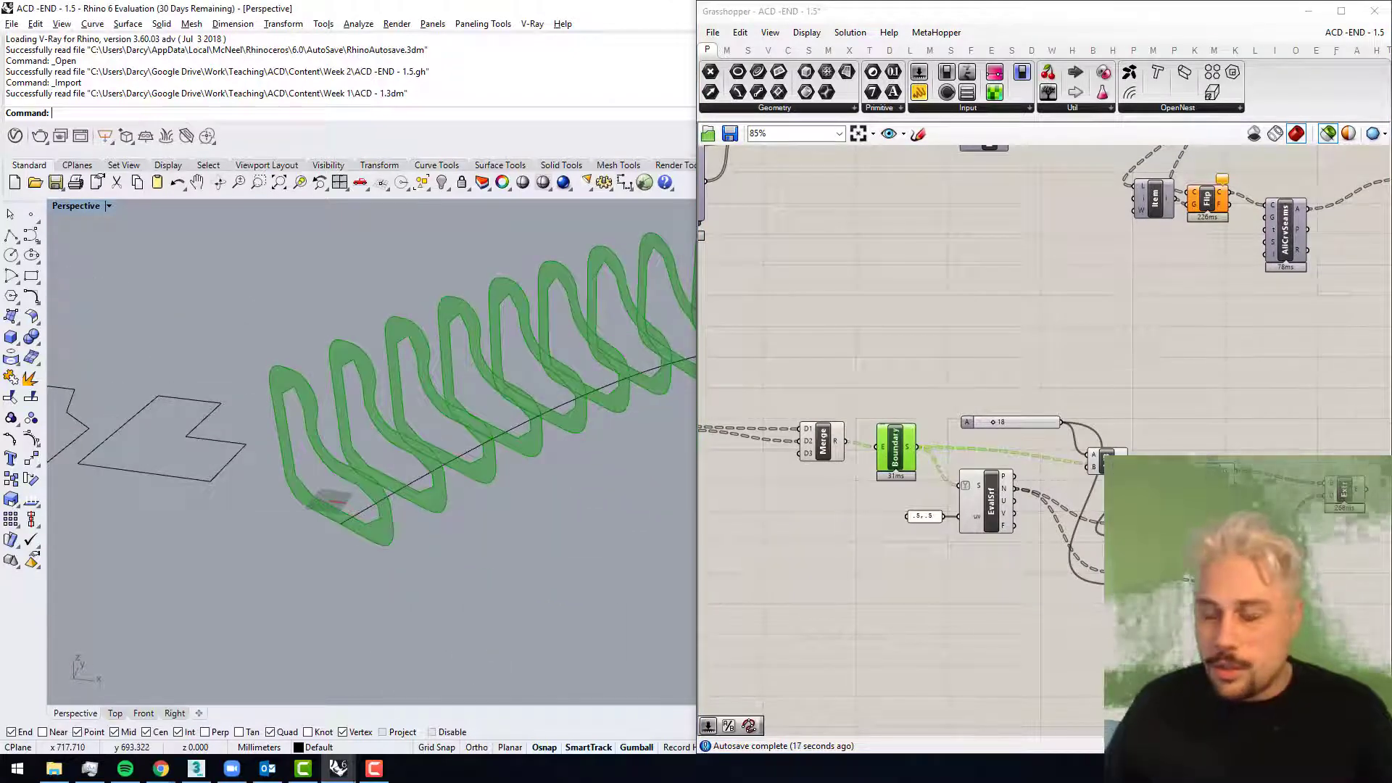
right_click_drag(1021, 406, 886, 402)
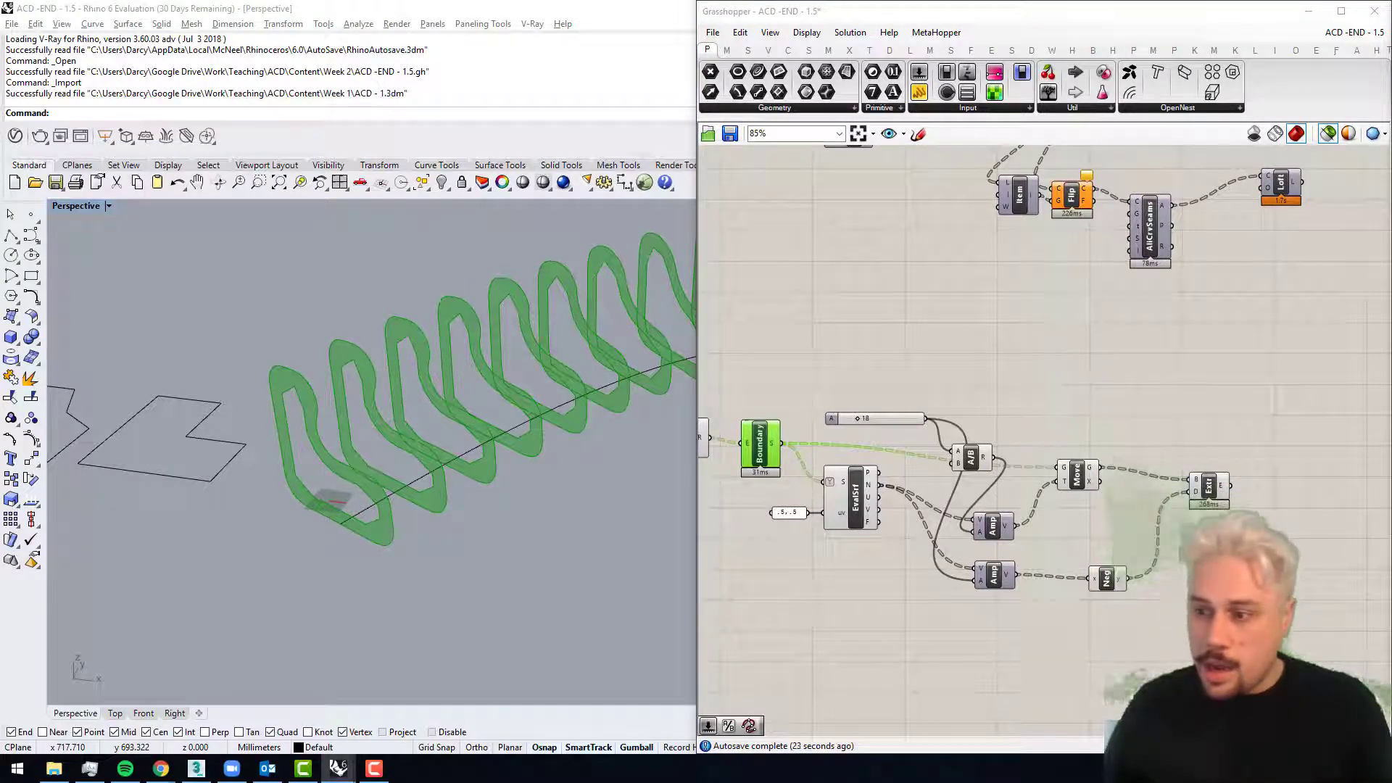
scroll(479, 359, "down", 5)
left_click(1207, 496)
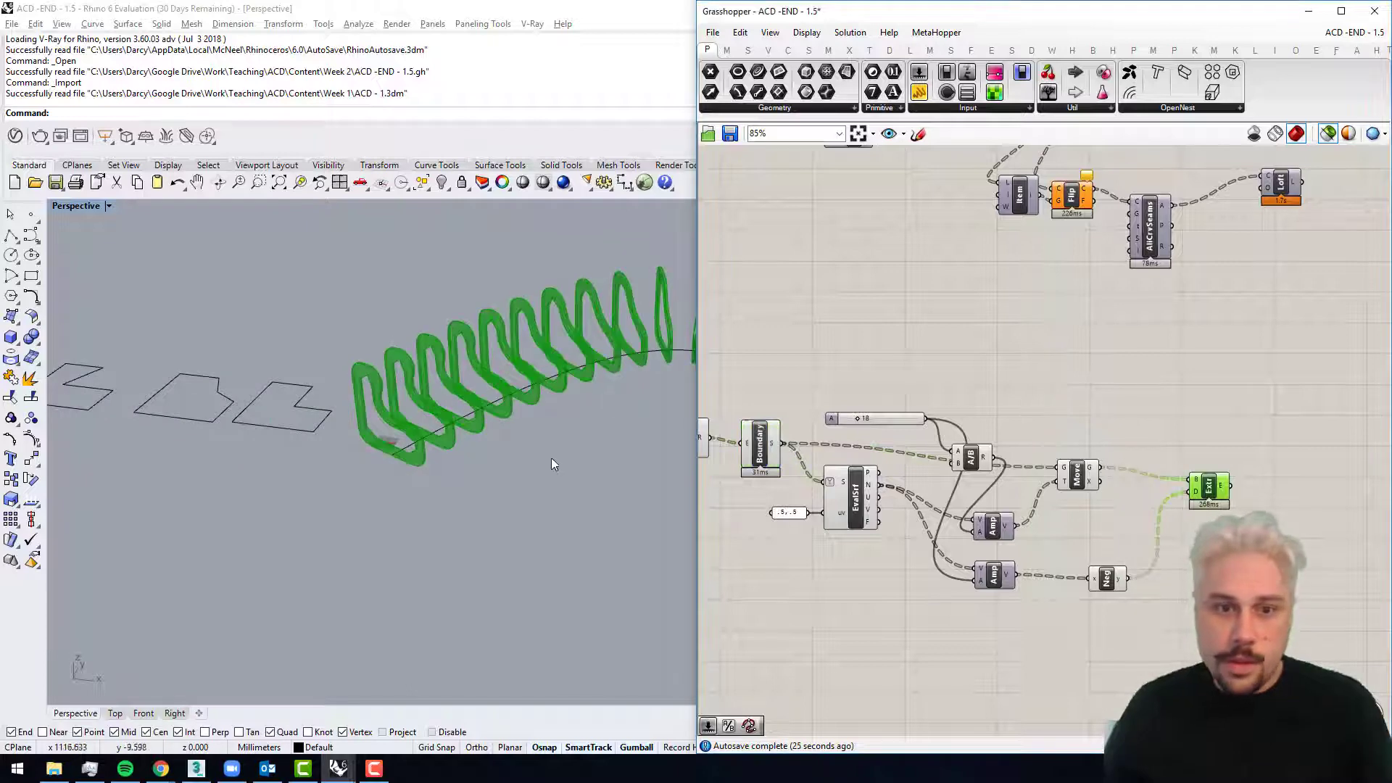
right_click_drag(553, 466, 290, 450)
Step: Highlight the Loft component together with Extrude and examine the lofted form over the ribs
right_click_drag(1043, 283, 1067, 494)
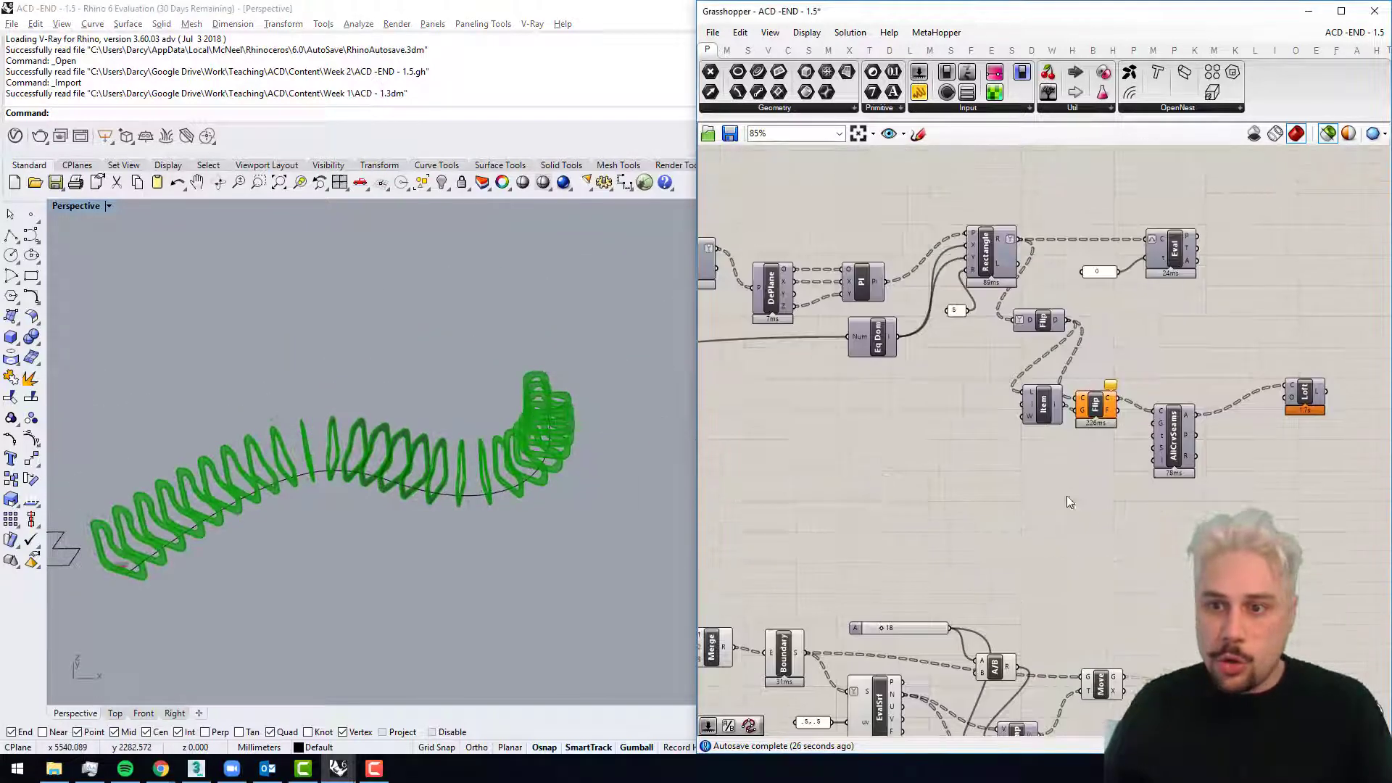
right_click_drag(1139, 407, 907, 389)
left_click(1073, 377, "shift")
right_click_drag(608, 496, 271, 506)
scroll(368, 490, "up", 6)
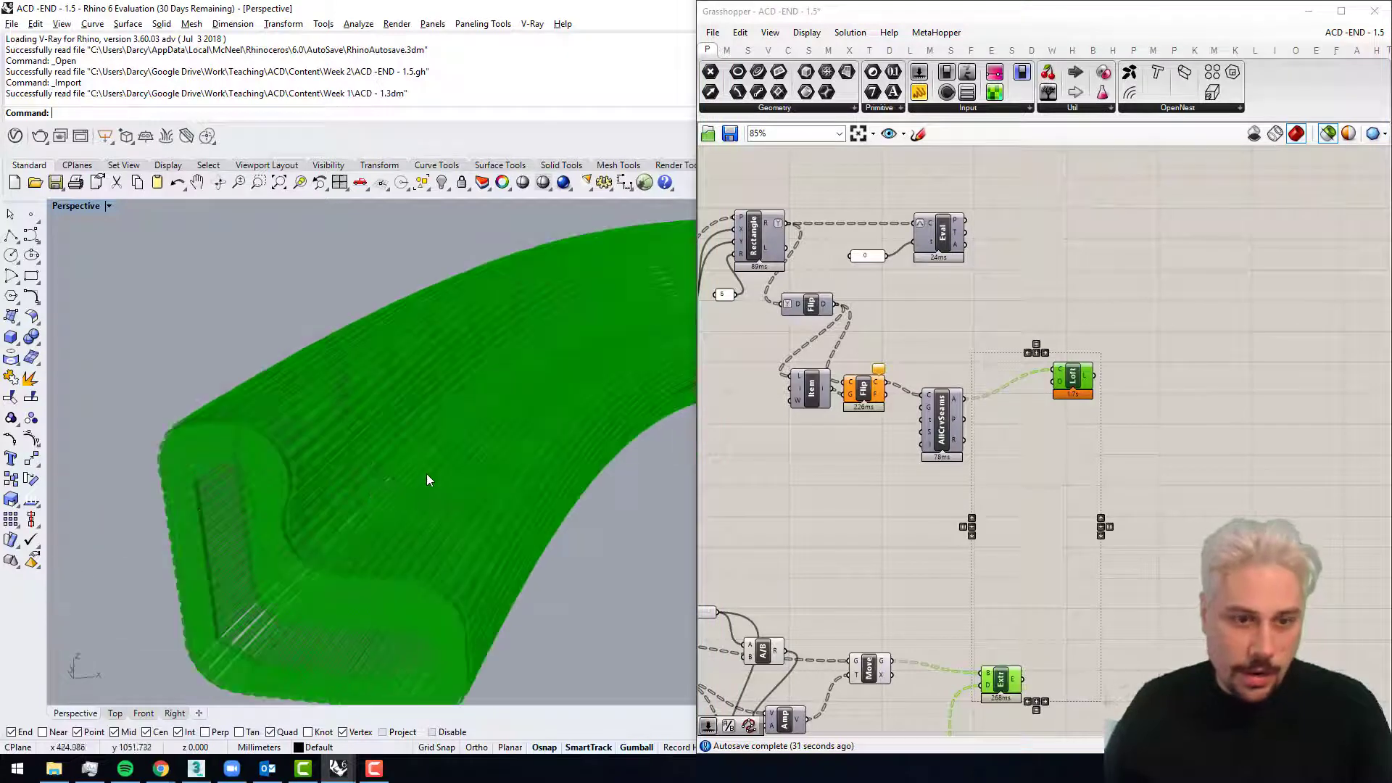
right_click_drag(426, 475, 379, 478)
Step: Minimise Grasshopper to inspect the combined loft and ribs from inside and outside in the full Rhino viewport, and restore its window
left_click(1303, 11)
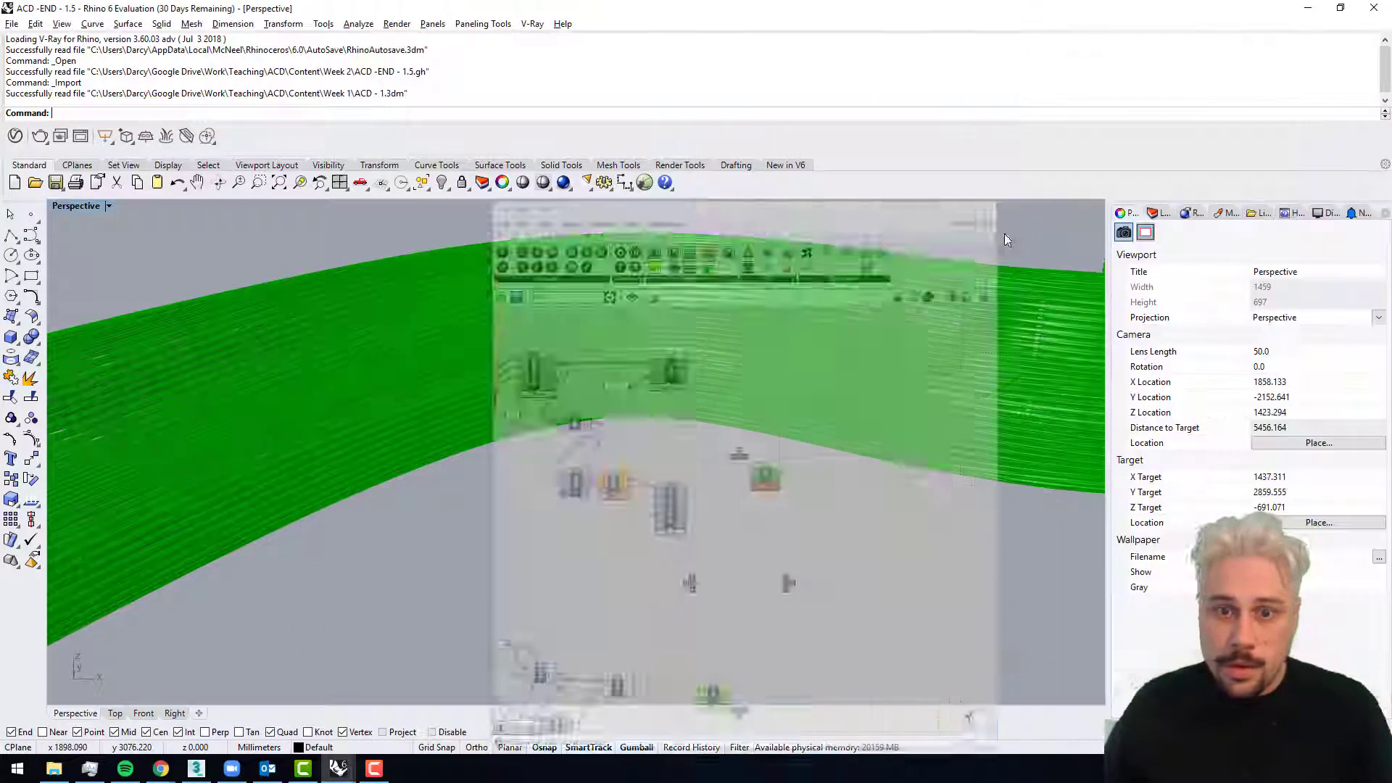
right_click_drag(854, 319, 644, 332)
scroll(641, 375, "up", 2)
scroll(586, 337, "up", 2)
scroll(586, 336, "down", 2)
scroll(638, 311, "up", 4)
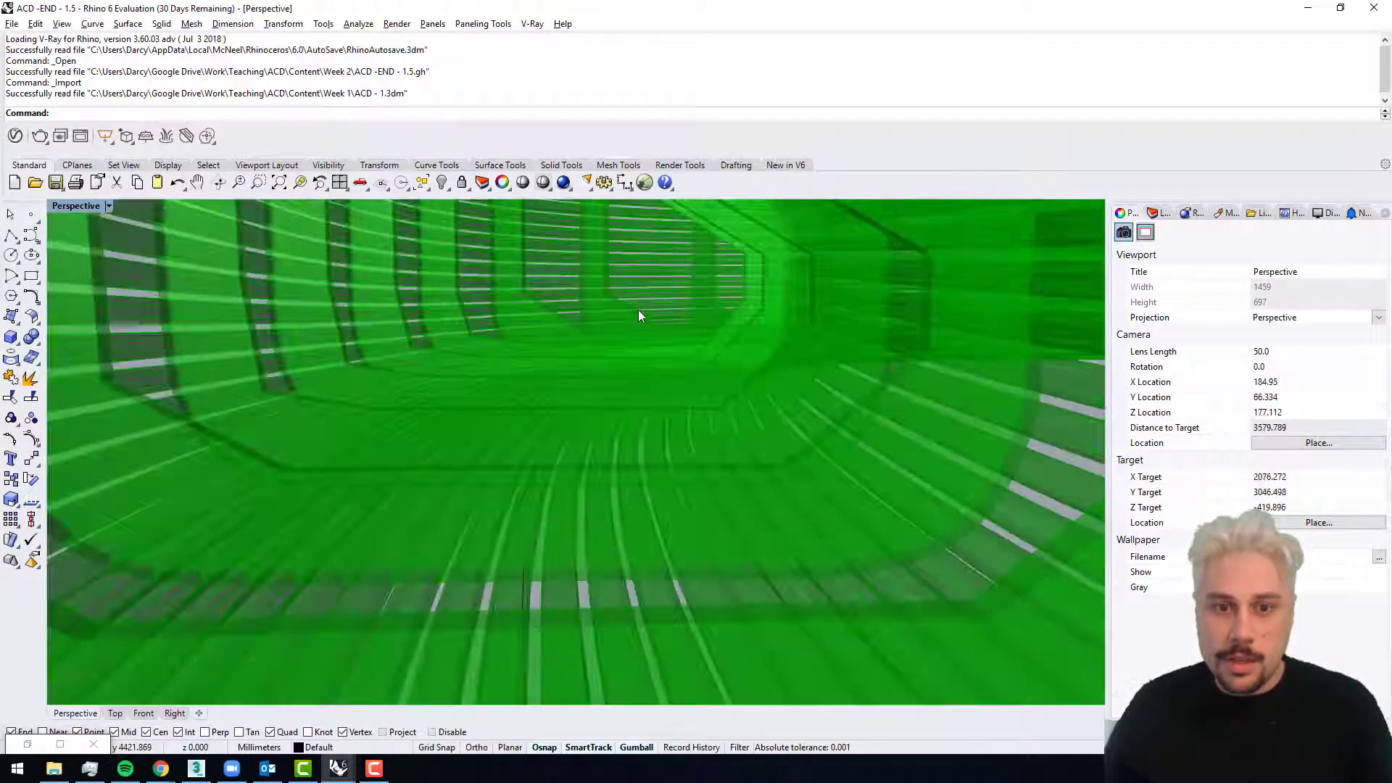
scroll(638, 310, "down", 4)
right_click_drag(703, 284, 657, 371, "shift")
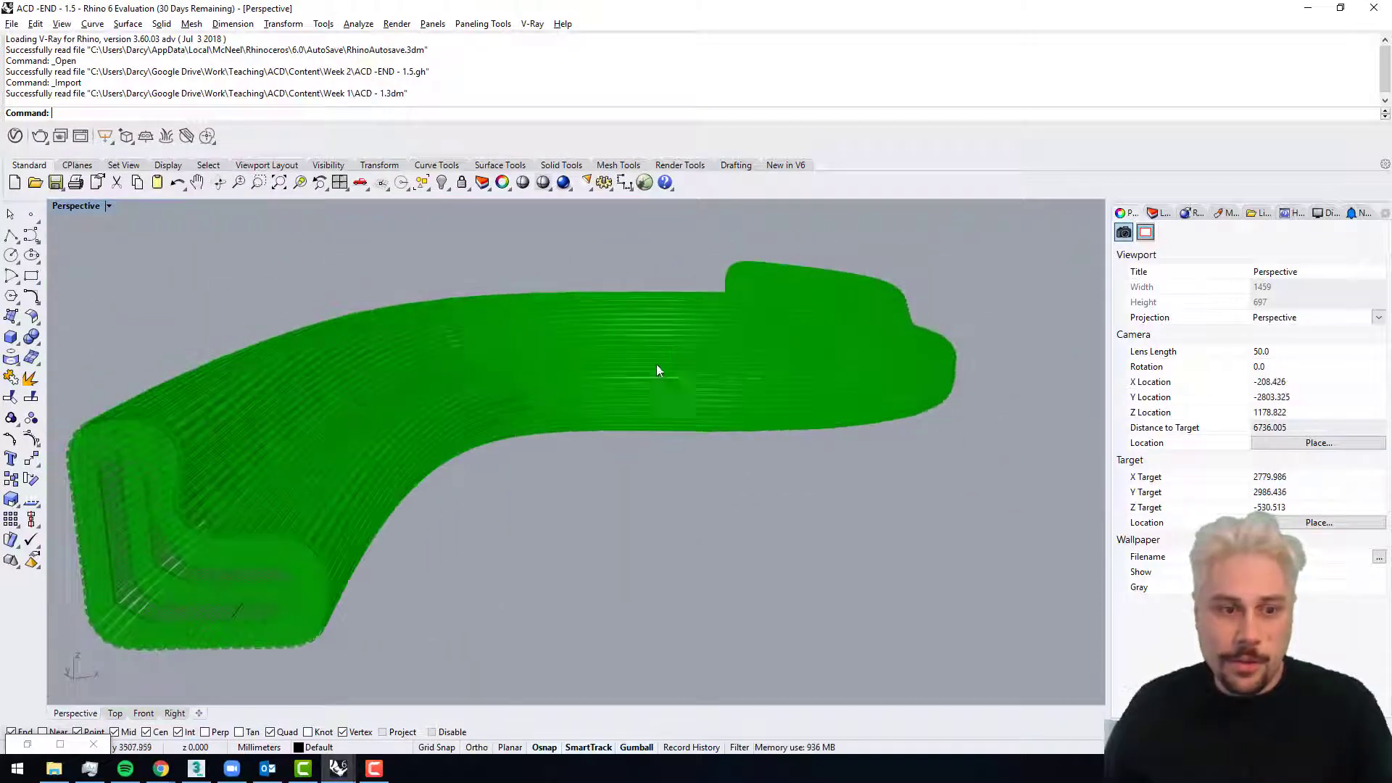
left_click(27, 745)
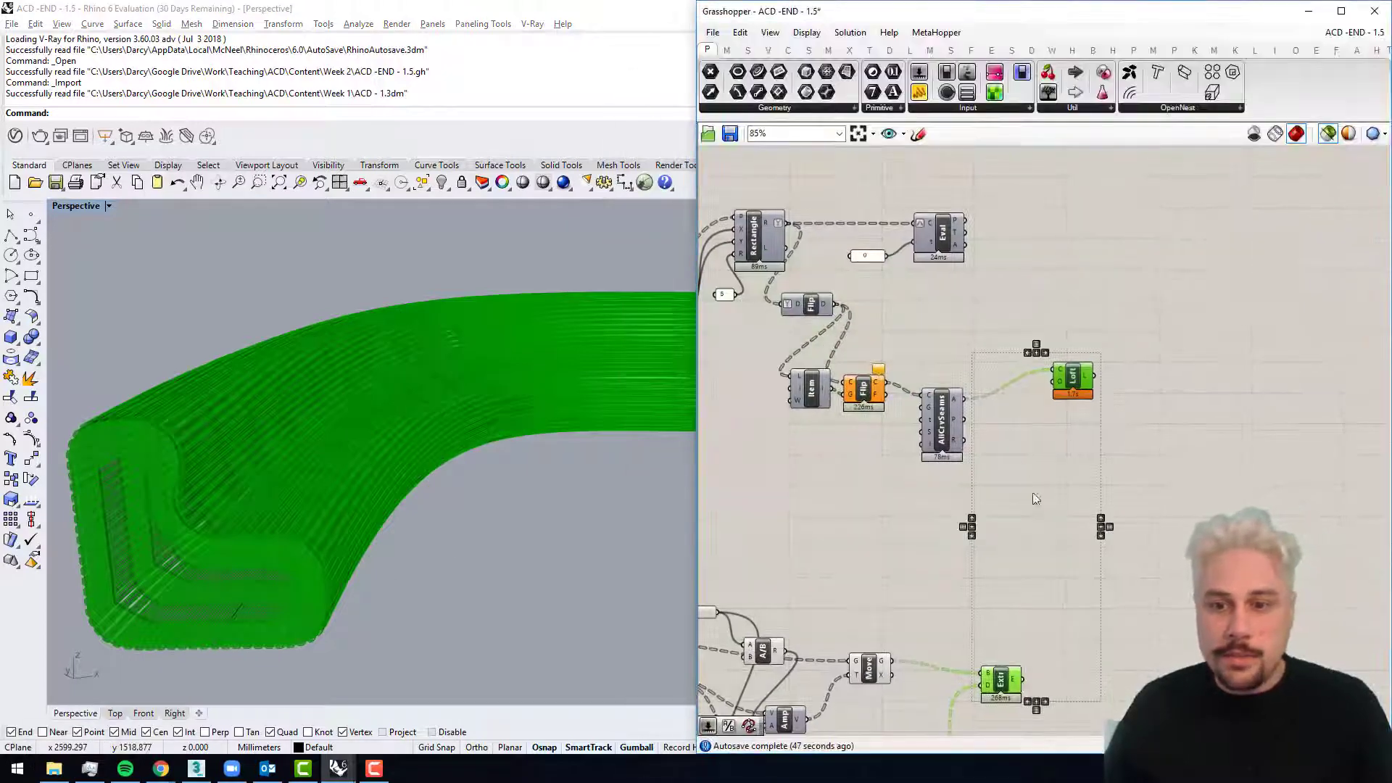
Step: Highlight only the Extrude output and examine the separate ribs along the guide curve
left_click(1030, 610)
left_click(998, 683)
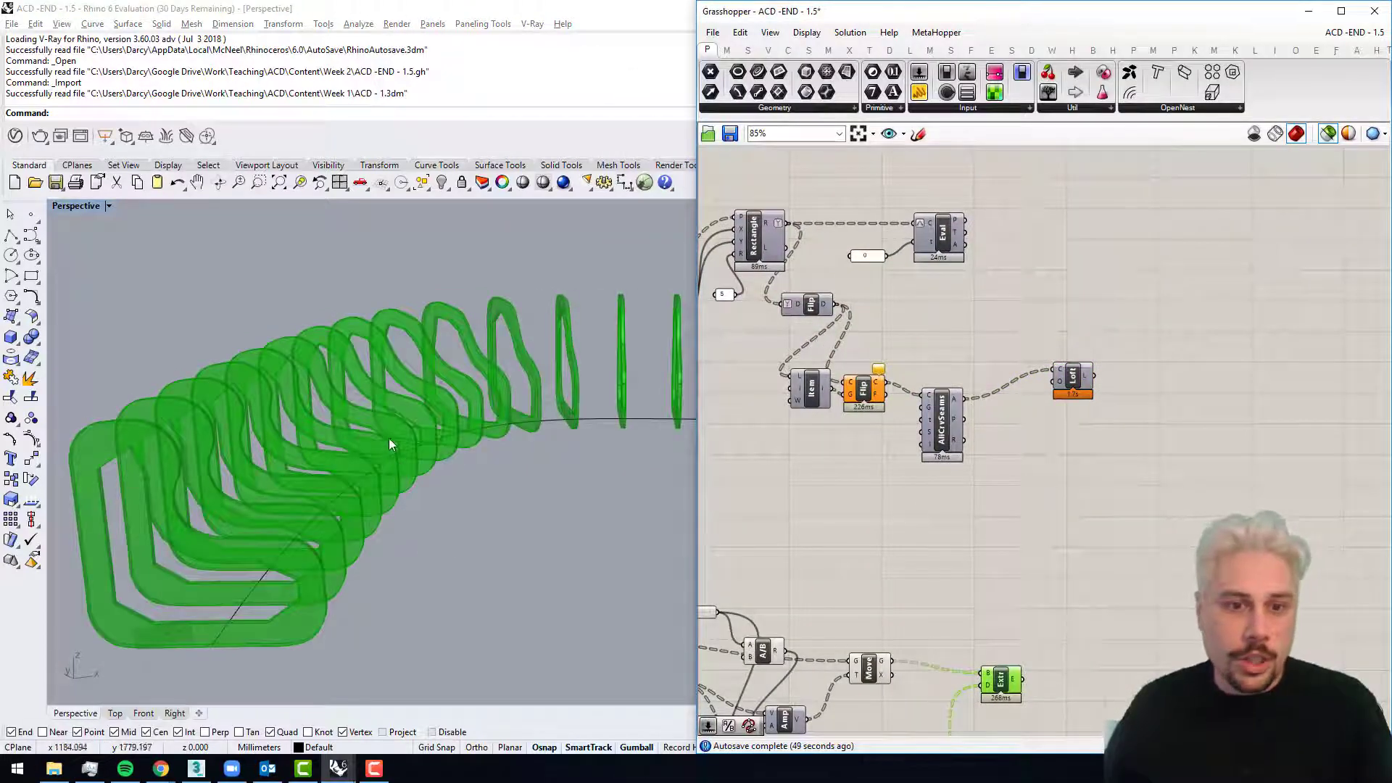
right_click_drag(389, 438, 348, 446)
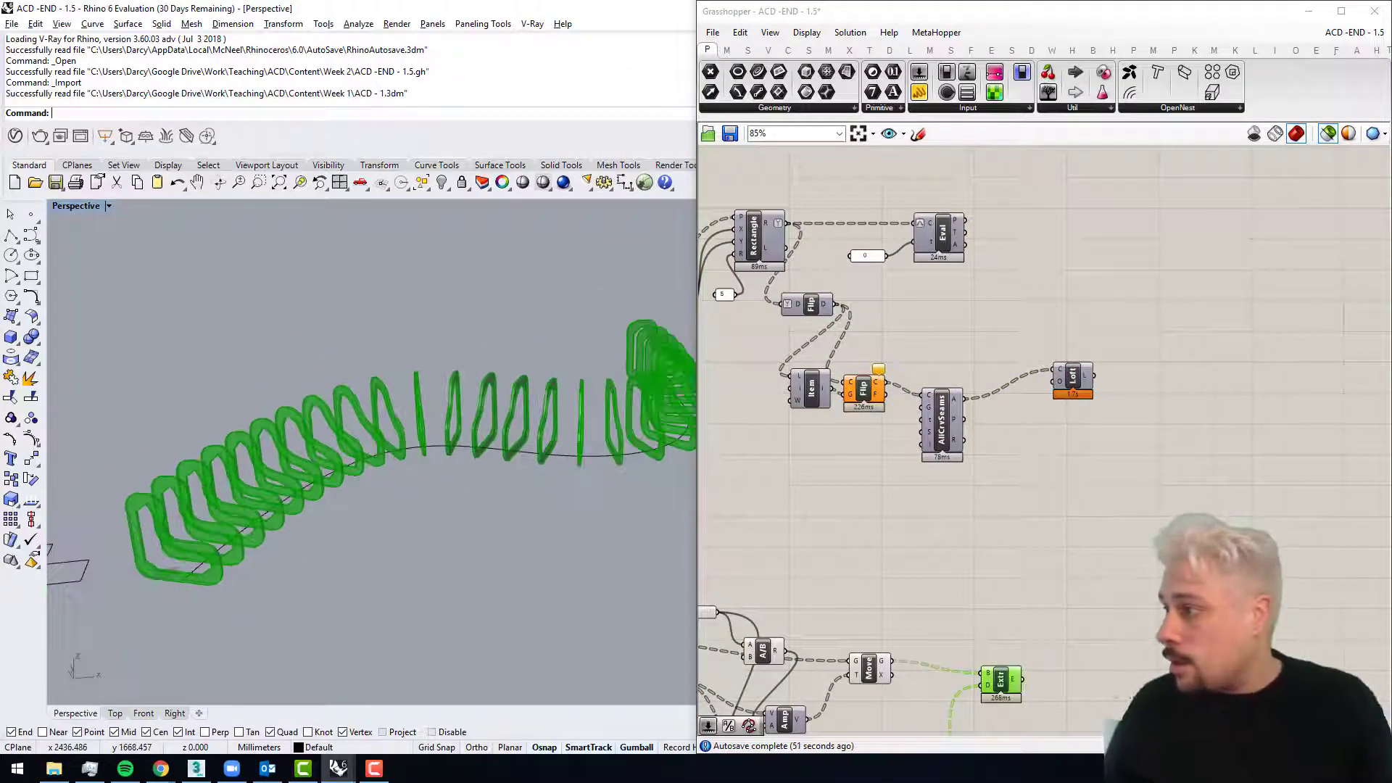
right_click_drag(319, 380, 192, 477)
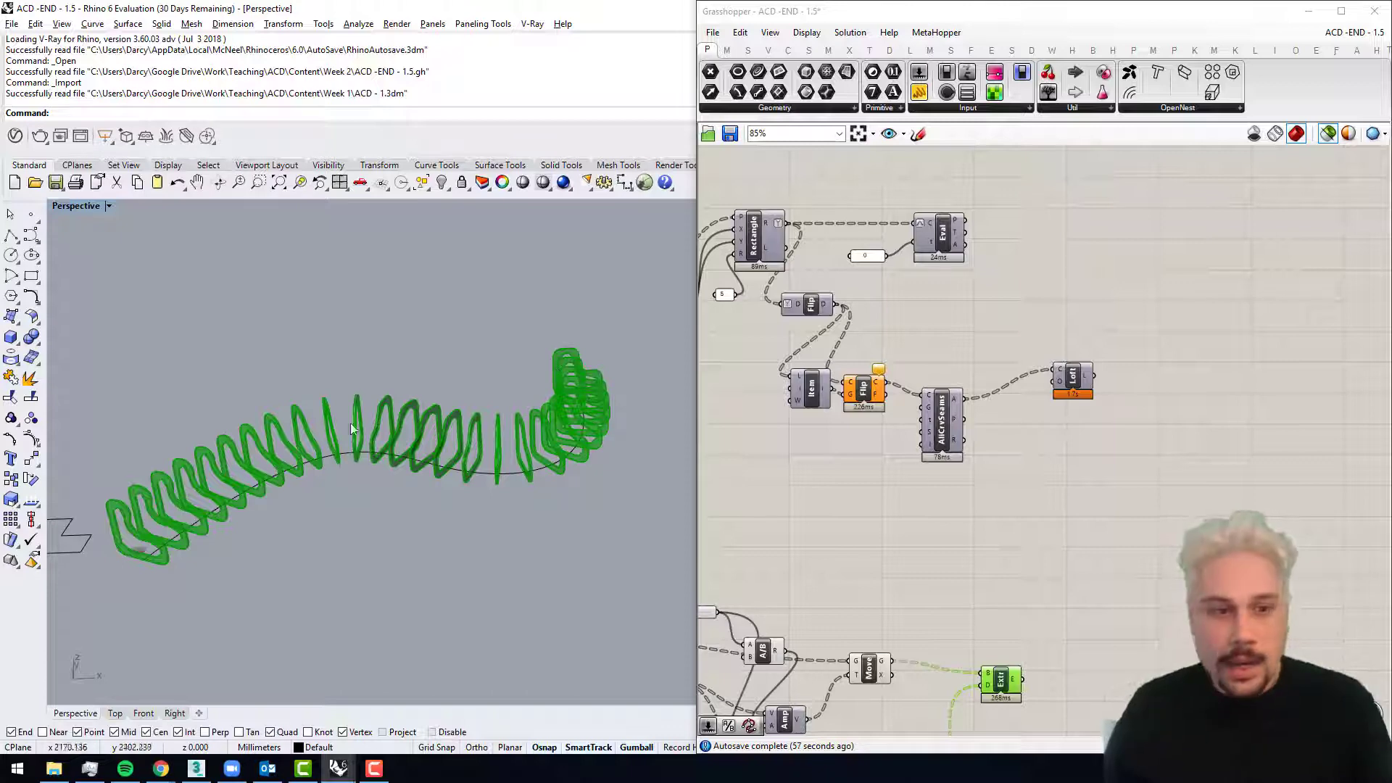
scroll(160, 518, "up", 5)
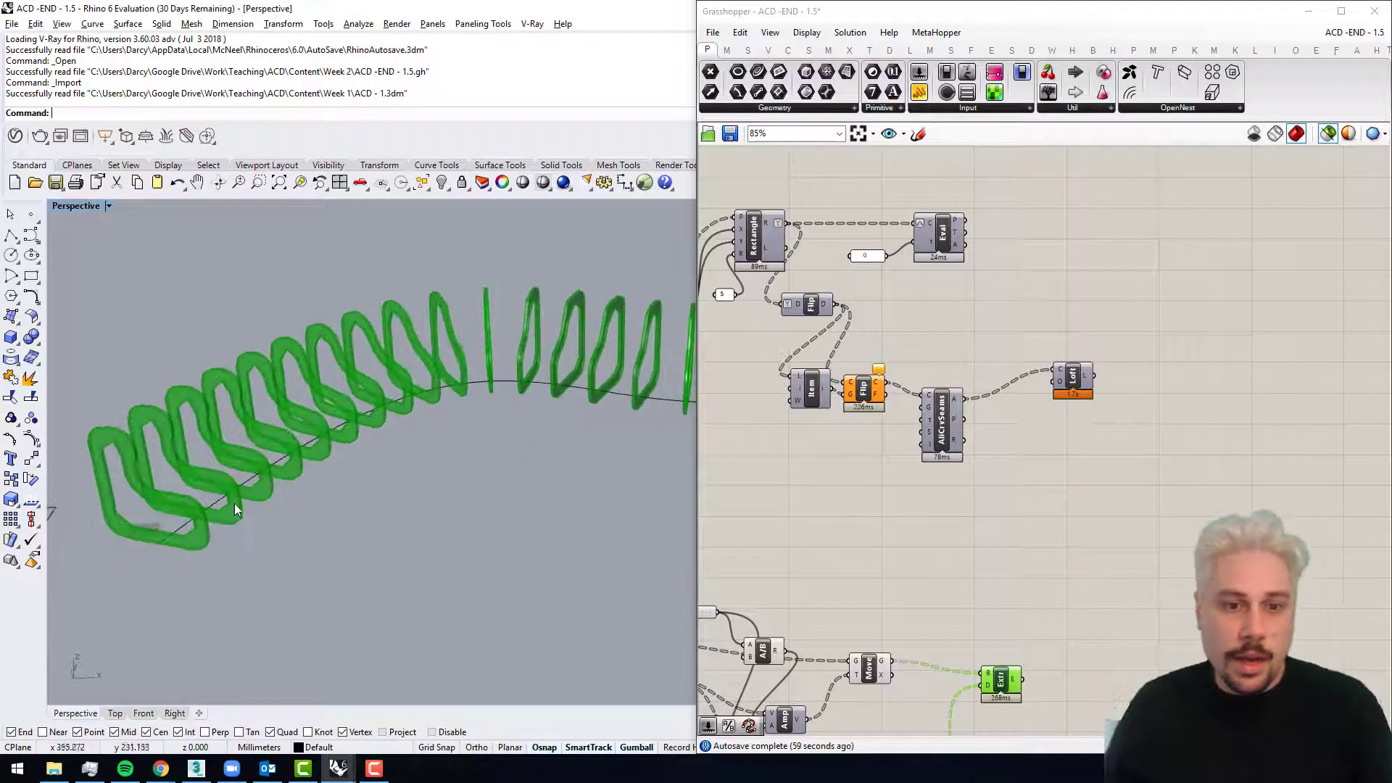